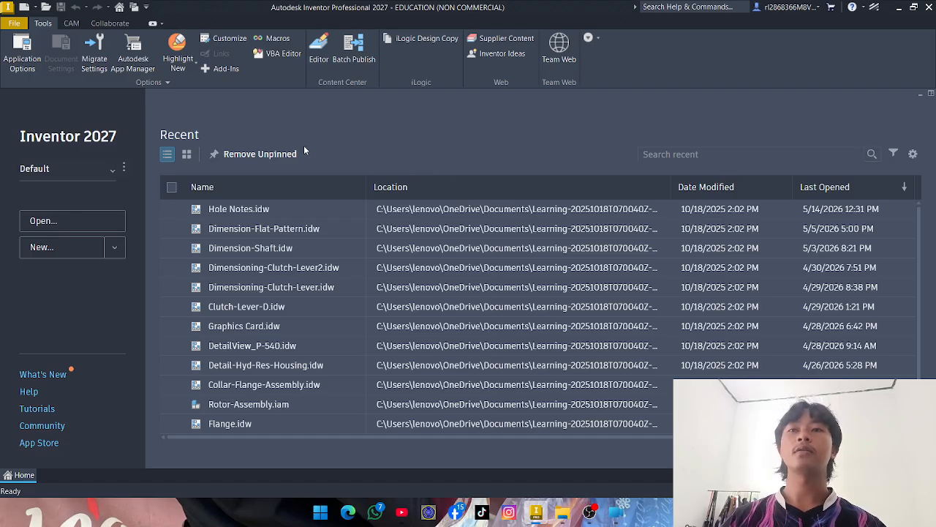
- Open the drawing Hole Notes.idw from the Workspace folder
click(82, 221)
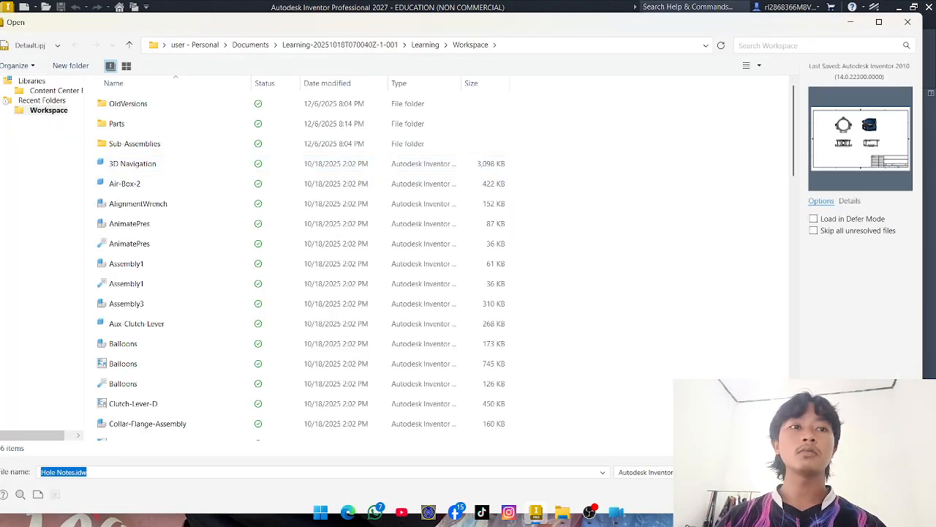
key(Return)
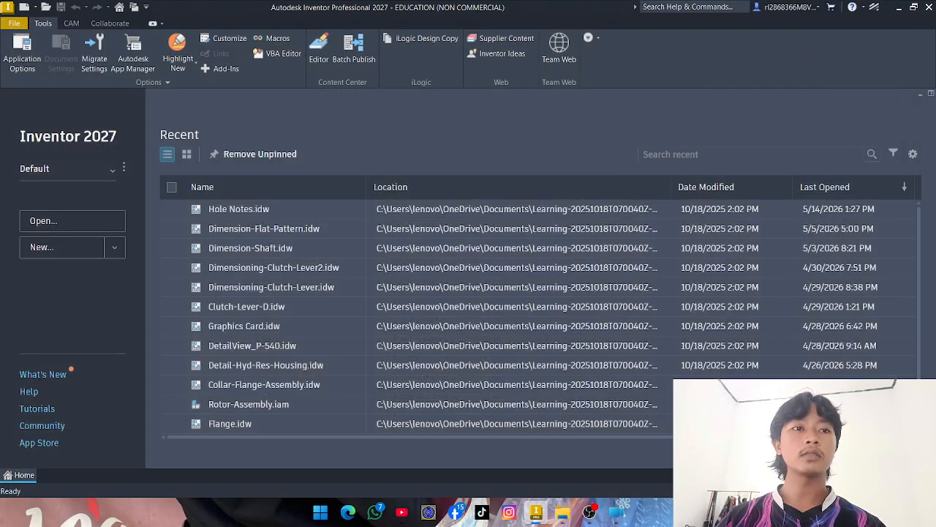
scroll(511, 250, up, 2)
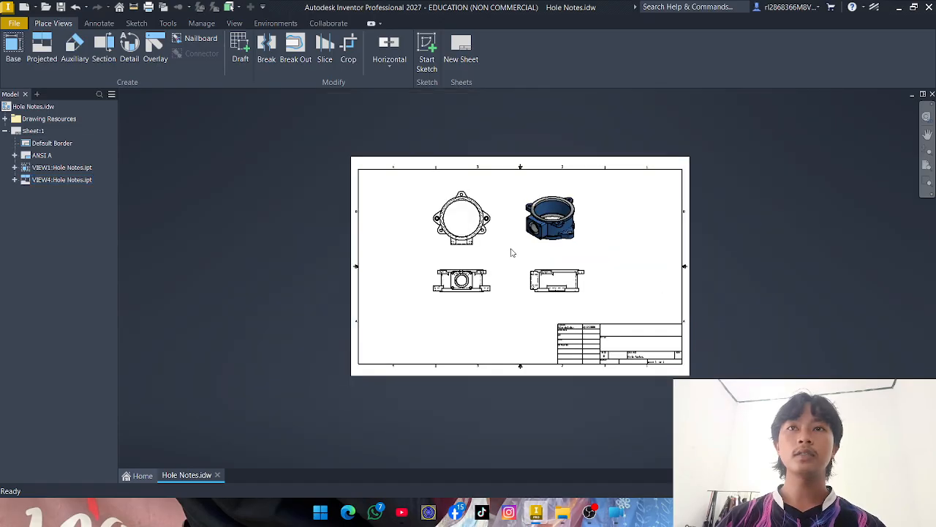
scroll(511, 251, down, 5)
scroll(511, 251, up, 2)
click(927, 135)
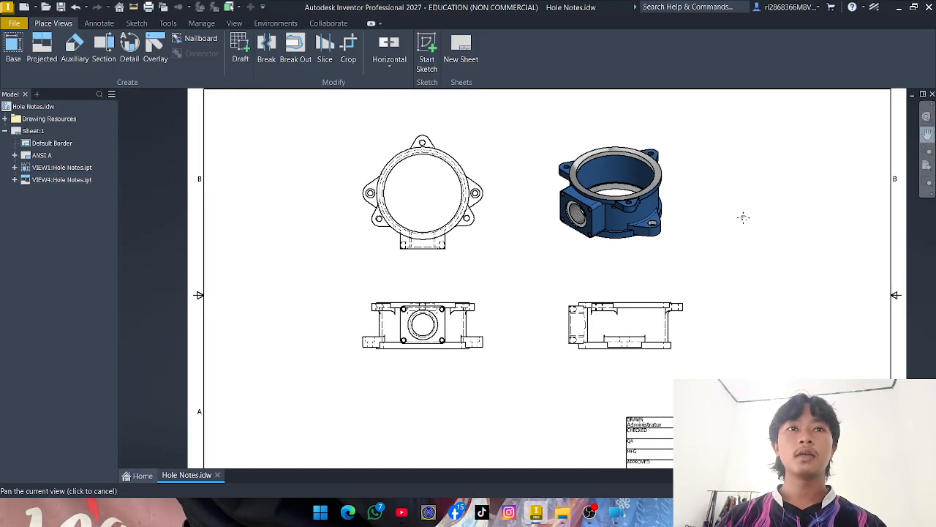
scroll(742, 218, up, 3)
scroll(743, 224, down, 3)
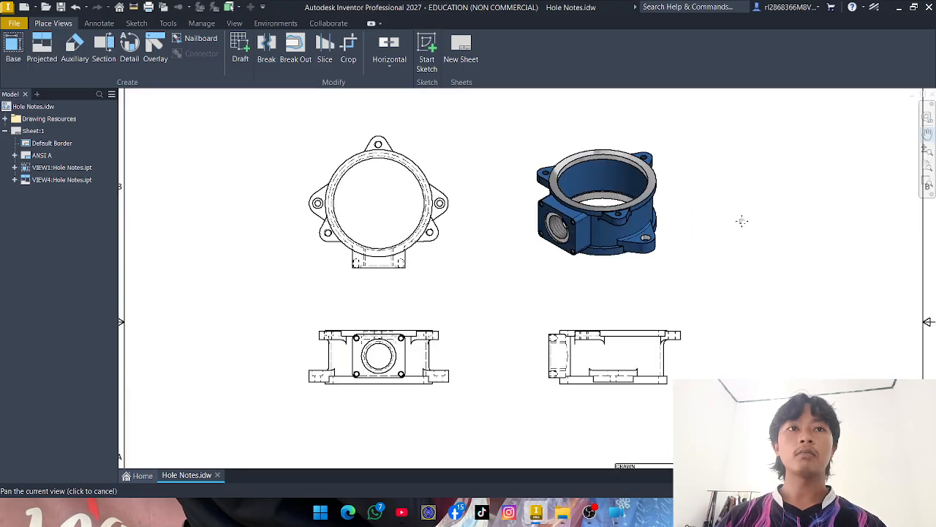
right_click(734, 213)
click(780, 212)
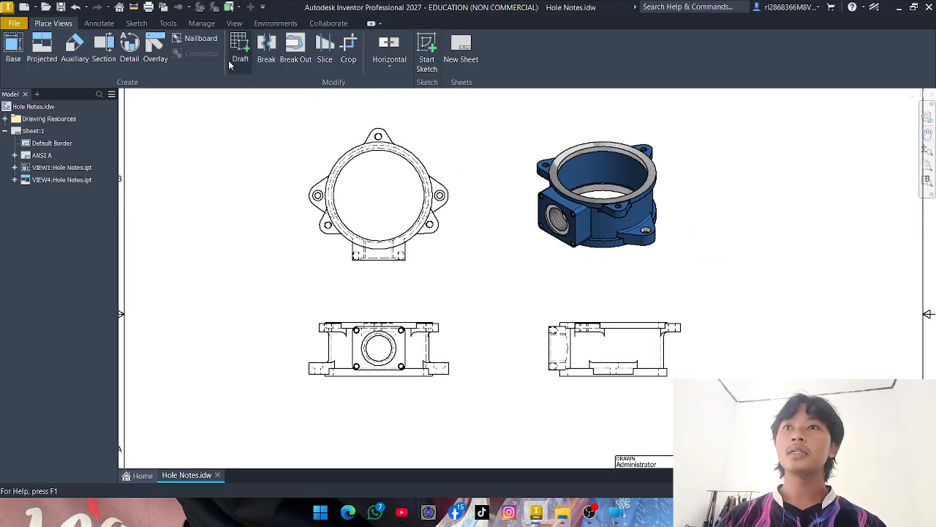
- Place a hole and thread note on the lower-right threaded hole of the square flange in the front view, below and right of it
click(98, 23)
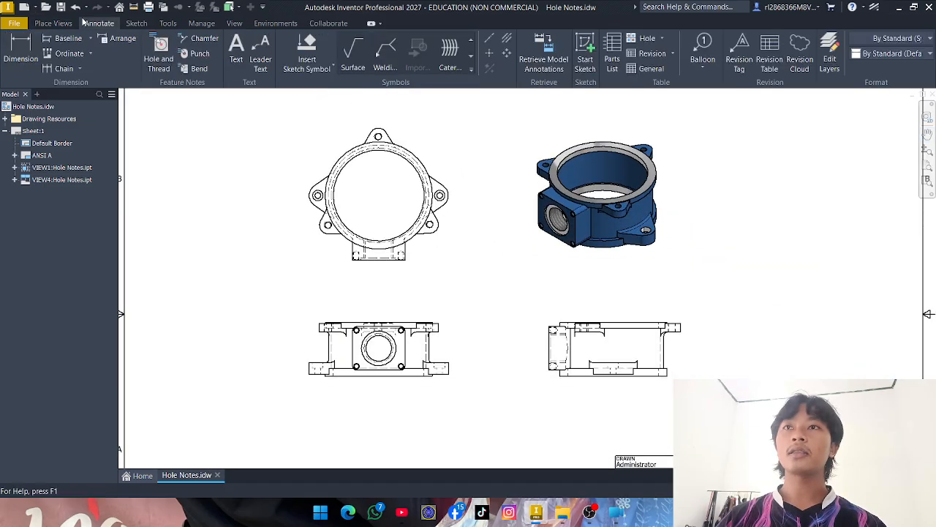
click(158, 57)
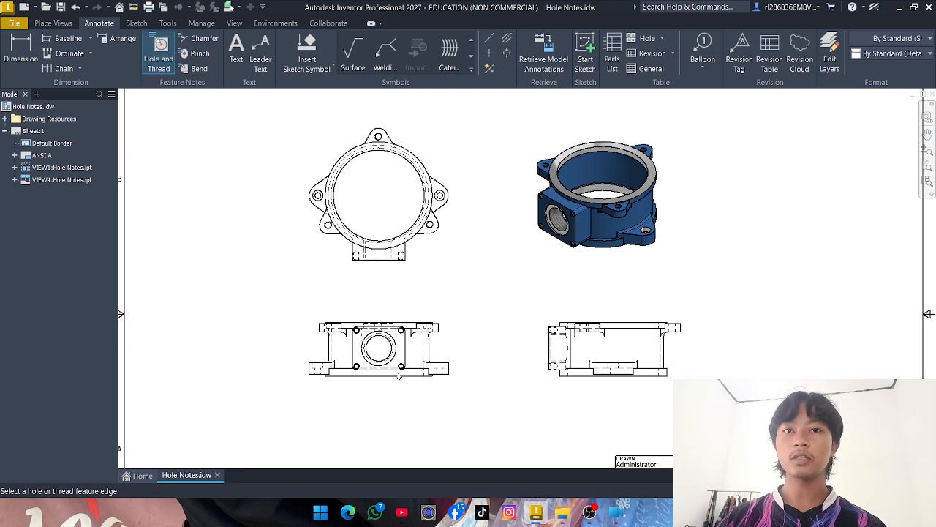
scroll(405, 365, up, 3)
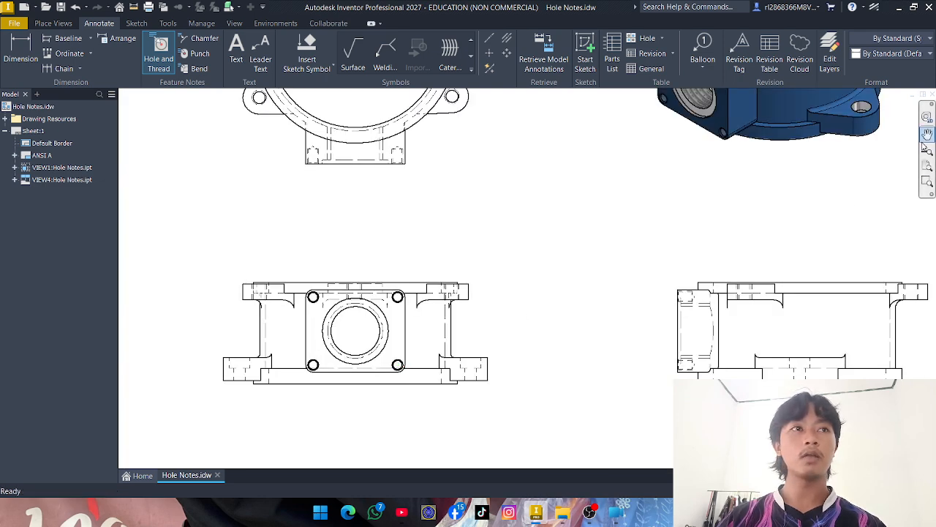
click(927, 135)
drag(737, 256, 798, 163)
right_click(683, 196)
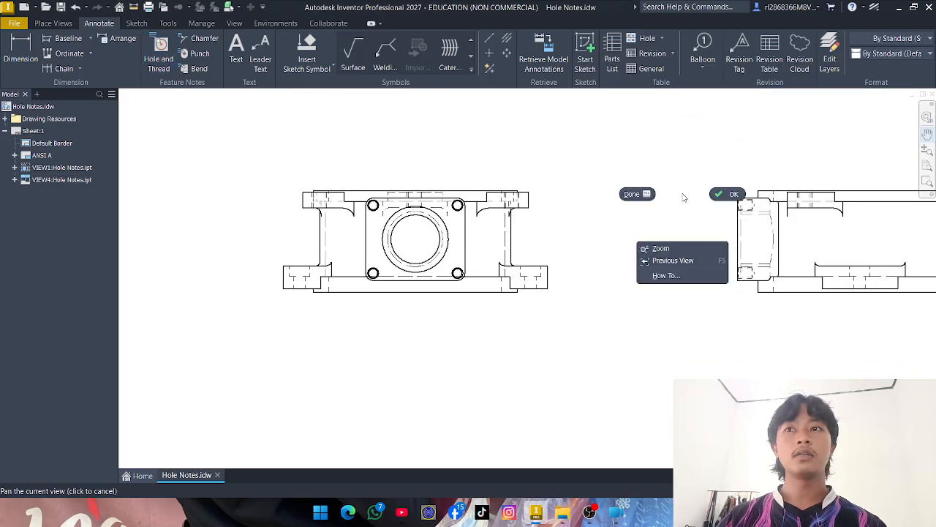
click(733, 193)
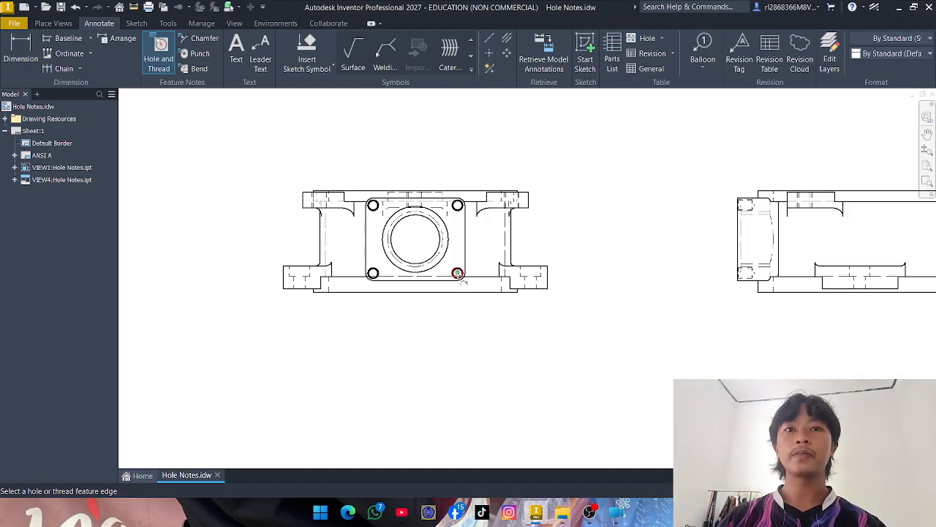
click(457, 274)
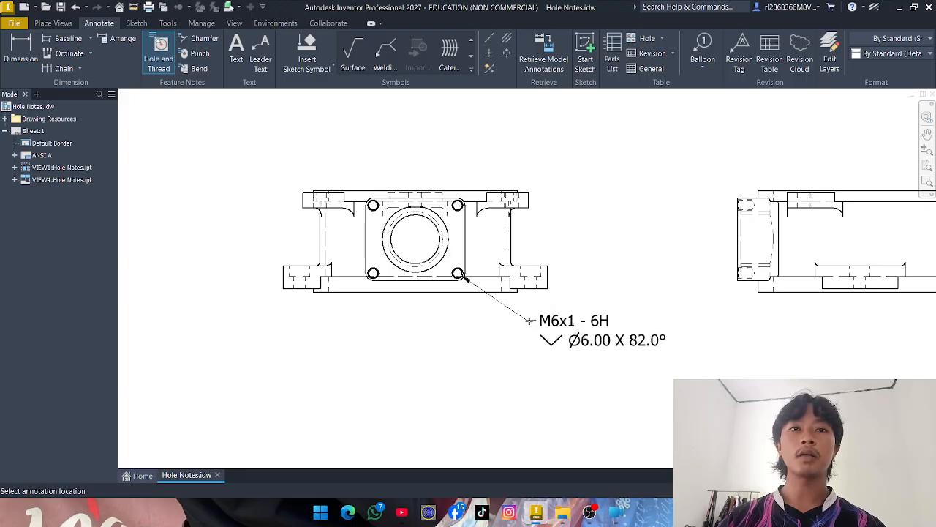
click(502, 320)
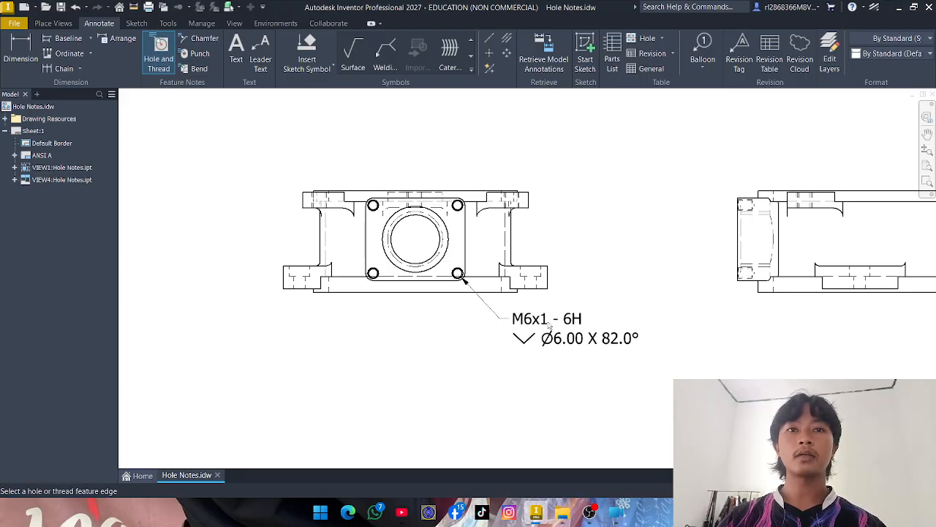
- Examine the thread designation and countersink callout in the new hole note on the front view
scroll(597, 299, up, 3)
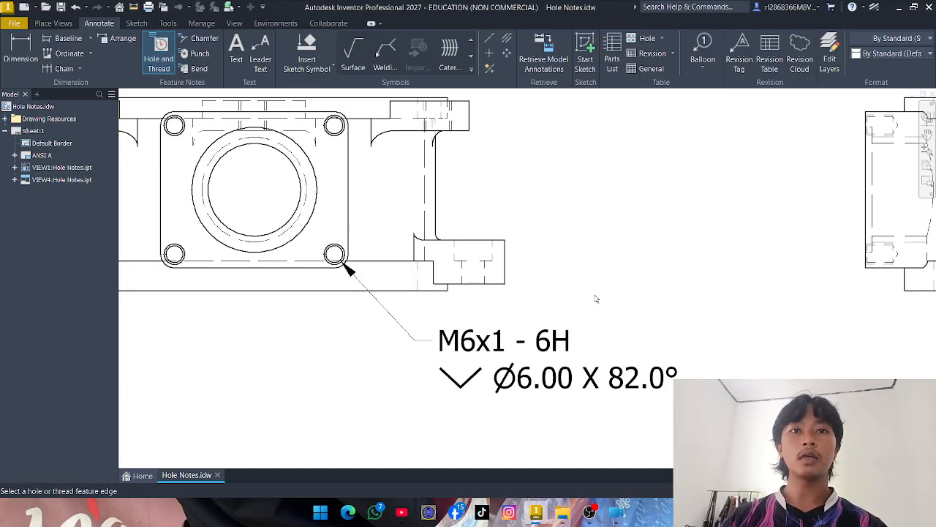
scroll(597, 298, down, 3)
click(927, 134)
mouse_move(661, 309)
mouse_down()
mouse_move(674, 278)
mouse_move(665, 247)
mouse_up()
scroll(619, 282, up, 3)
scroll(663, 247, down, 2)
right_click(662, 250)
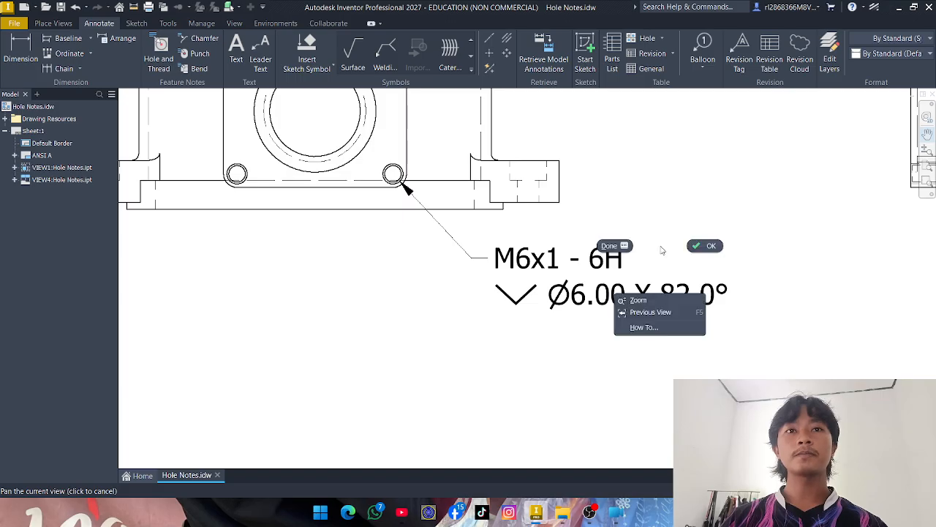
click(704, 247)
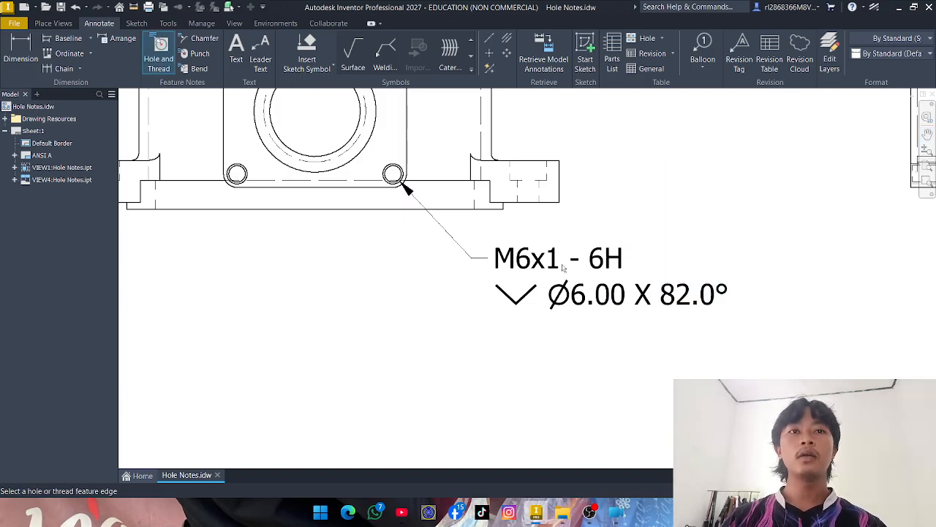
scroll(565, 270, down, 2)
scroll(567, 263, up, 3)
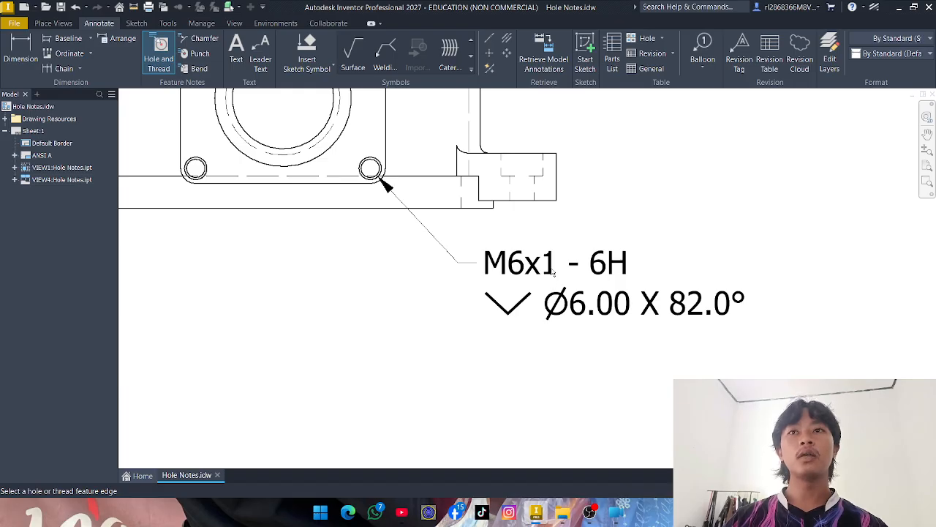
scroll(556, 272, down, 4)
scroll(557, 272, up, 5)
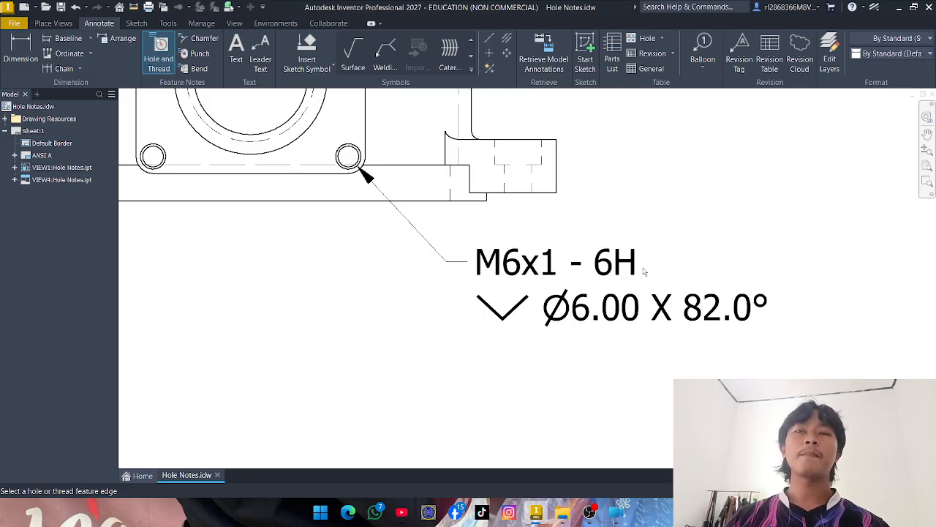
scroll(644, 271, up, 2)
scroll(644, 272, down, 2)
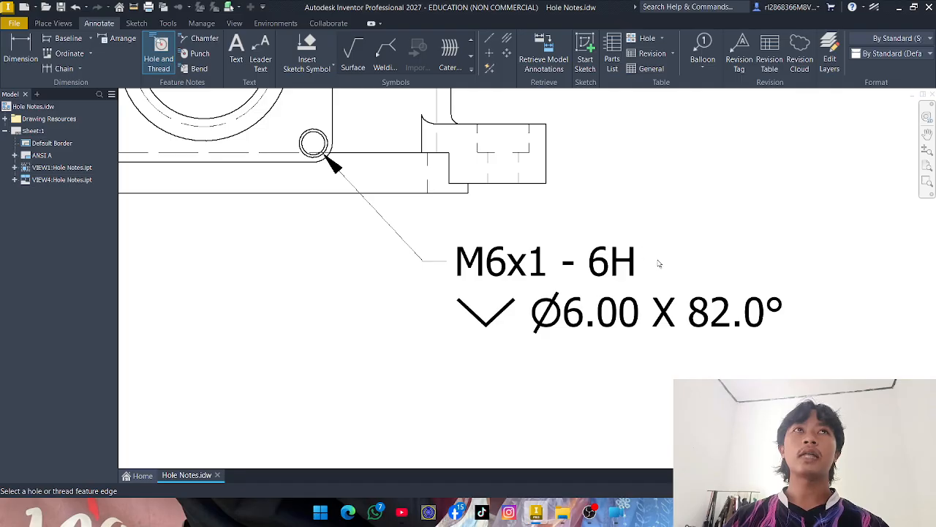
scroll(669, 251, up, 2)
scroll(668, 251, down, 2)
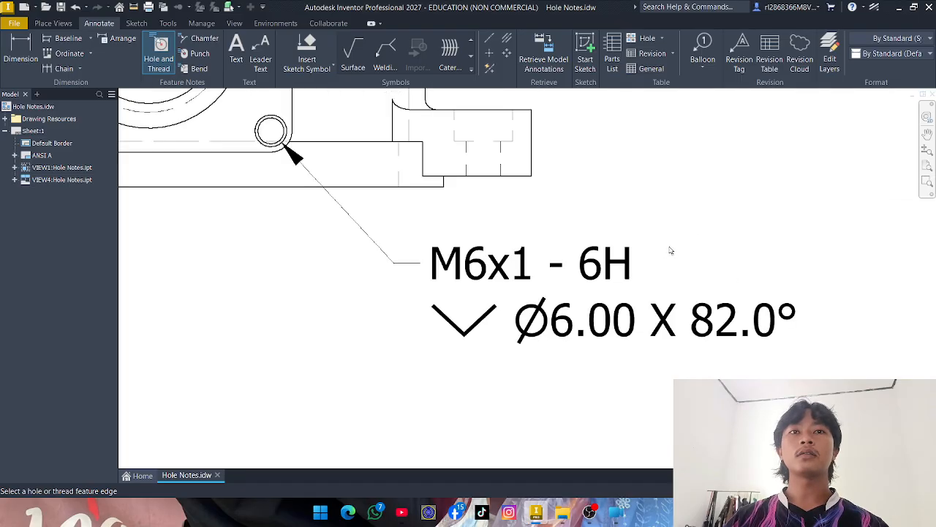
scroll(666, 256, up, 2)
scroll(649, 205, down, 2)
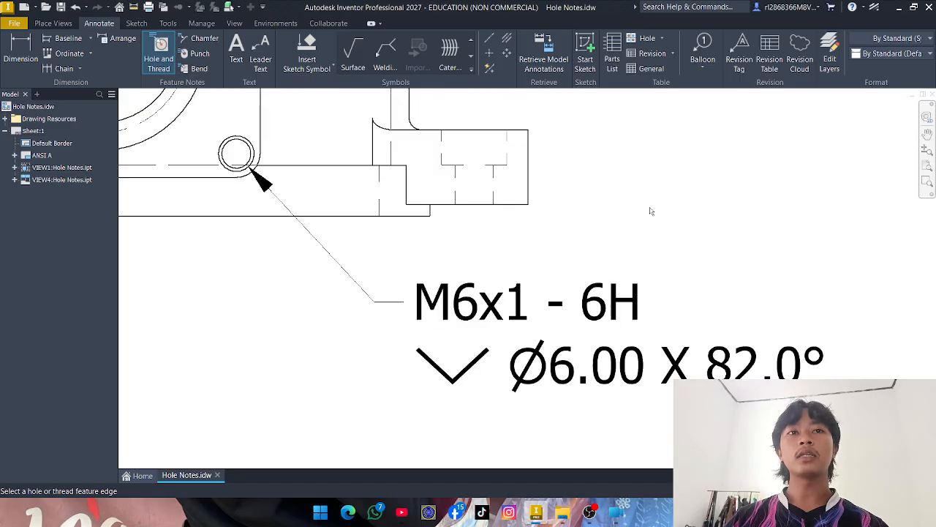
scroll(648, 203, up, 2)
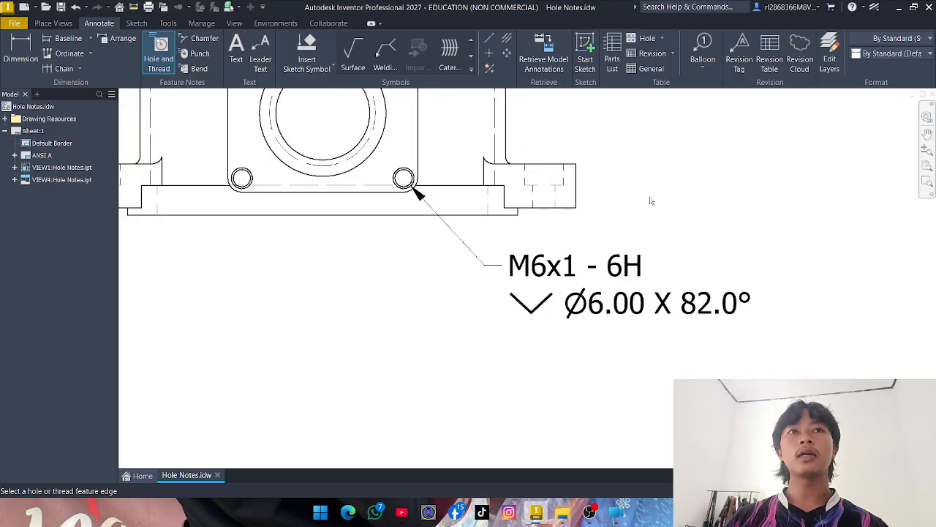
click(928, 135)
scroll(738, 240, down, 2)
drag(727, 239, 737, 233)
right_click(737, 232)
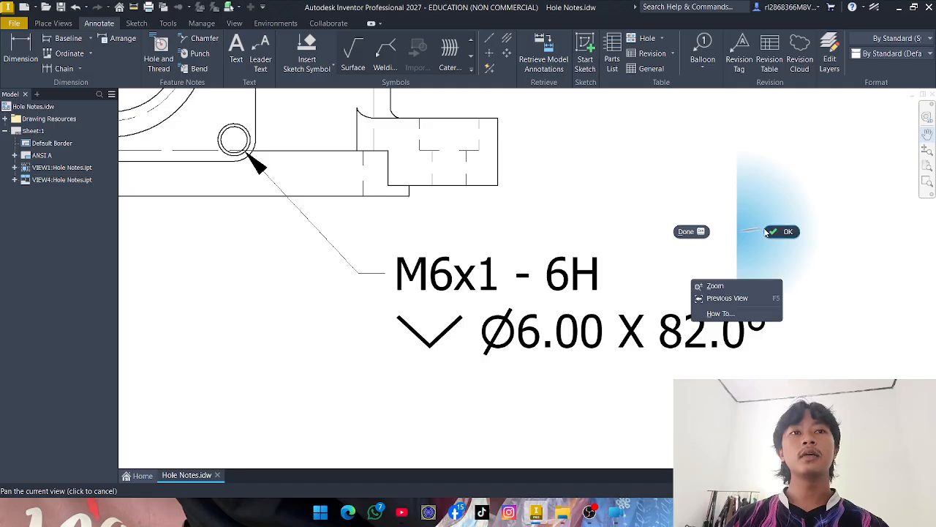
click(768, 231)
scroll(705, 254, up, 2)
click(928, 134)
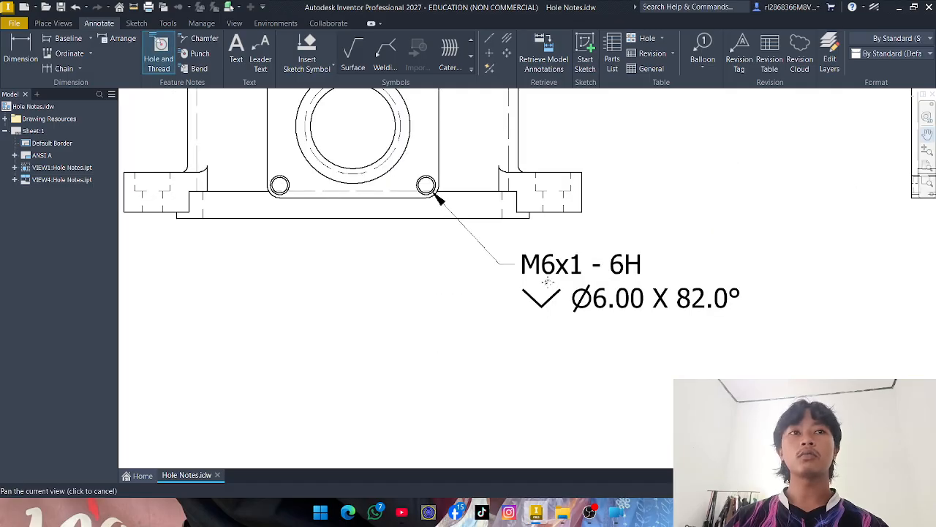
scroll(561, 237, down, 2)
drag(560, 236, 566, 226)
right_click(567, 226)
click(607, 228)
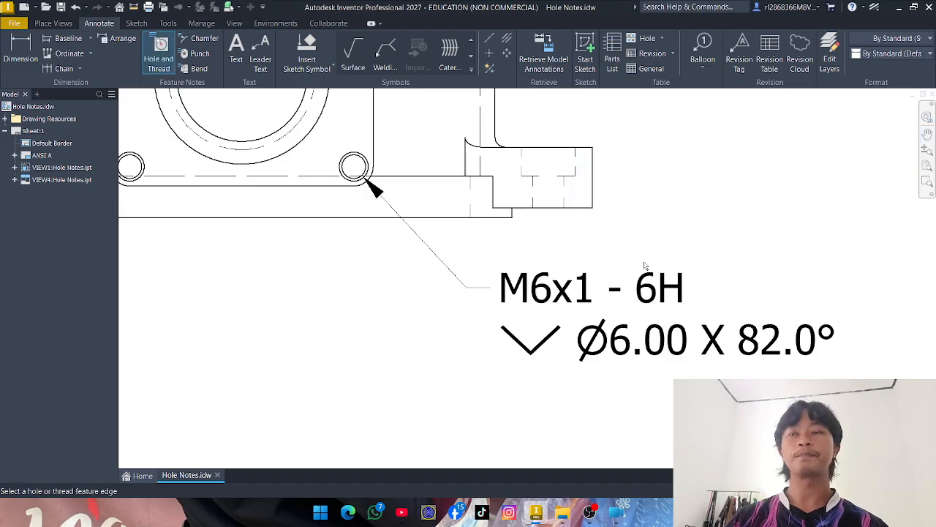
scroll(617, 248, up, 4)
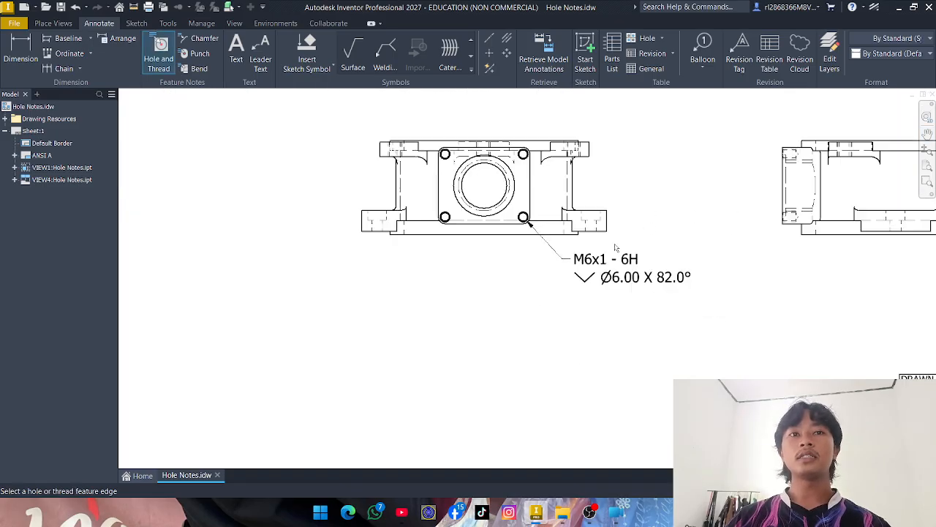
click(928, 134)
scroll(753, 215, down, 4)
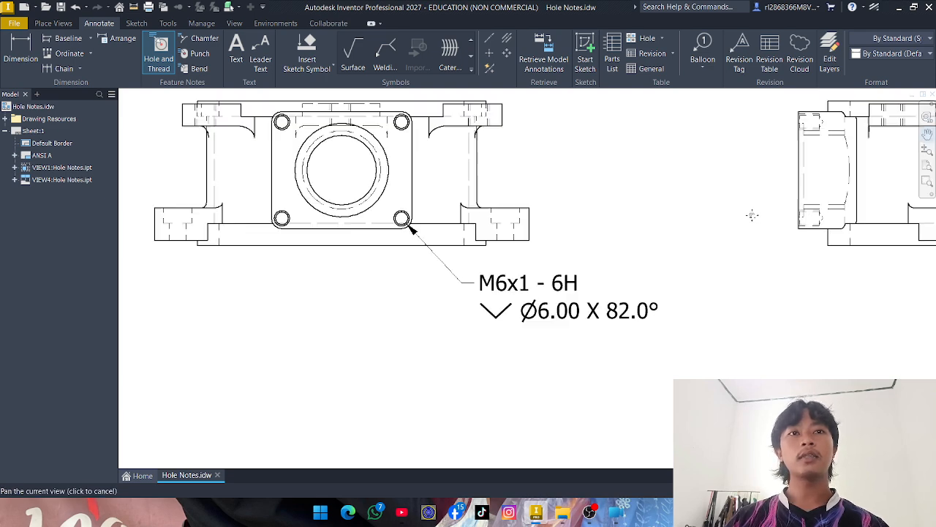
drag(745, 212, 767, 212)
right_click(758, 213)
click(802, 213)
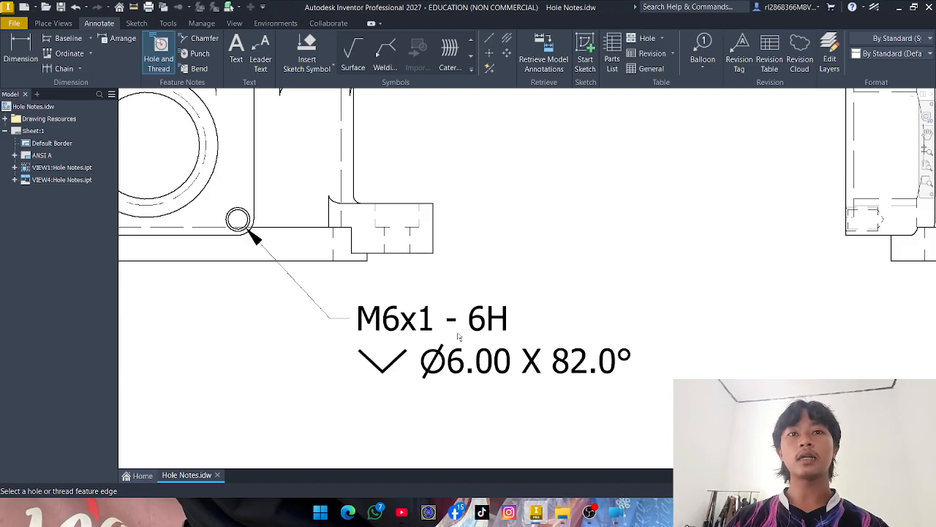
- Edit the square flange's hole note to insert the quantity note, a diameter symbol and the tap drill diameter before the thread designation
right_click(479, 318)
click(531, 314)
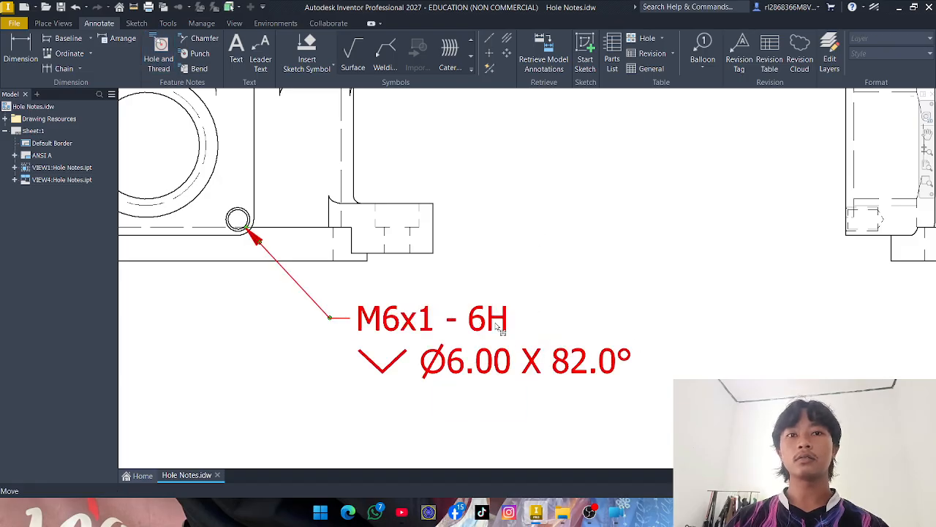
right_click(497, 327)
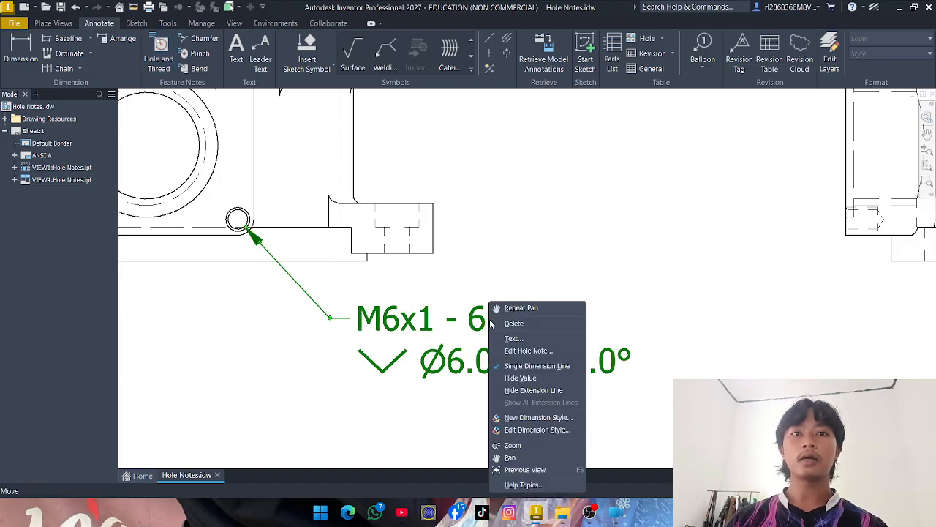
click(538, 351)
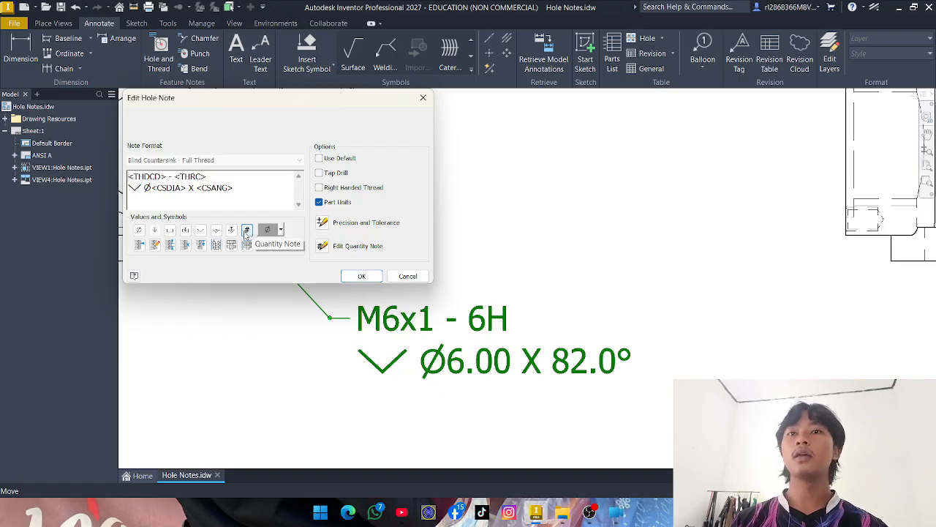
click(246, 231)
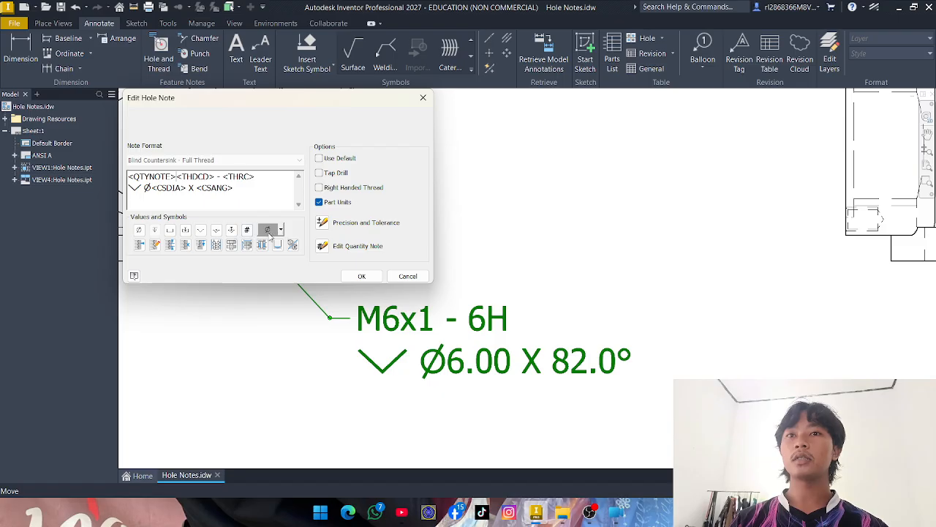
click(268, 231)
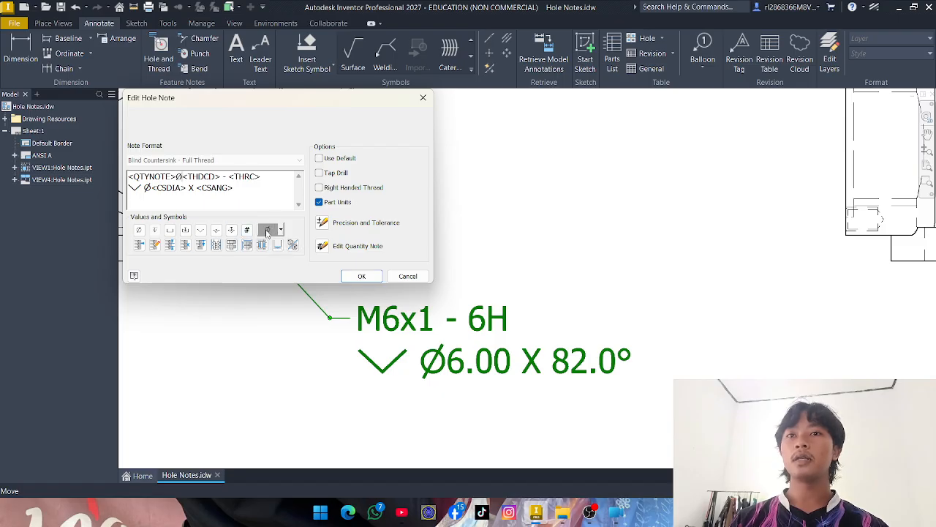
click(280, 230)
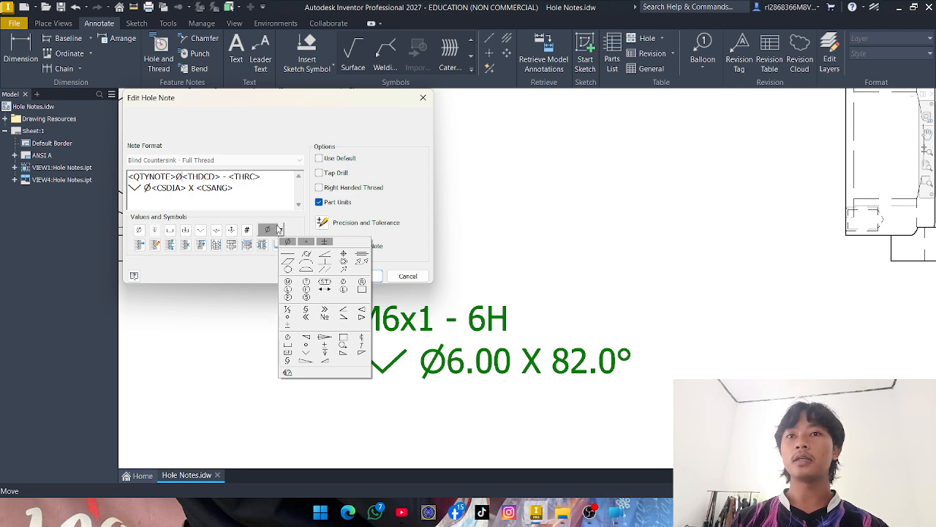
click(281, 230)
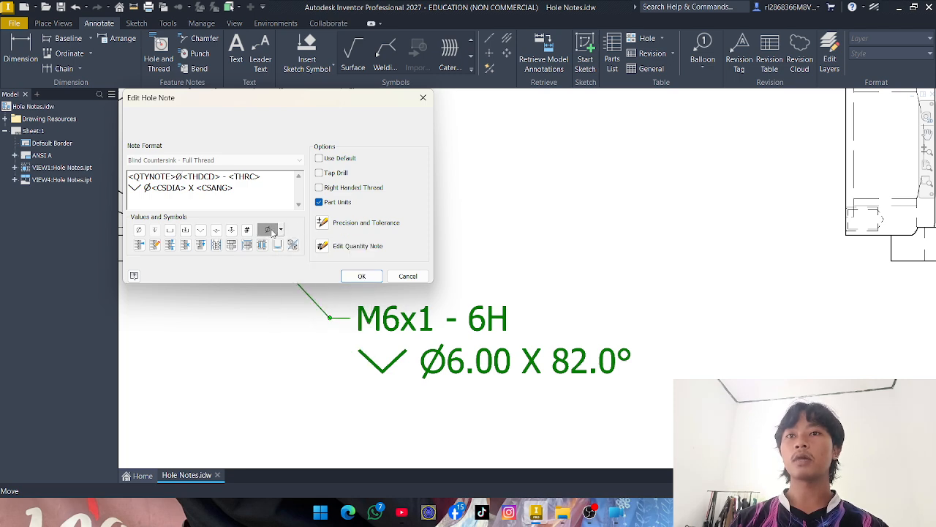
click(216, 245)
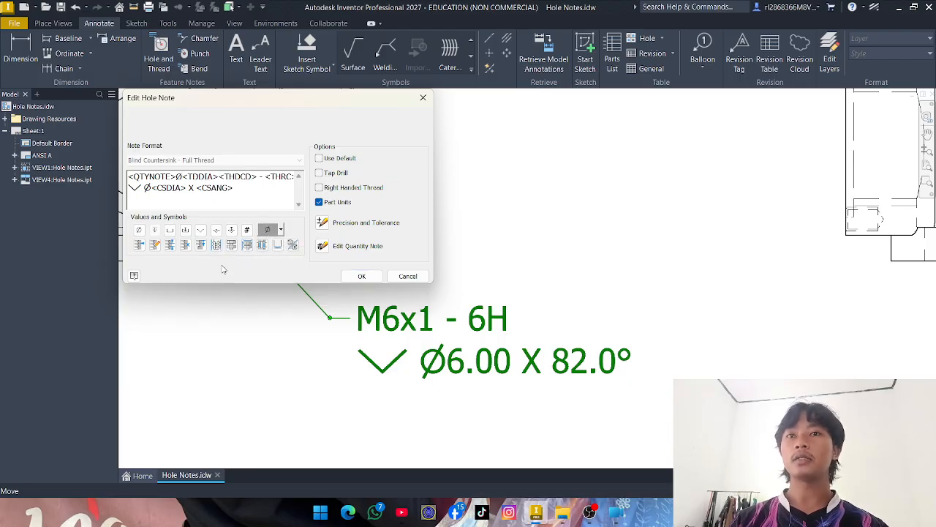
click(362, 276)
scroll(686, 274, down, 2)
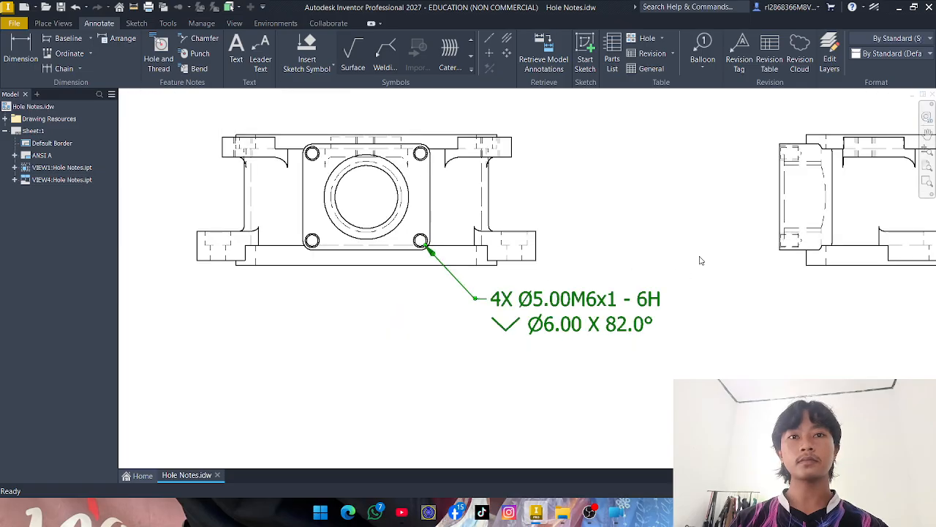
scroll(701, 260, up, 5)
scroll(652, 265, down, 4)
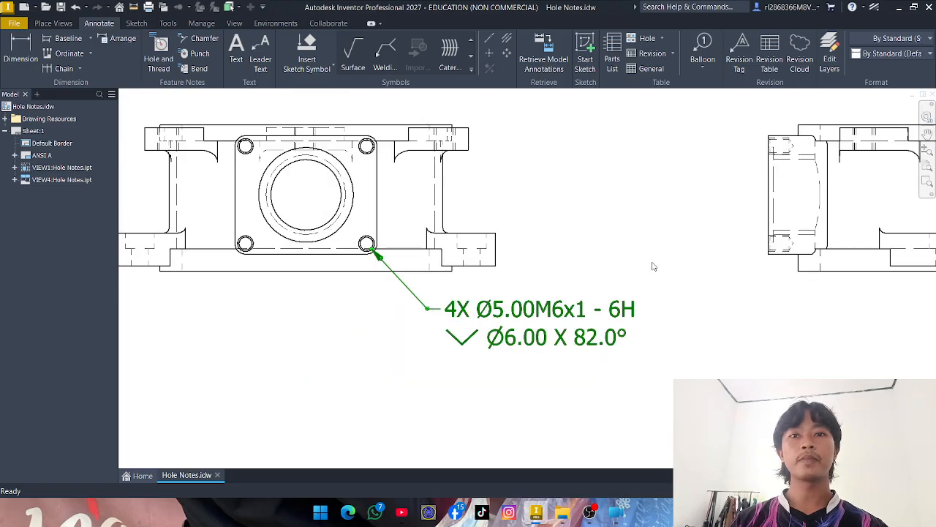
click(462, 316)
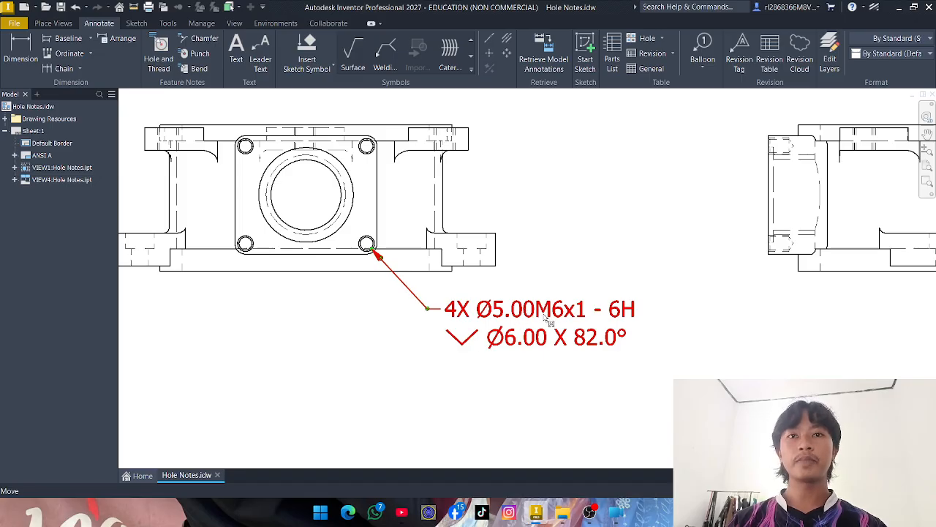
click(591, 302)
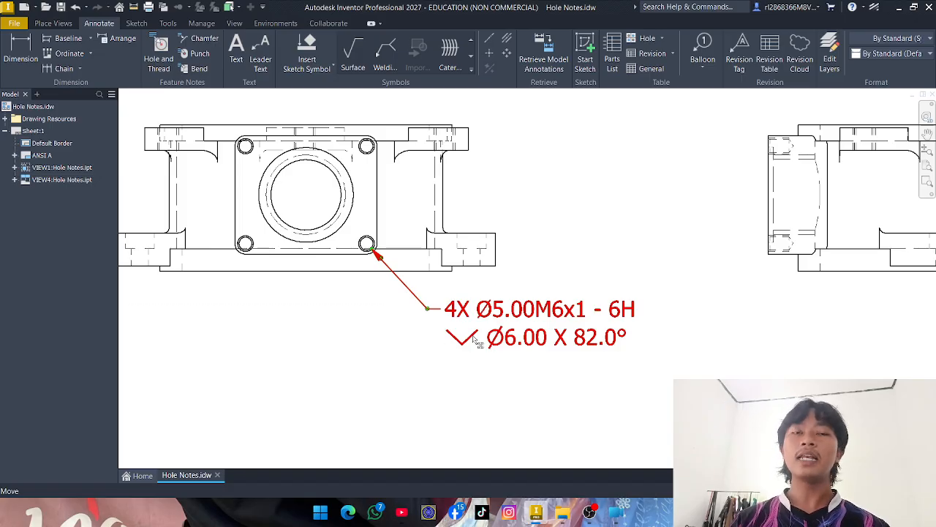
- Place hole and thread notes on the top lug's threaded hole and the right lug's counterbored hole in the top view, each above right
scroll(552, 276, down, 3)
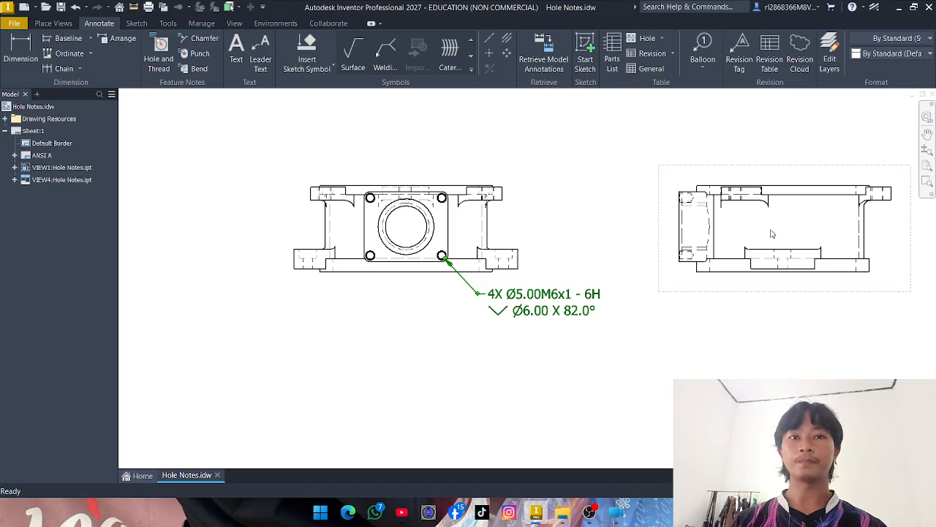
click(927, 134)
drag(578, 103, 604, 301)
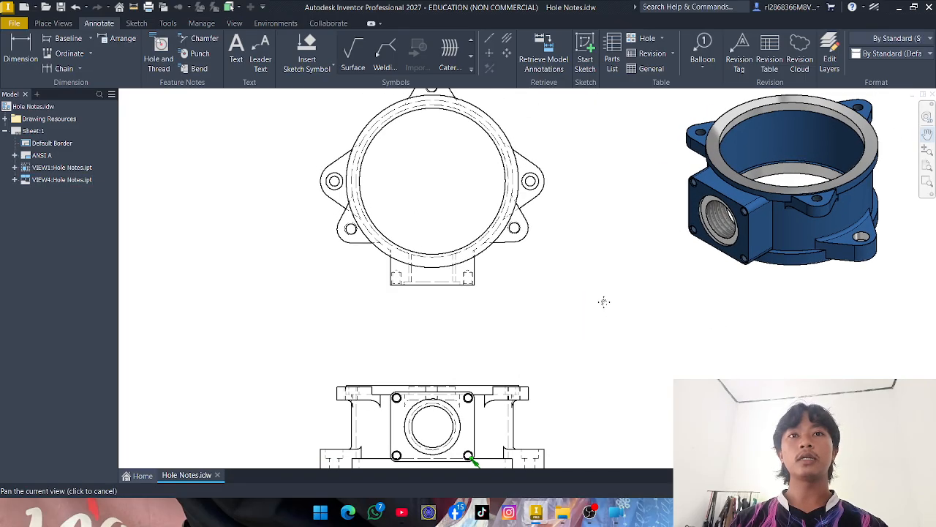
scroll(603, 301, down, 2)
scroll(574, 193, up, 2)
drag(574, 193, 574, 173)
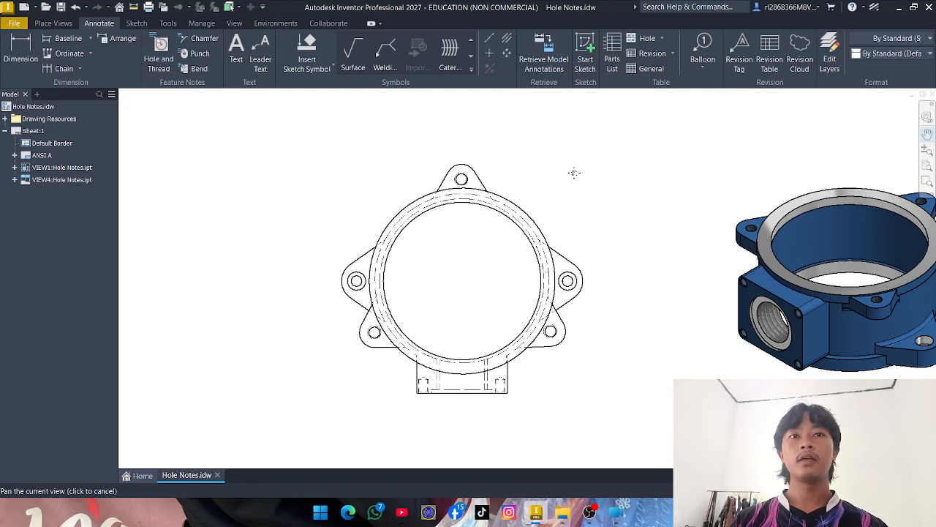
right_click(574, 172)
click(623, 172)
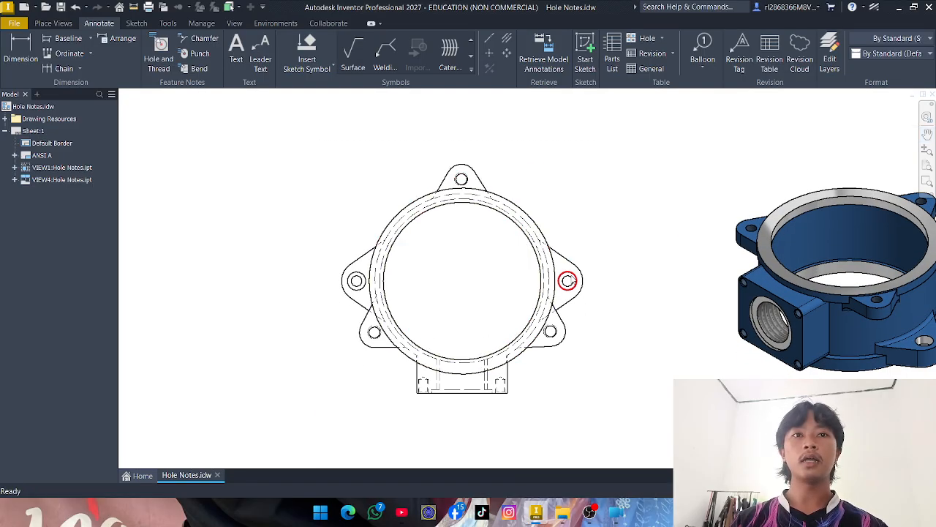
click(159, 50)
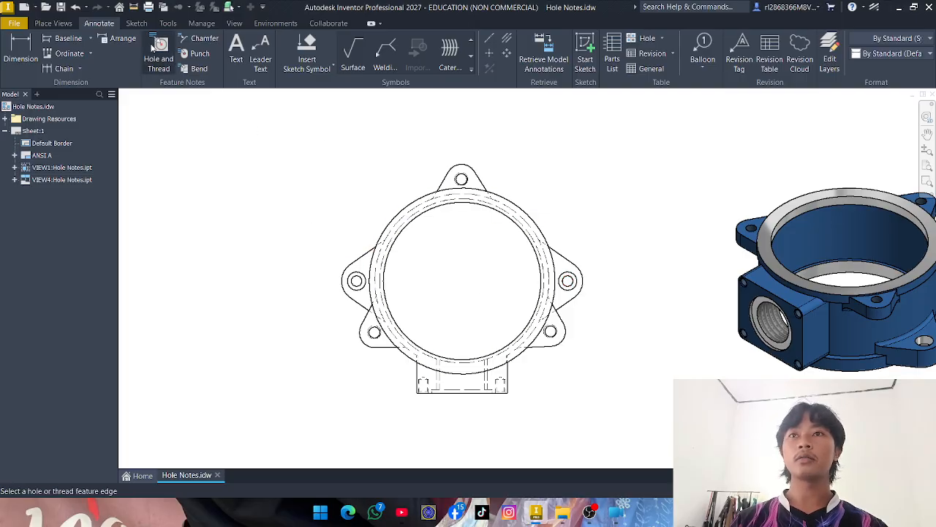
click(469, 173)
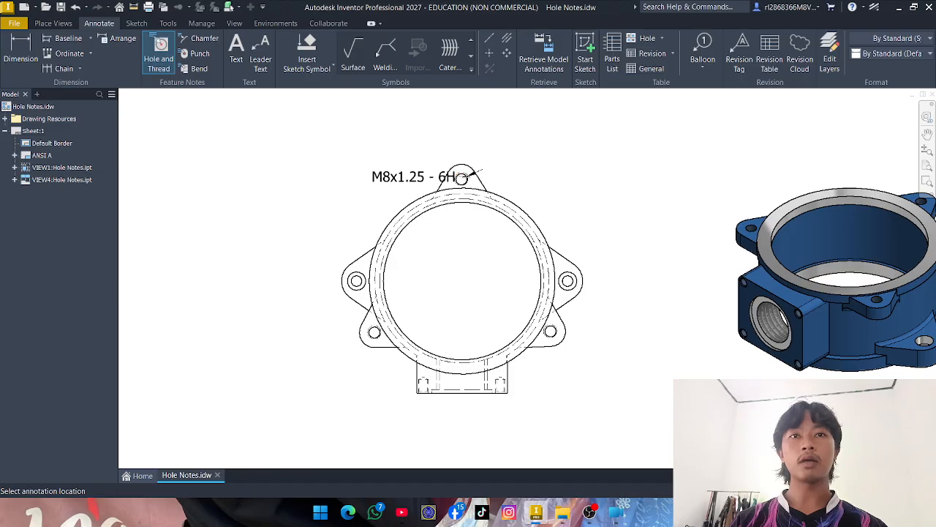
click(504, 139)
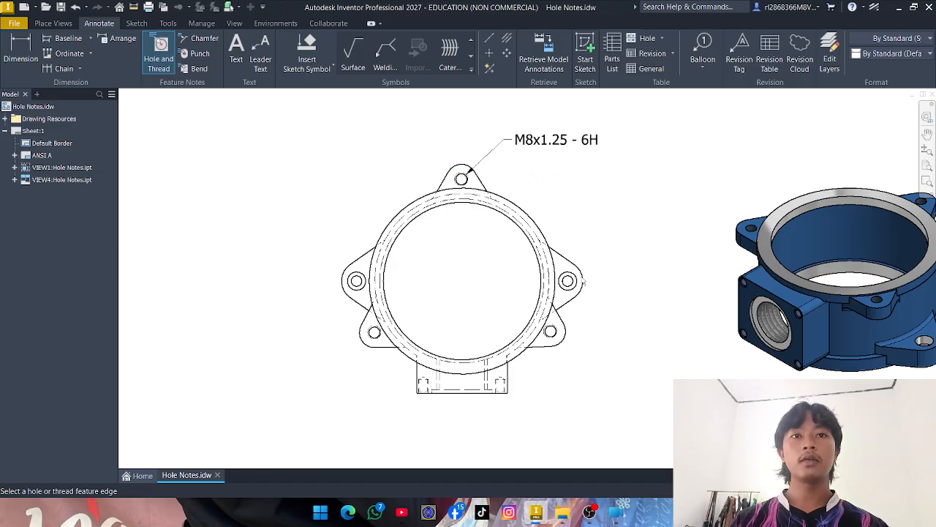
click(578, 280)
click(601, 226)
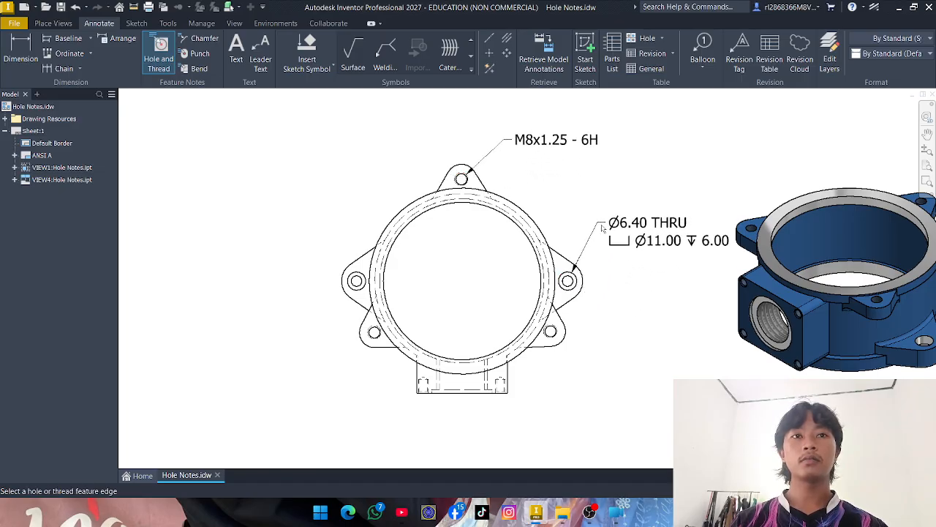
- Place a hole and thread note on the lower-right lug's threaded hole in the top view, to its right
click(558, 330)
click(598, 316)
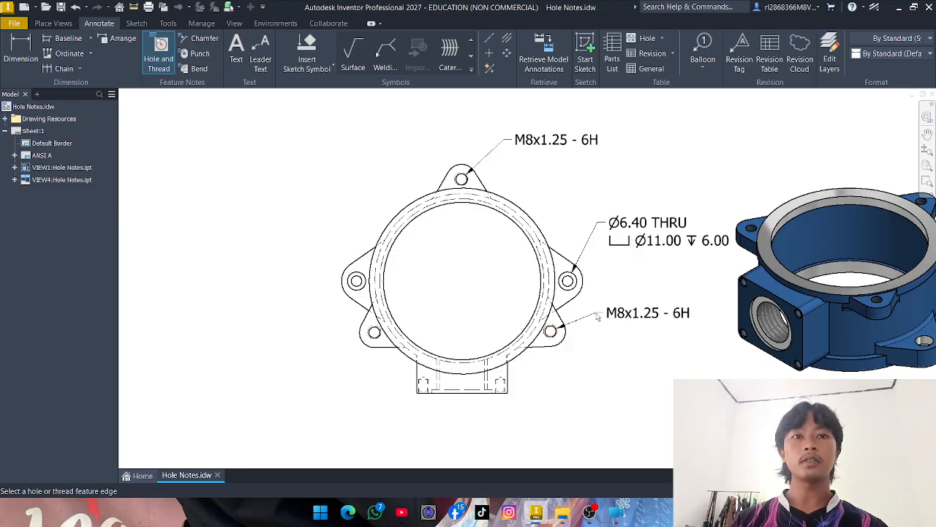
right_click(606, 352)
click(646, 352)
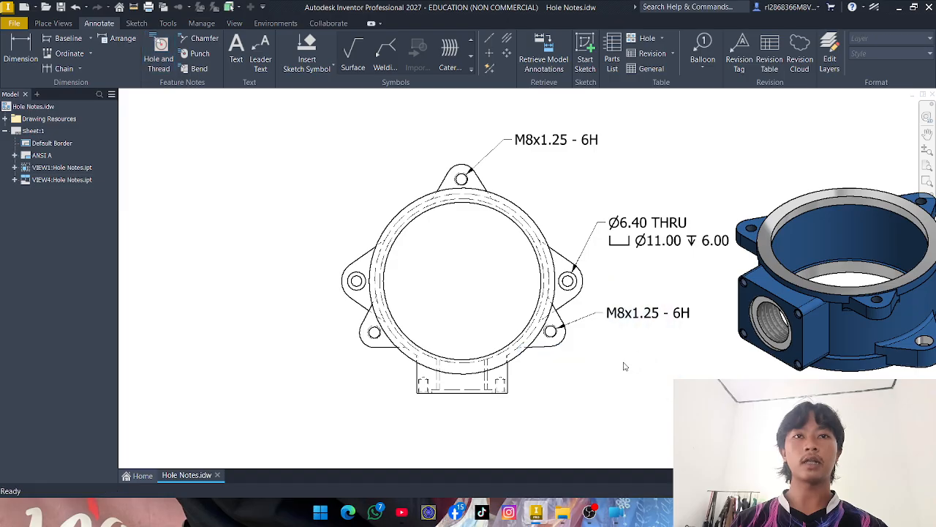
- Delete the hole note on the lower-right lug's threaded hole in the top view
click(927, 134)
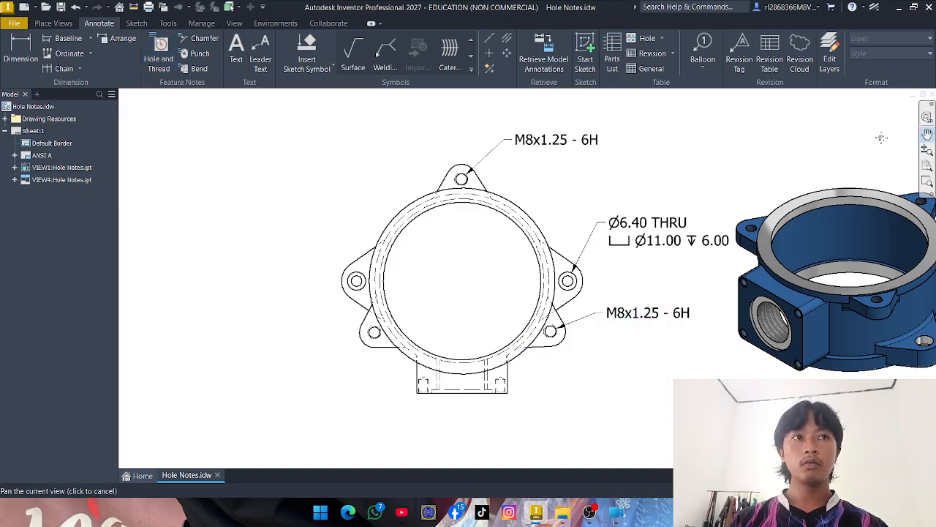
drag(686, 158, 698, 167)
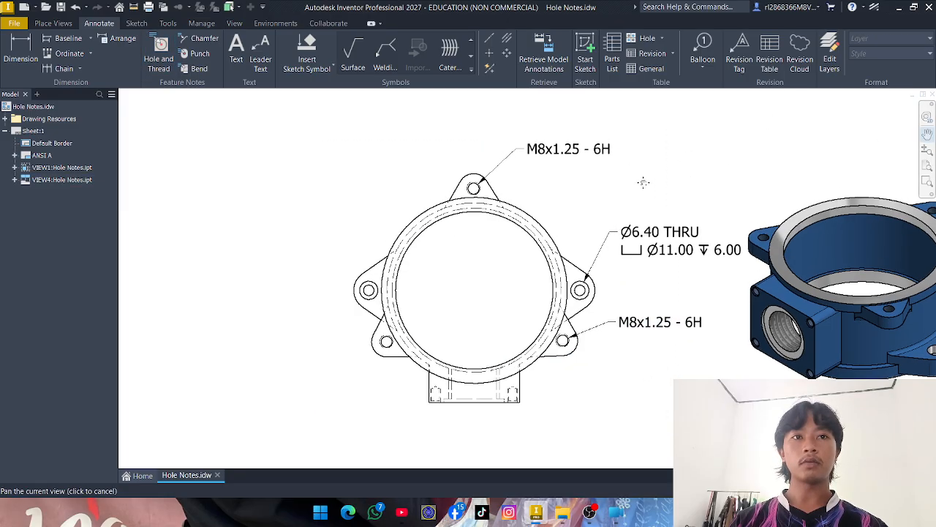
right_click(630, 188)
click(671, 184)
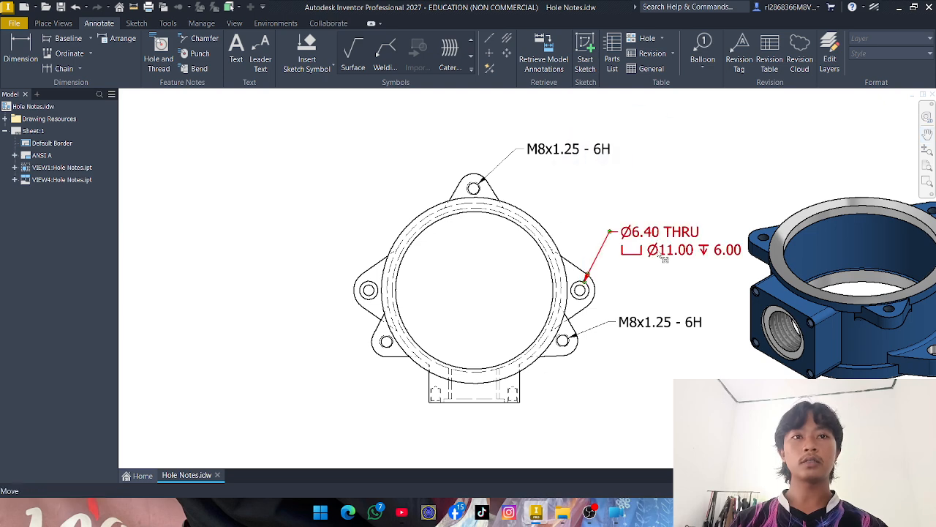
right_click(662, 326)
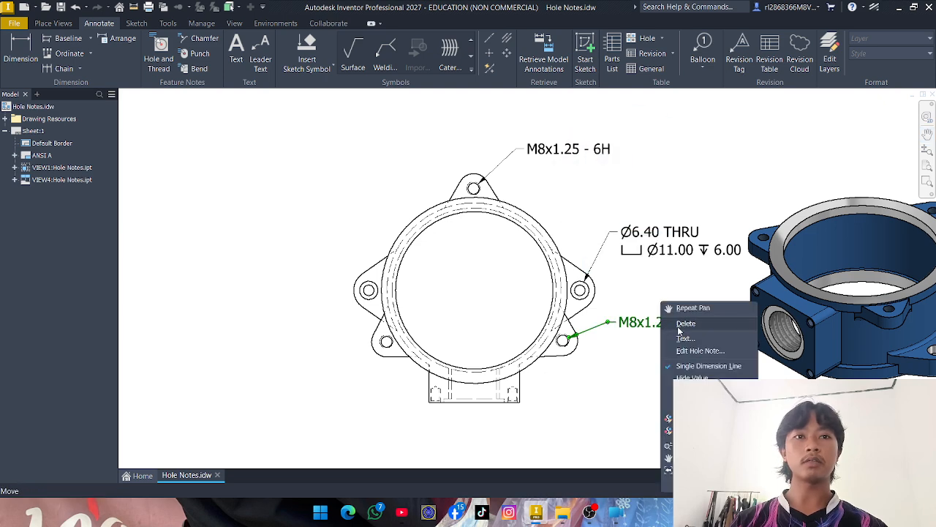
click(692, 328)
- Place a hole and thread note on the large central bore in the top view, above right between the two existing notes
click(159, 58)
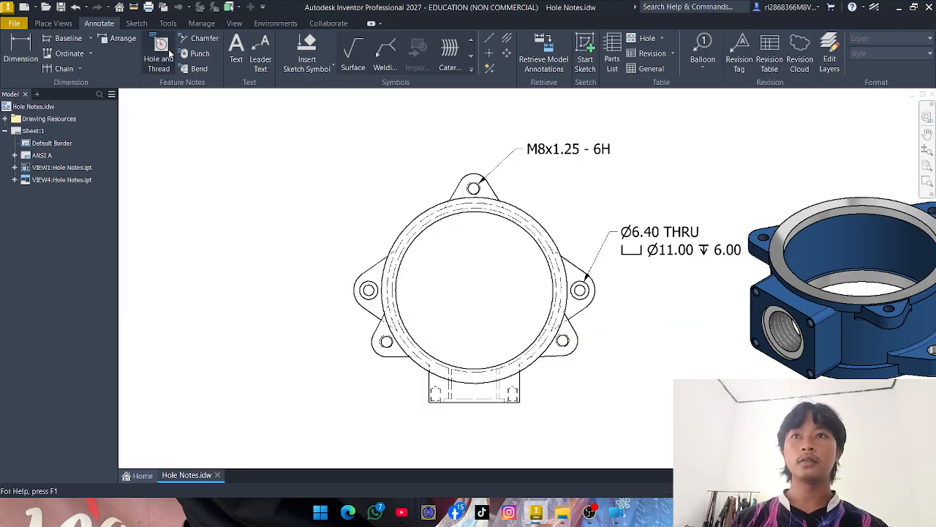
click(533, 229)
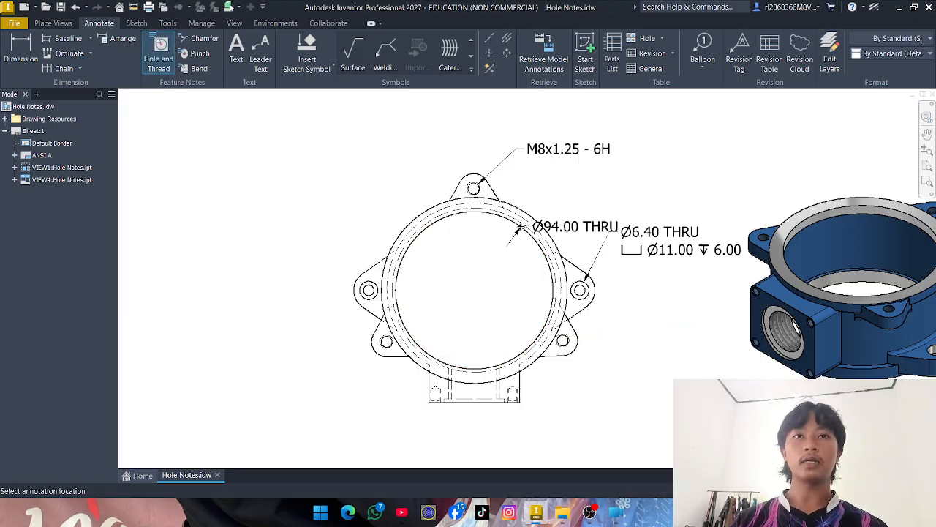
click(570, 194)
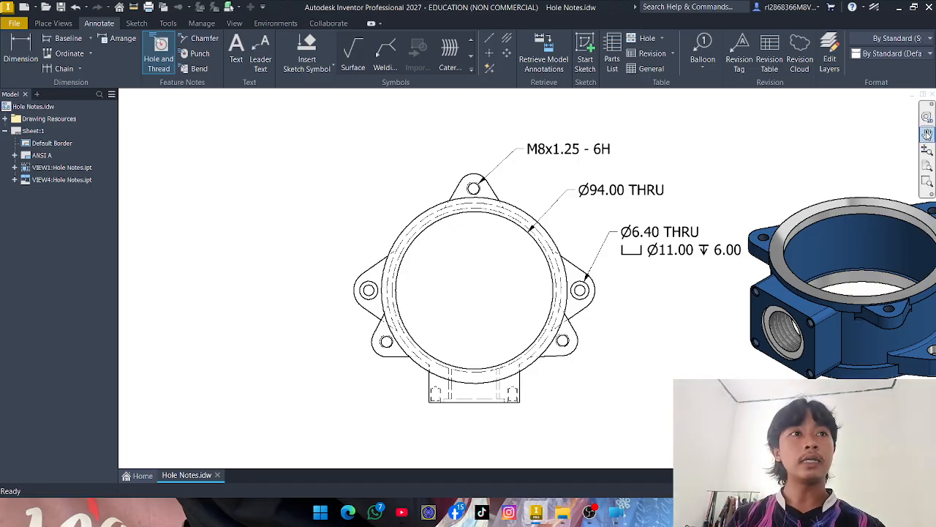
click(928, 134)
drag(732, 439, 682, 249)
drag(541, 193, 581, 402)
right_click(541, 271)
click(601, 269)
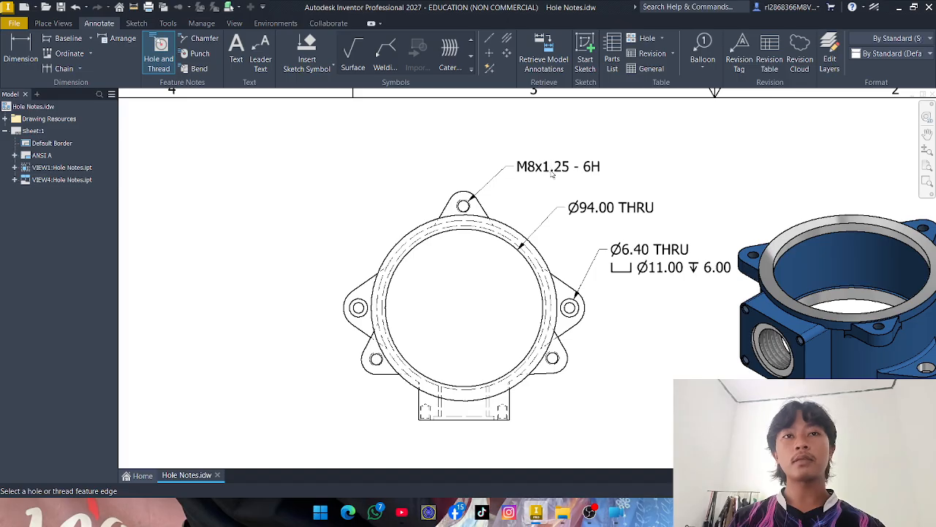
right_click(518, 133)
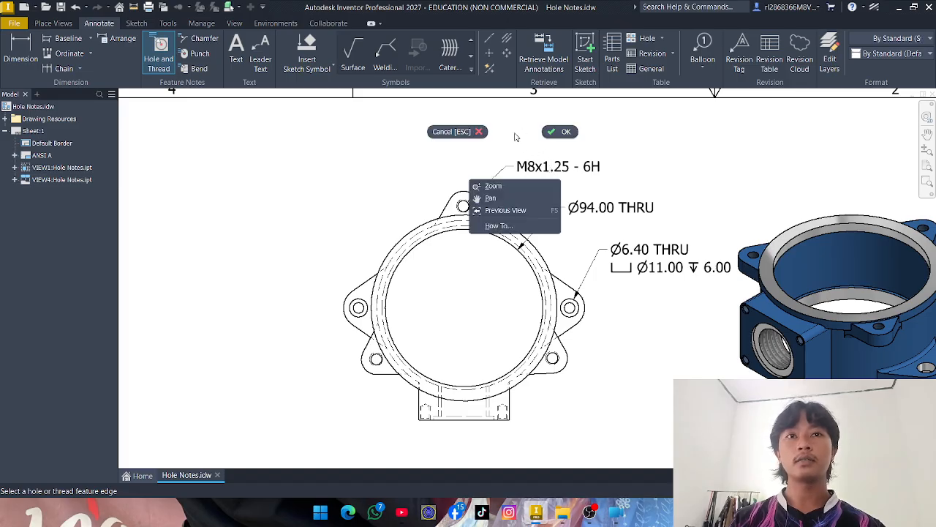
click(558, 132)
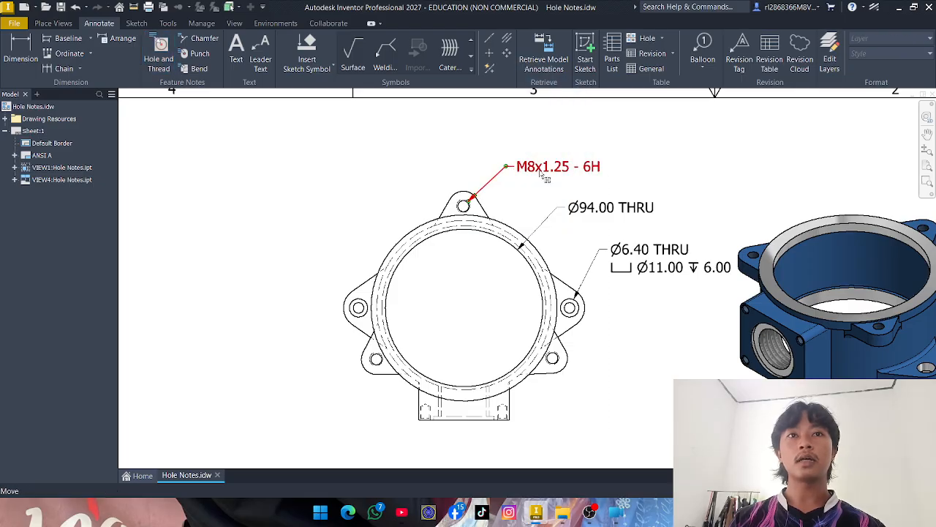
- Add a quantity note before the thread designation in the top lug's M8 hole note, counting like holes in view (normal)
right_click(539, 169)
click(571, 233)
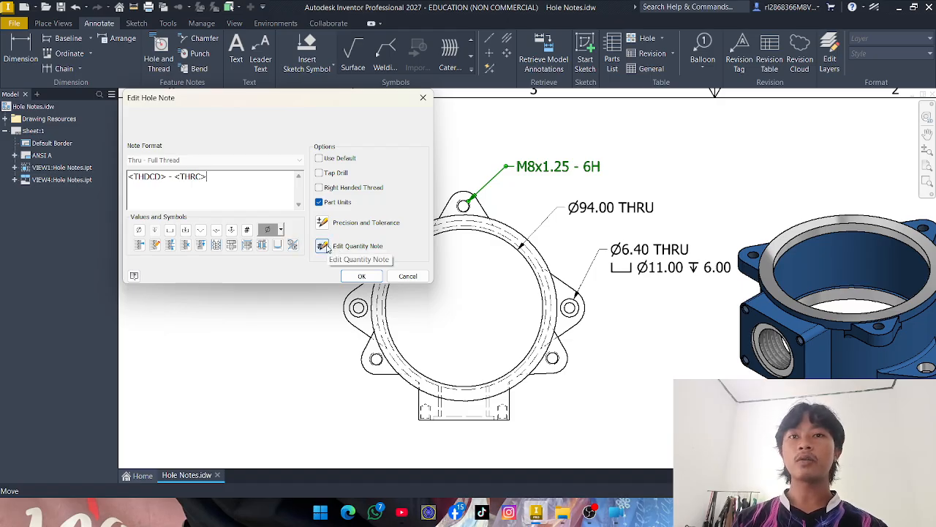
click(322, 247)
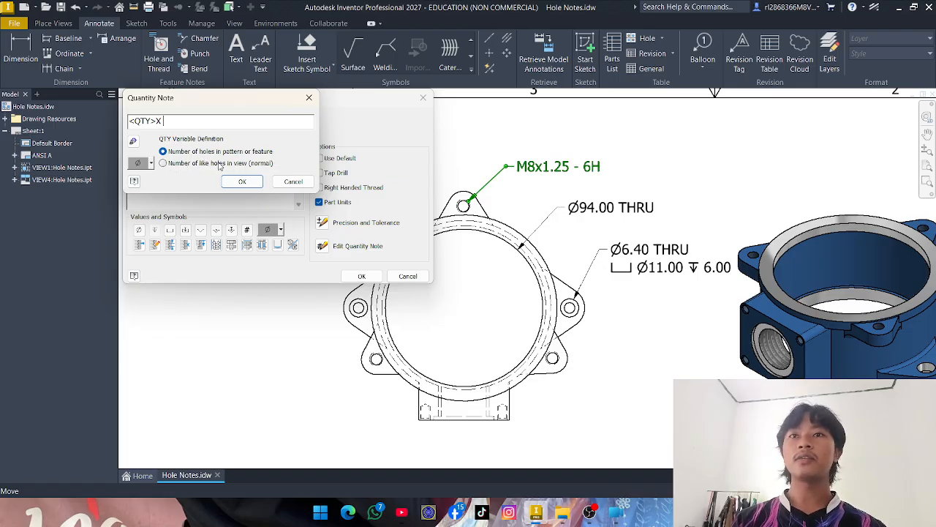
click(163, 163)
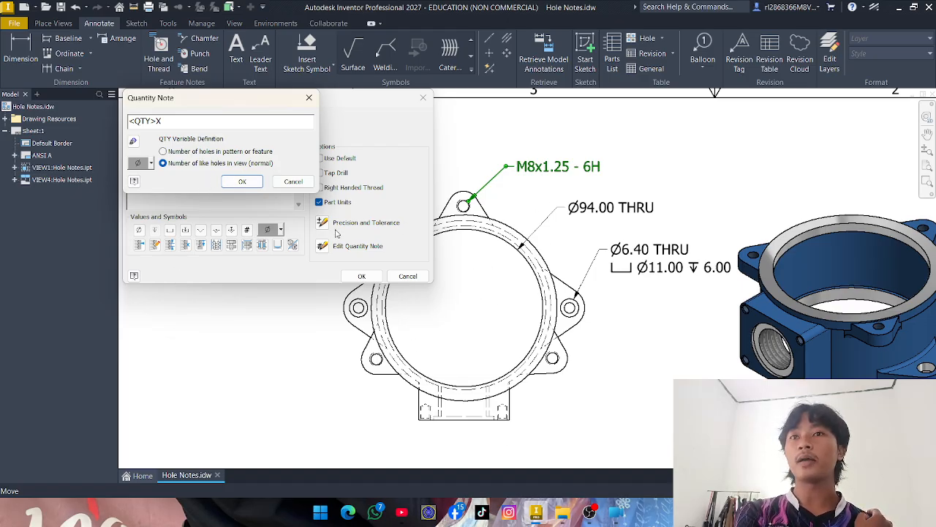
click(242, 181)
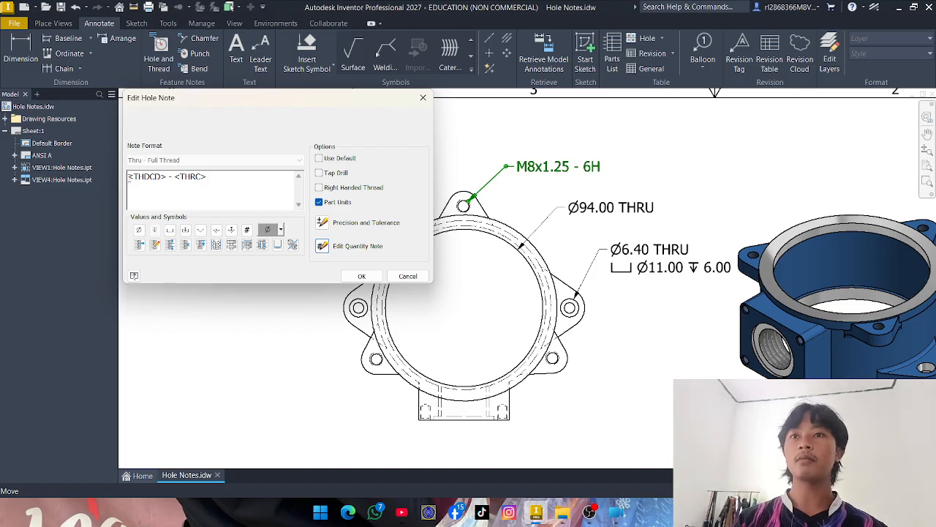
click(248, 231)
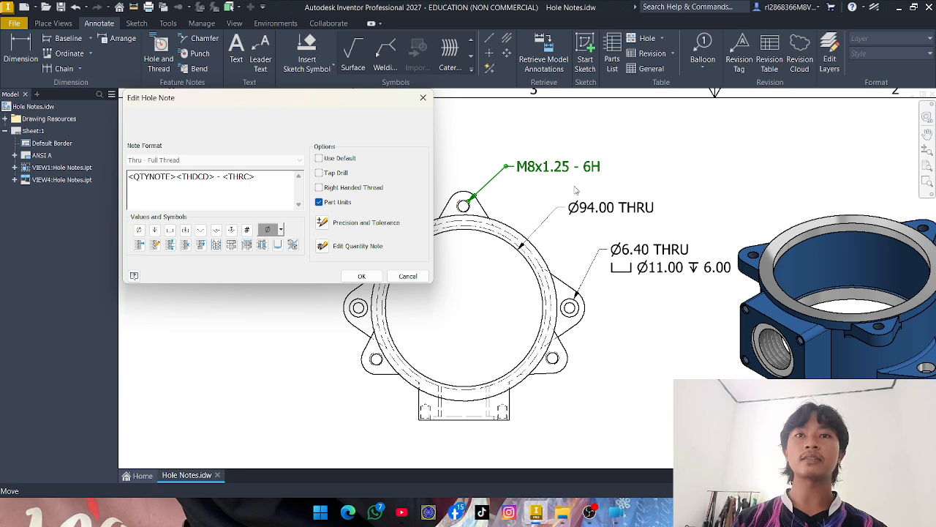
click(362, 276)
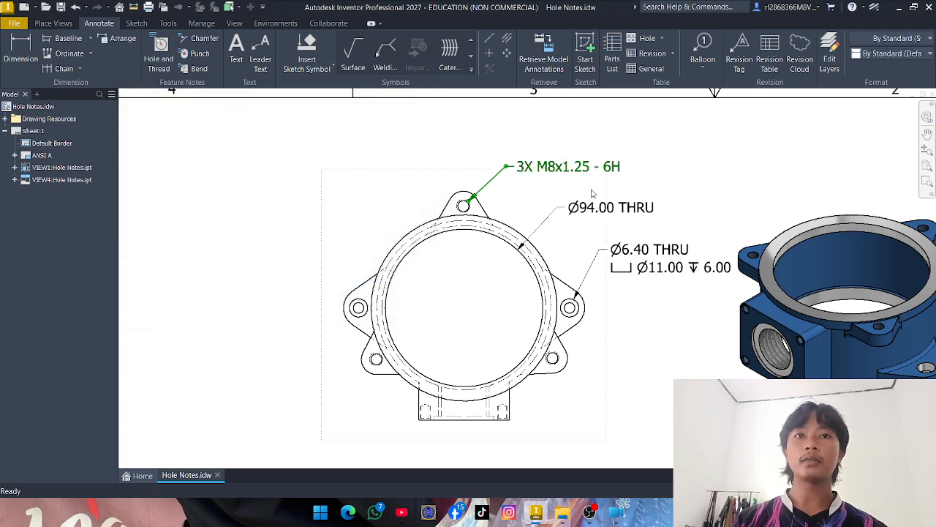
- Examine how the flange hole note in the front view is written, for comparison with the top lug's M8 note
click(526, 172)
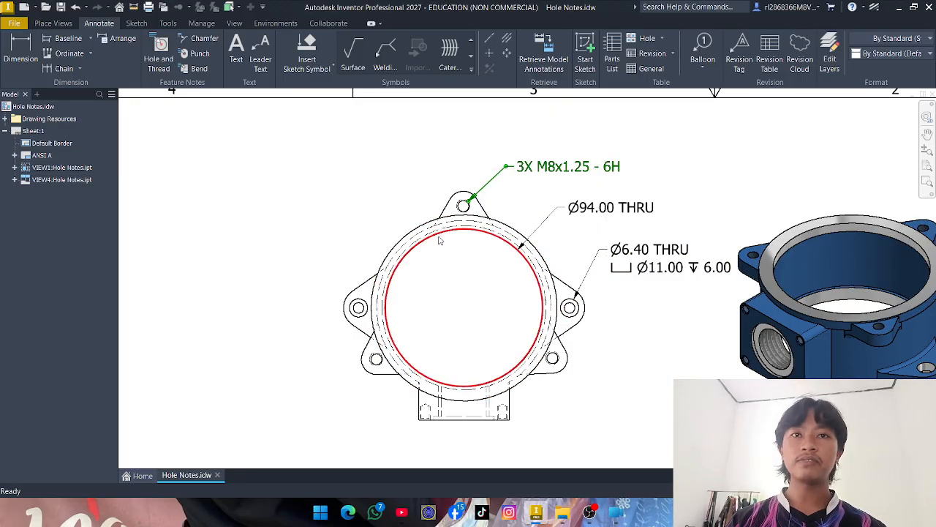
click(511, 174)
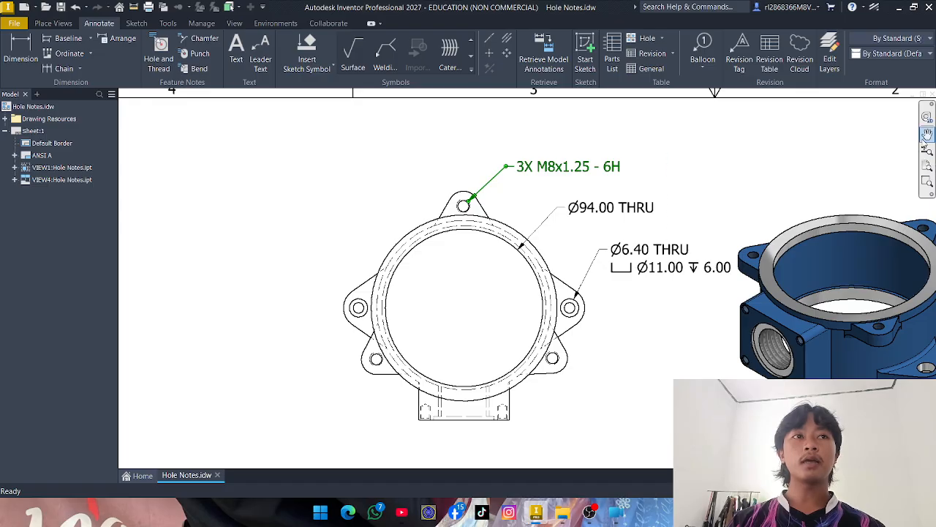
click(927, 137)
drag(666, 314, 665, 152)
drag(665, 238, 669, 115)
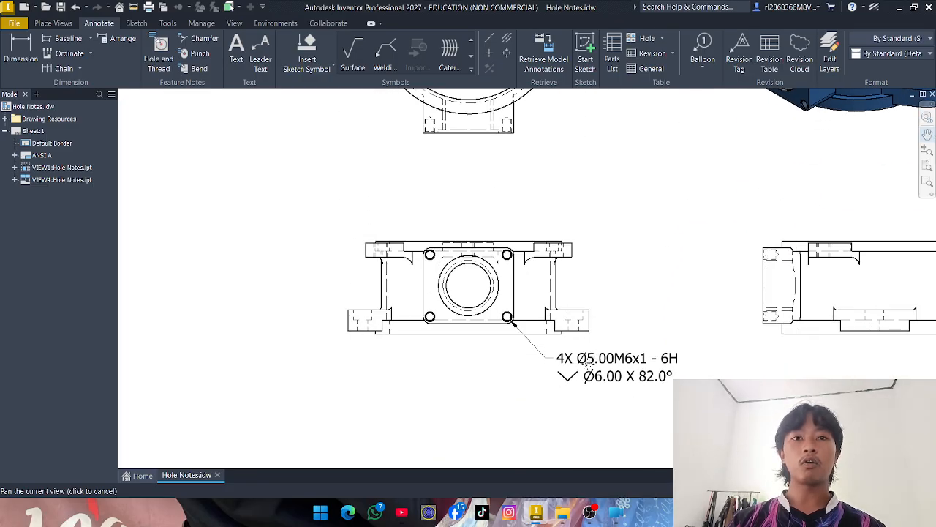
drag(606, 212, 589, 356)
drag(578, 178, 563, 341)
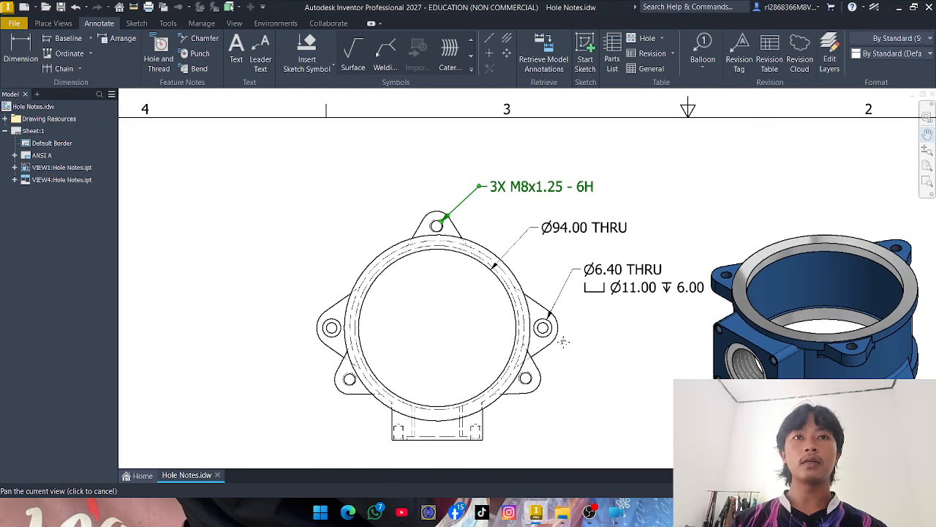
right_click(656, 182)
click(719, 180)
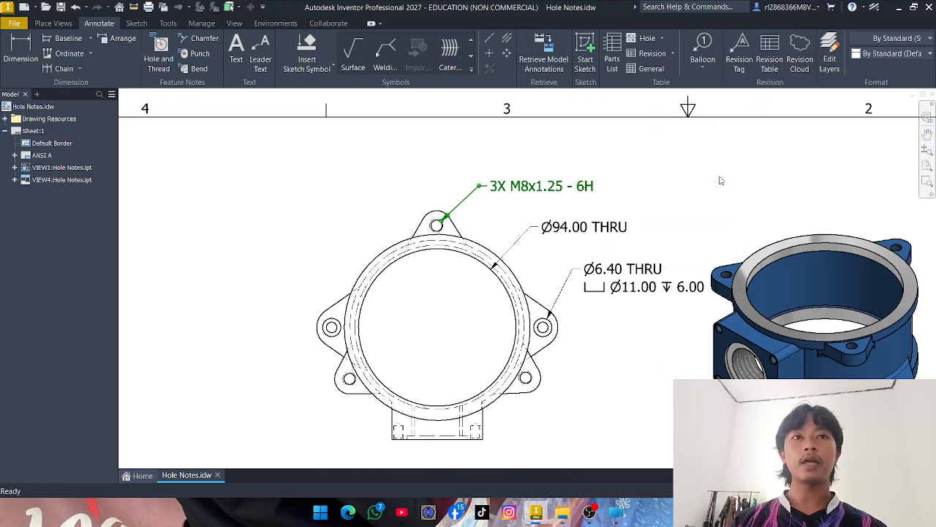
- Insert the tap drill diameter value between the quantity note and the thread designation in the top lug's M8 hole note
click(525, 196)
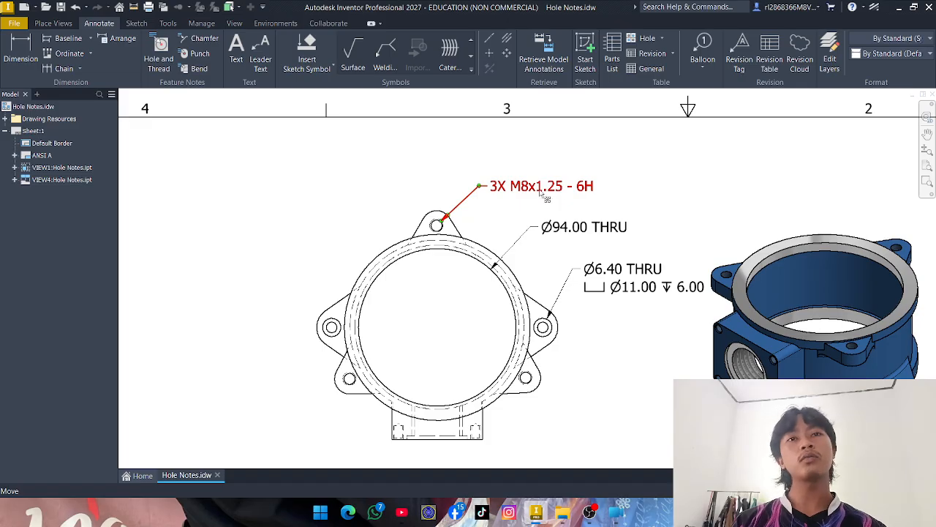
right_click(524, 189)
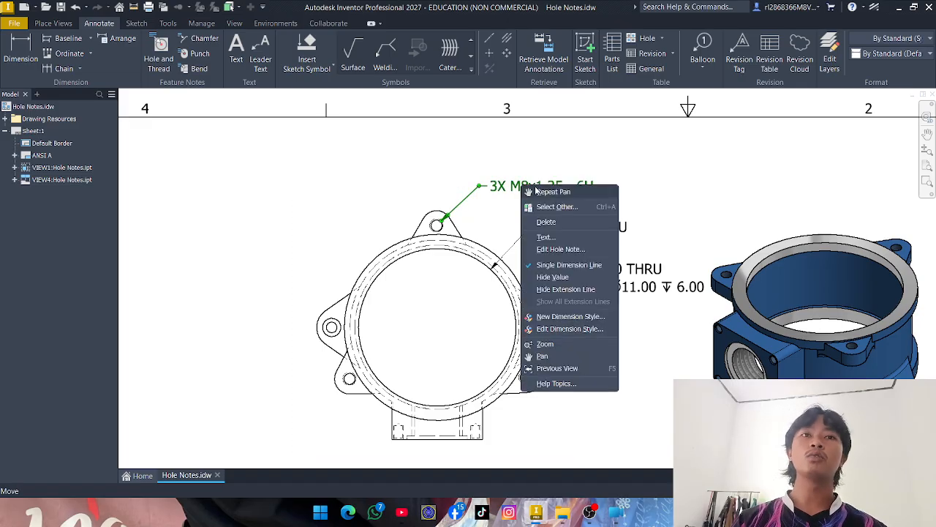
key(Escape)
right_click(536, 196)
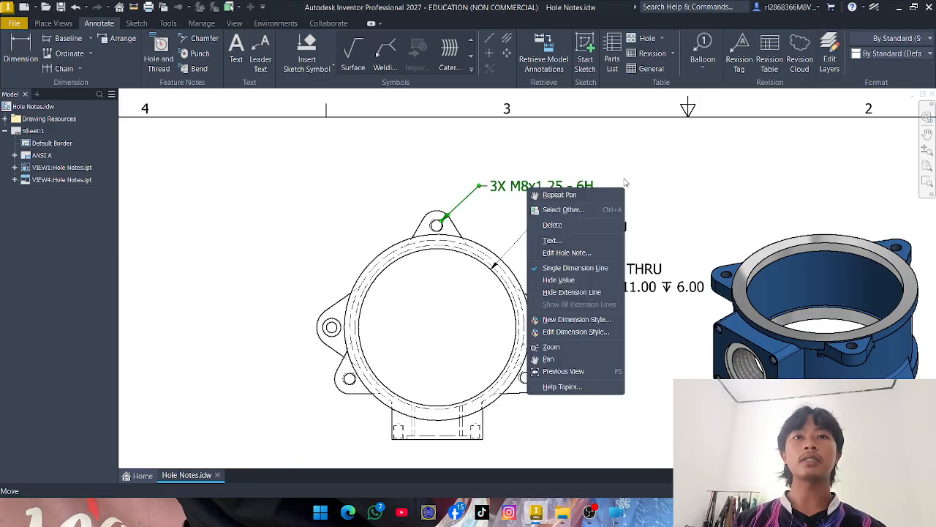
click(594, 253)
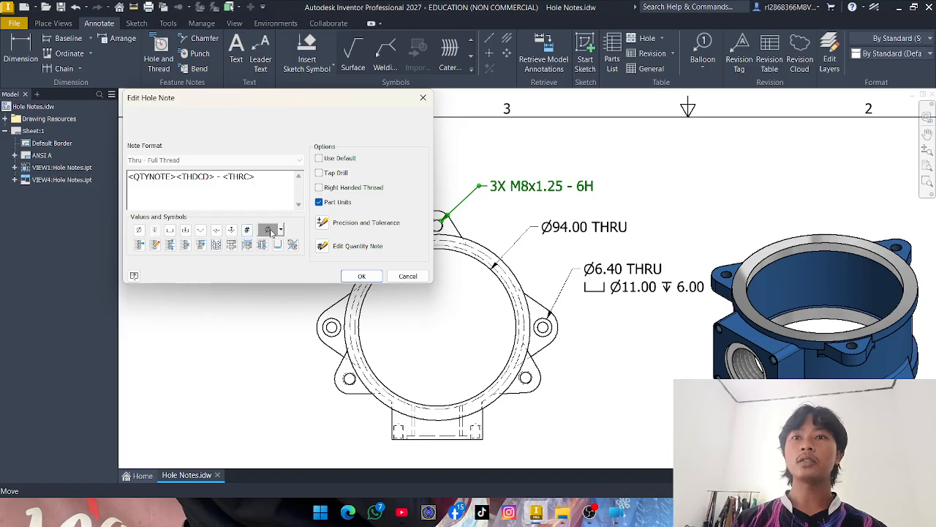
click(267, 230)
click(217, 247)
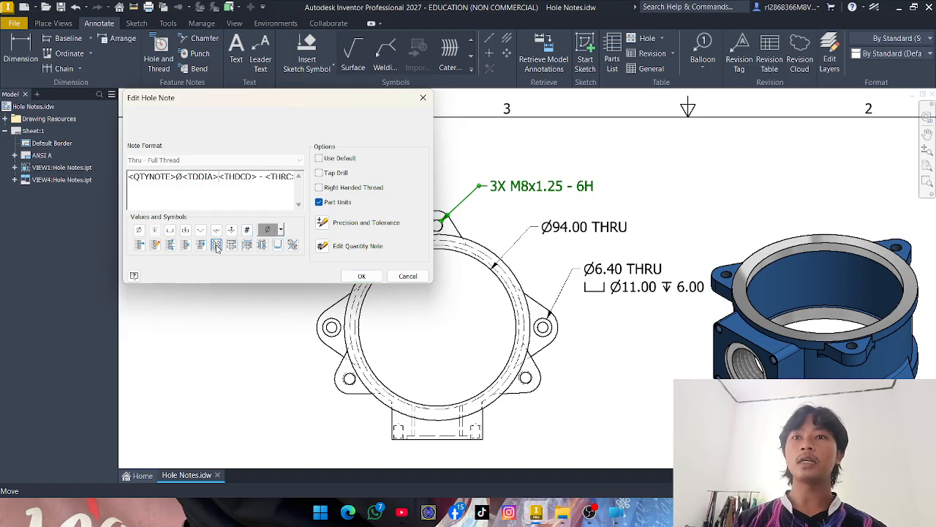
click(361, 276)
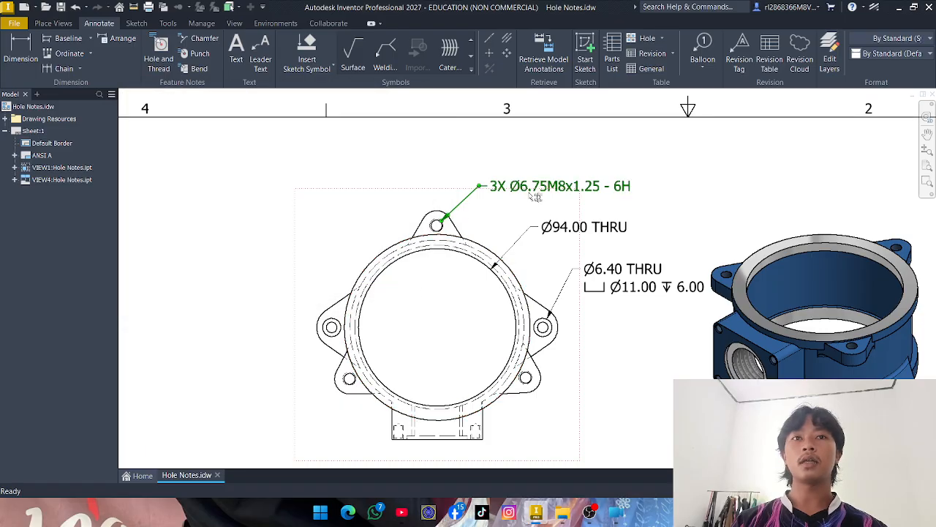
- Inspect the thread and countersink note on the flange's lower-right hole in the front view up close
click(927, 135)
drag(624, 334, 640, 179)
drag(624, 305, 646, 137)
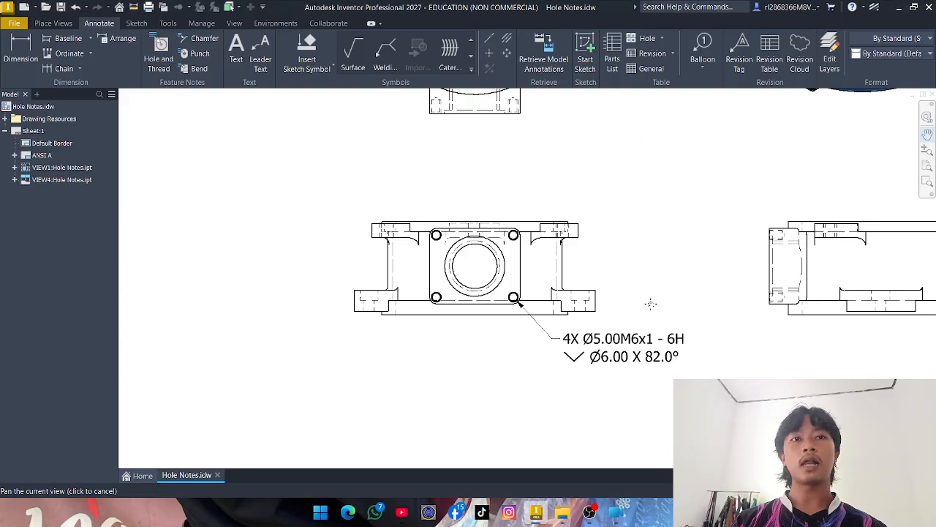
drag(635, 284, 618, 237)
scroll(629, 278, down, 2)
right_click(618, 237)
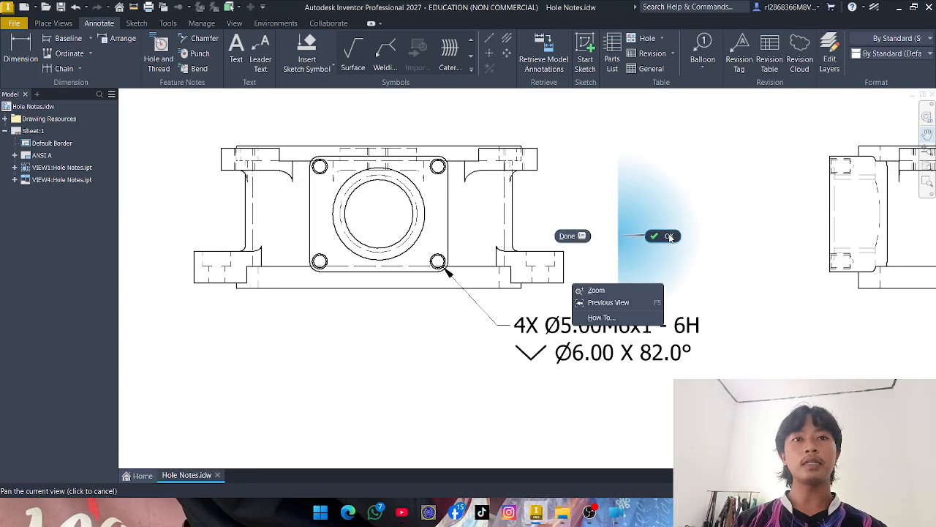
click(573, 236)
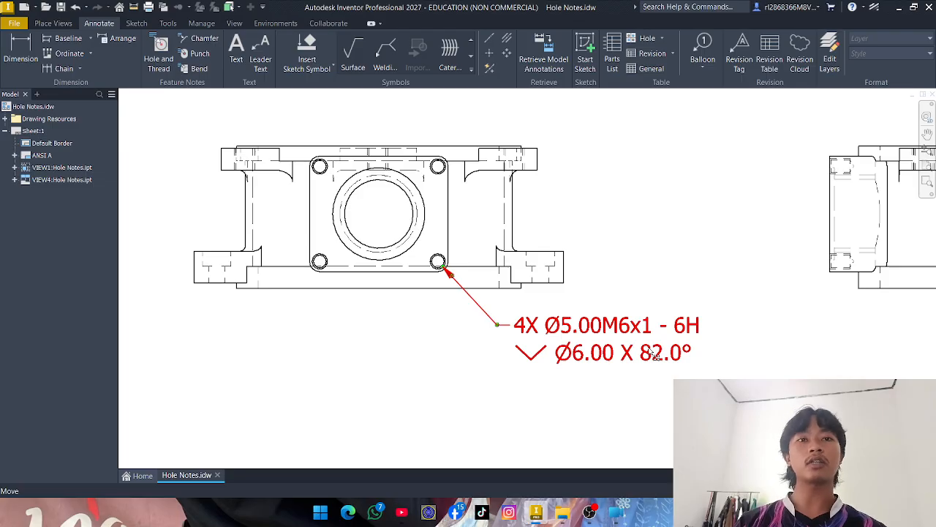
- Review the three hole notes in the top view: the threaded lug hole, the central bore and the counterbored lug hole
click(928, 134)
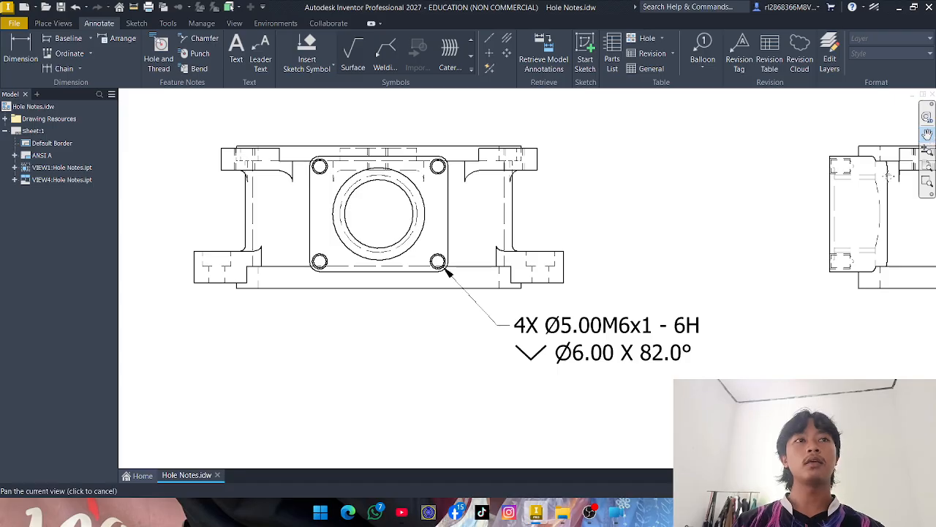
drag(845, 166, 839, 214)
drag(821, 150, 726, 409)
scroll(678, 274, up, 2)
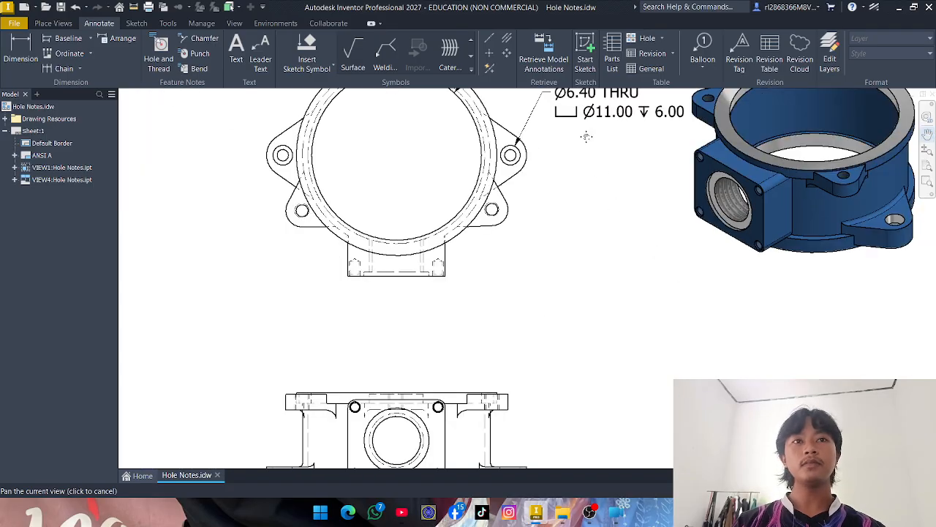
drag(554, 102, 584, 336)
scroll(557, 274, down, 5)
drag(513, 243, 558, 211)
scroll(534, 177, up, 2)
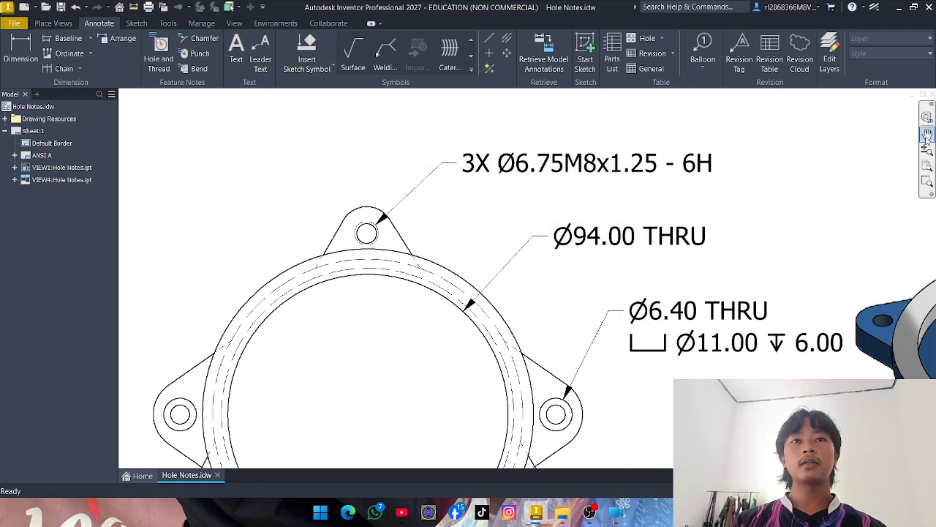
click(928, 134)
click(928, 134)
scroll(773, 234, up, 4)
scroll(768, 230, down, 3)
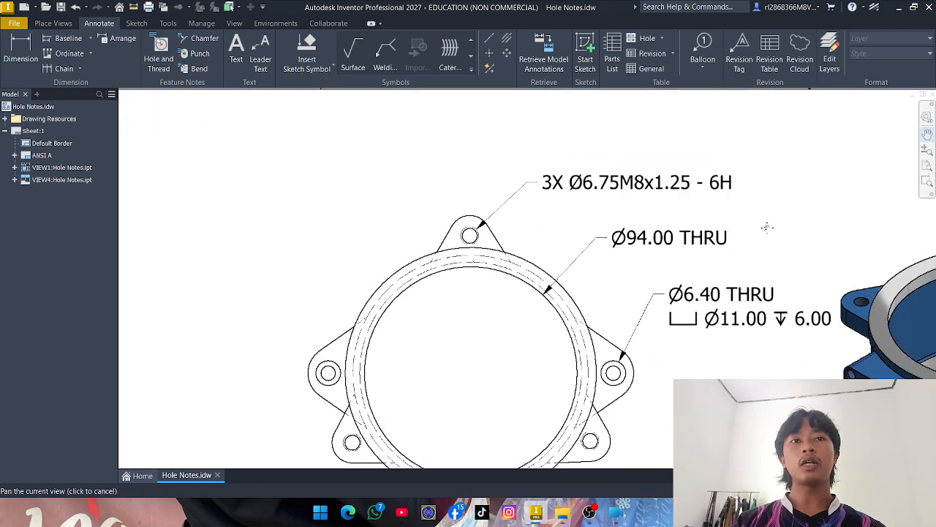
right_click(768, 228)
click(795, 226)
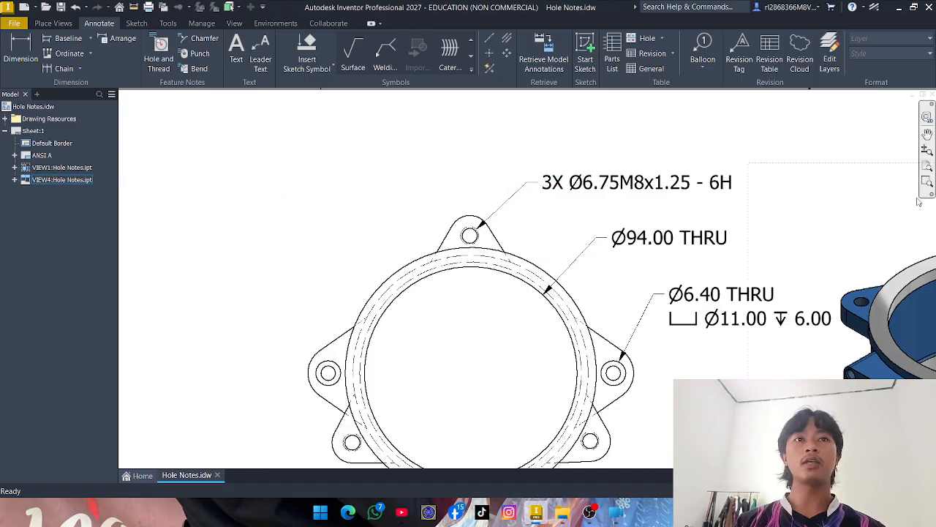
- Examine the flange's corner holes and the upper lug hole in the shaded isometric view
click(927, 134)
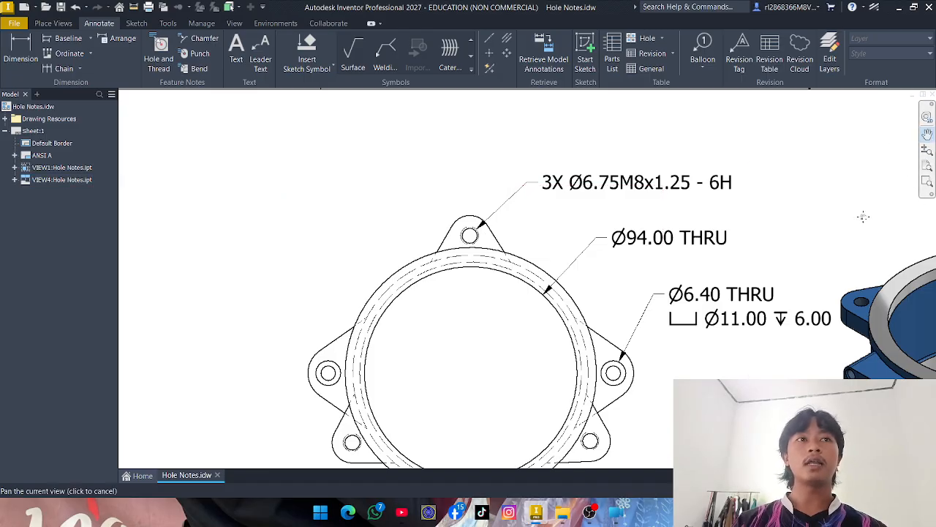
drag(863, 215, 848, 190)
middle_drag(862, 170, 746, 115)
middle_drag(789, 248, 742, 216)
scroll(679, 251, up, 5)
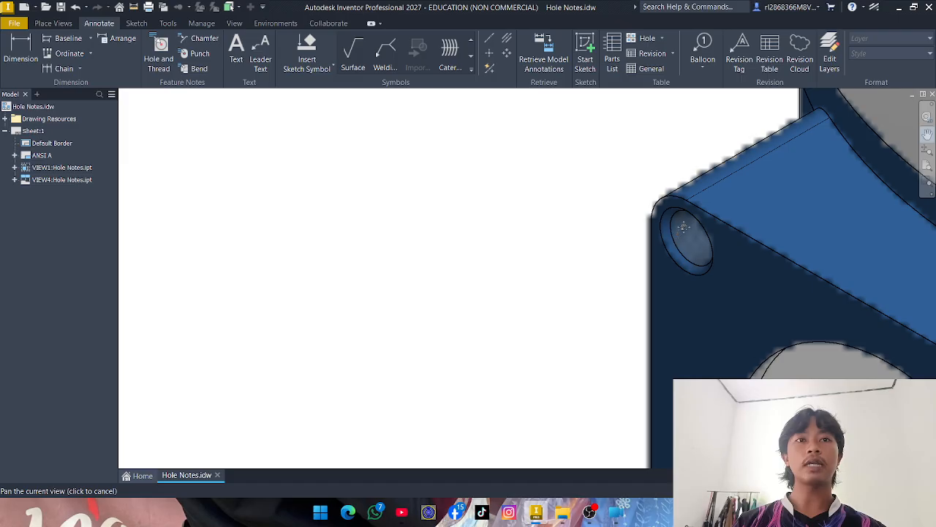
scroll(682, 226, down, 2)
scroll(632, 259, down, 5)
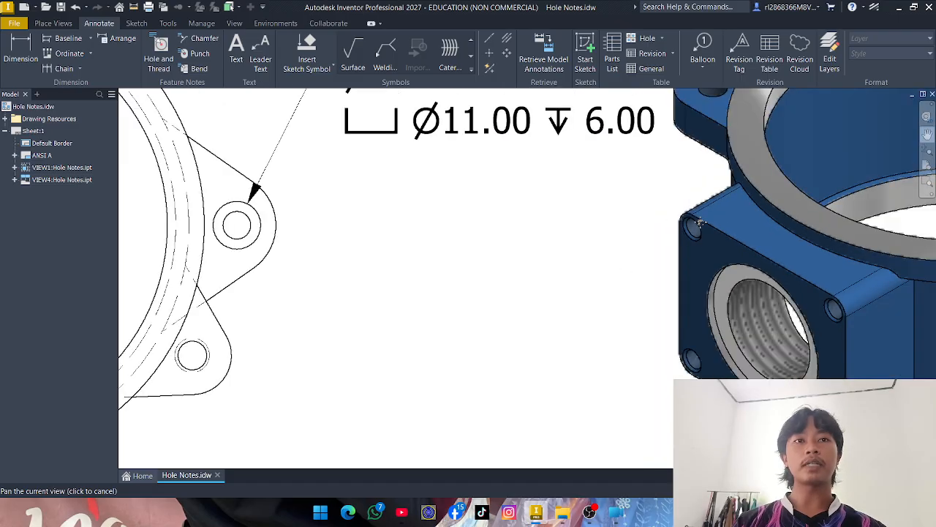
scroll(736, 105, up, 5)
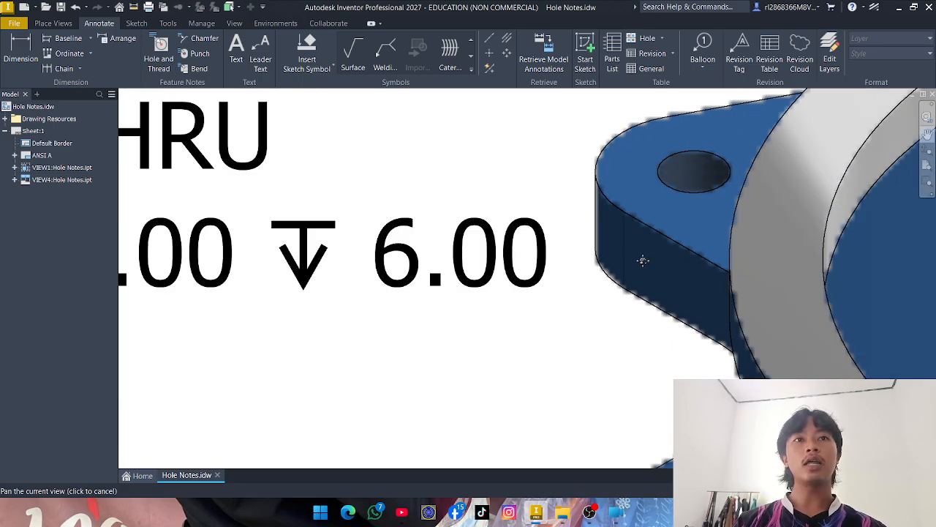
scroll(643, 260, down, 6)
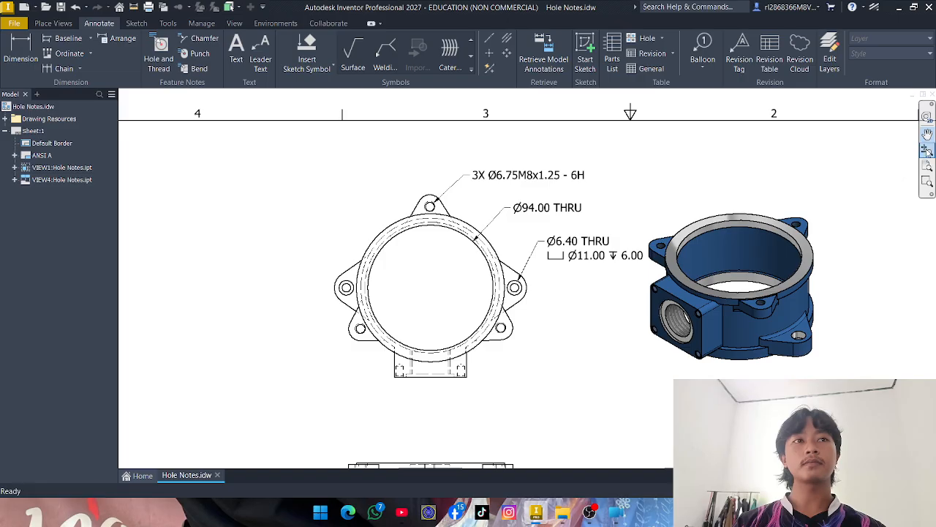
scroll(680, 223, up, 2)
drag(664, 218, 715, 175)
right_click(715, 175)
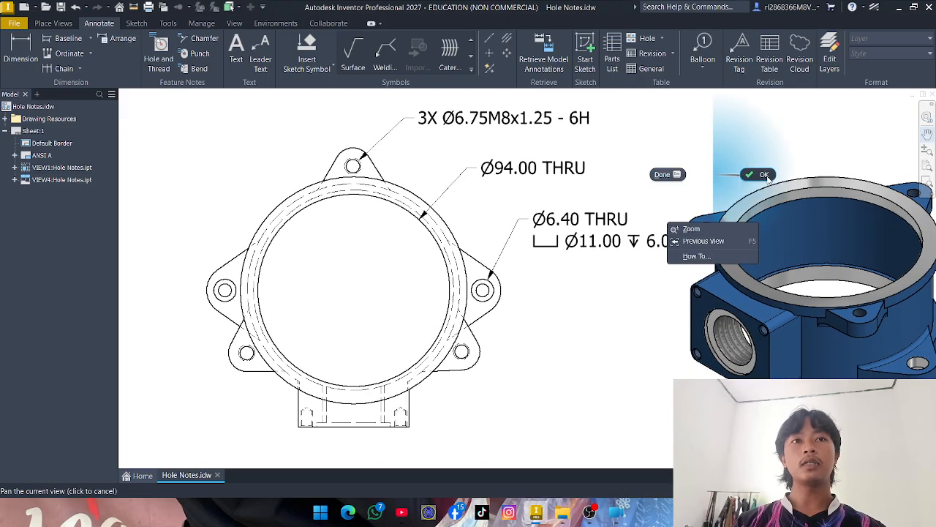
click(684, 225)
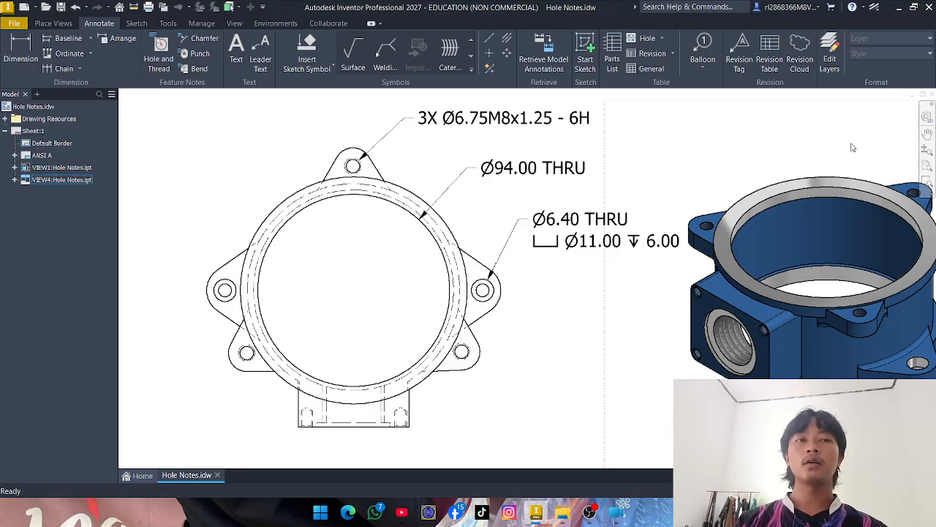
- Examine the large central bore in the shaded isometric view alongside the top view's hole notes
click(927, 134)
drag(851, 159, 725, 140)
scroll(729, 209, up, 3)
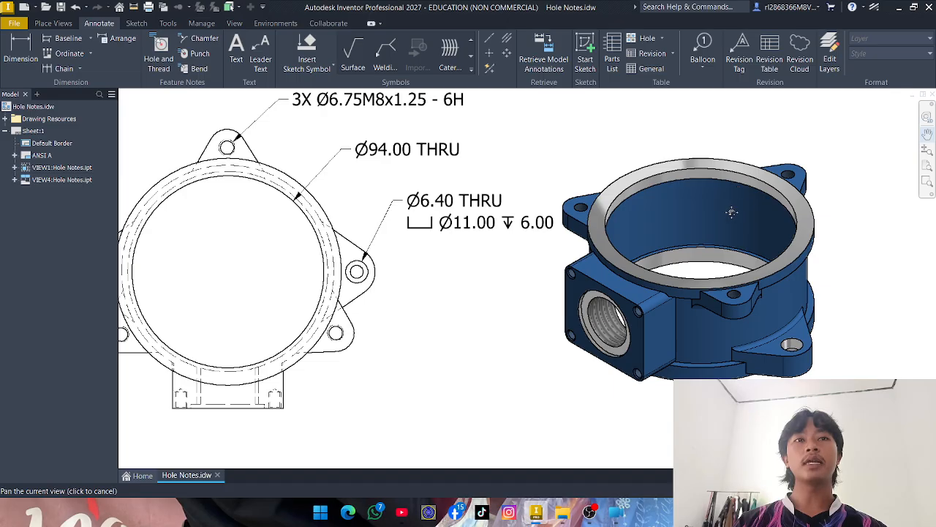
key(Escape)
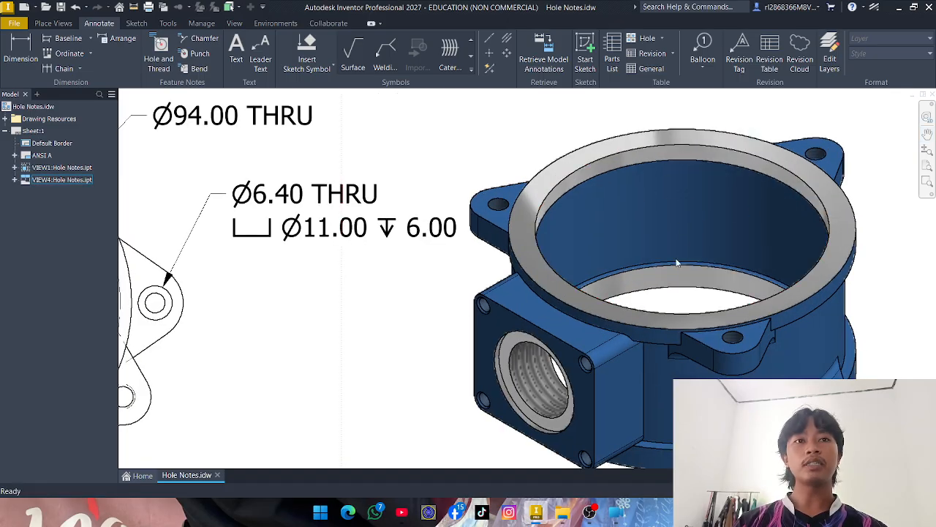
click(927, 134)
drag(662, 123, 803, 204)
right_click(803, 204)
click(847, 203)
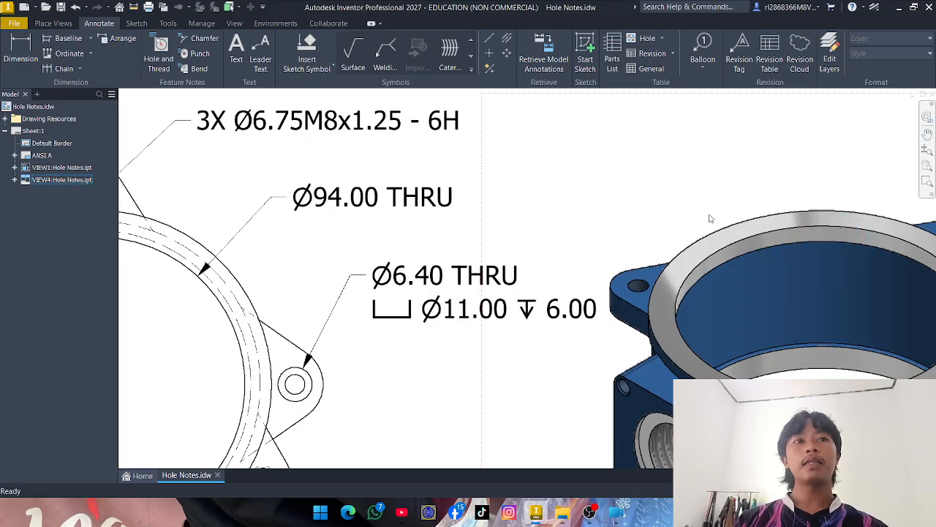
- Remove the word THRU from the central bore's diameter note in the top view
click(926, 134)
drag(737, 186, 856, 138)
scroll(811, 193, down, 2)
right_click(797, 186)
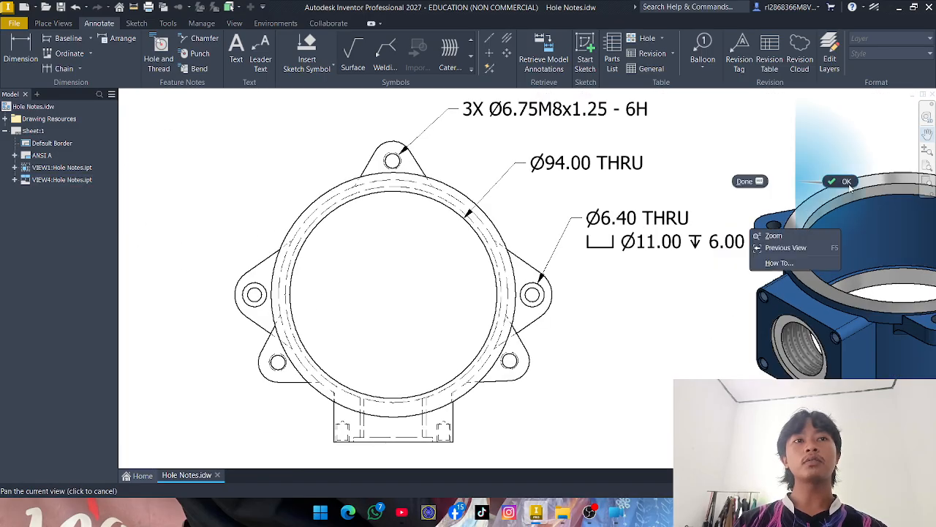
click(840, 182)
right_click(598, 158)
click(622, 208)
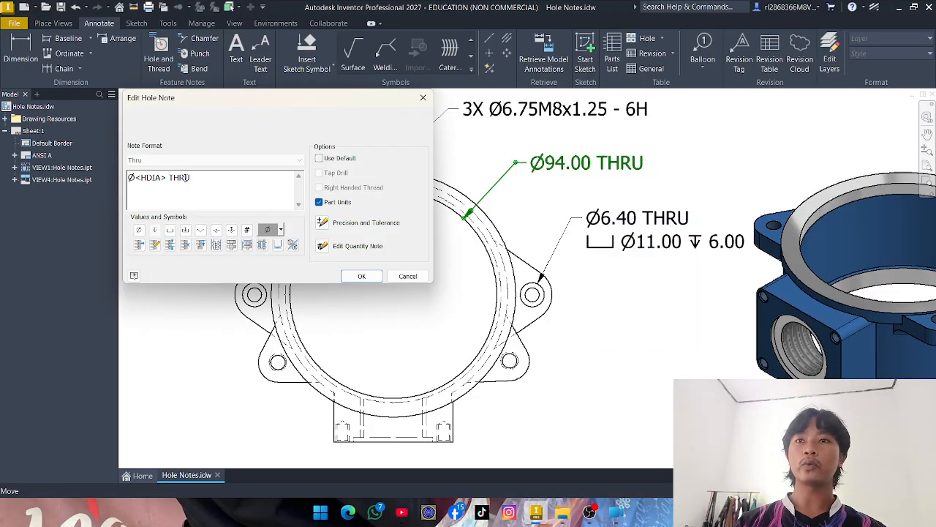
drag(193, 177, 176, 177)
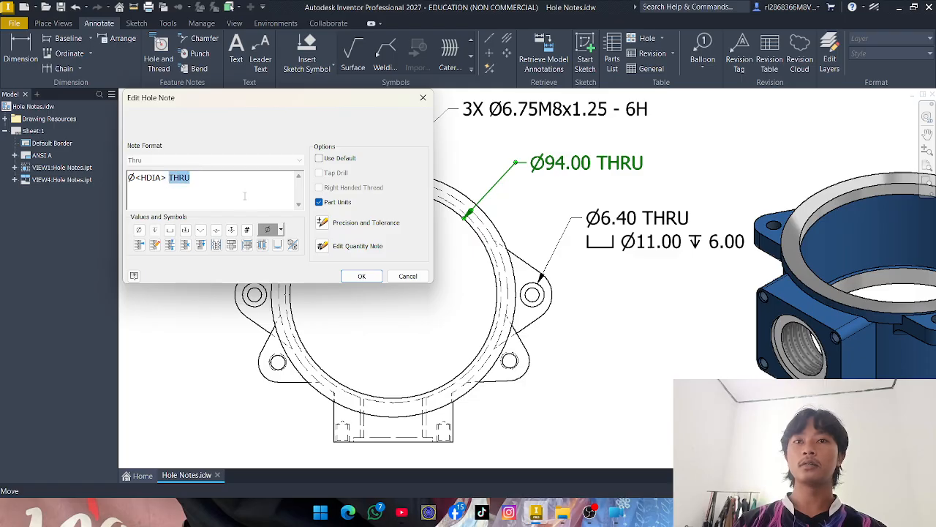
key(BackSpace)
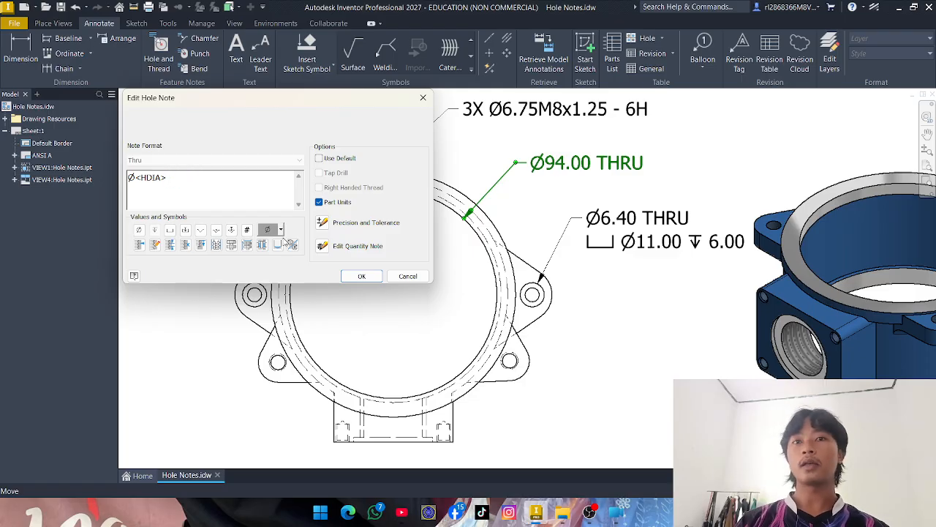
click(361, 276)
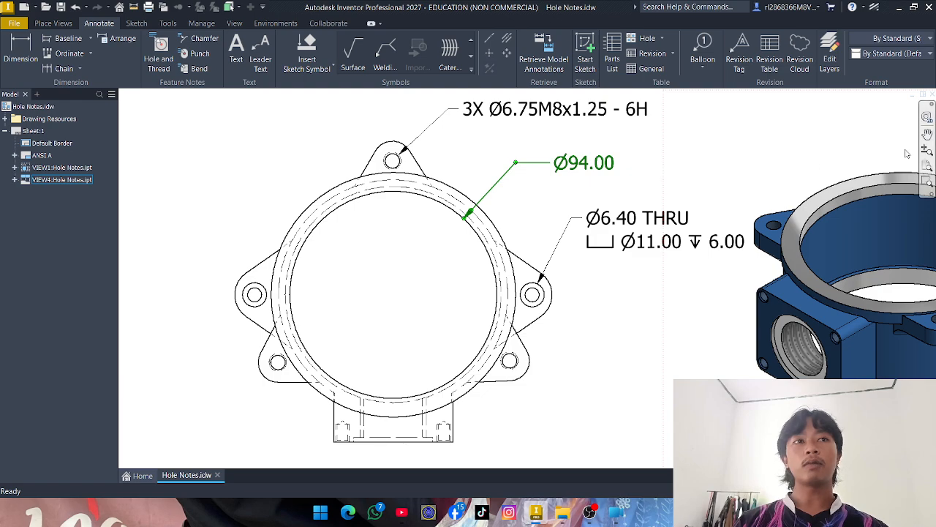
- Review the edited central bore note and the counterbored lug hole note in the top view
click(927, 134)
drag(790, 160, 738, 174)
scroll(735, 167, down, 3)
right_click(730, 156)
click(762, 158)
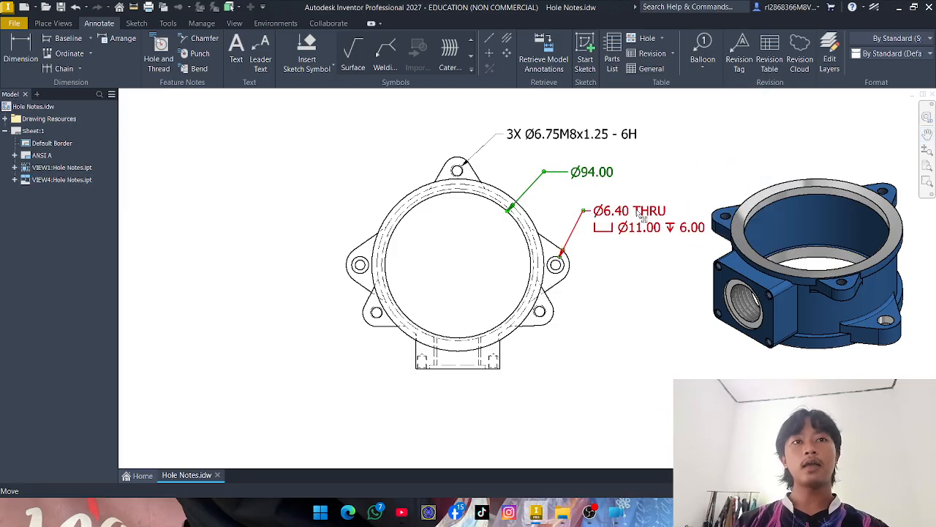
click(927, 135)
drag(847, 151, 744, 141)
right_click(745, 140)
click(791, 141)
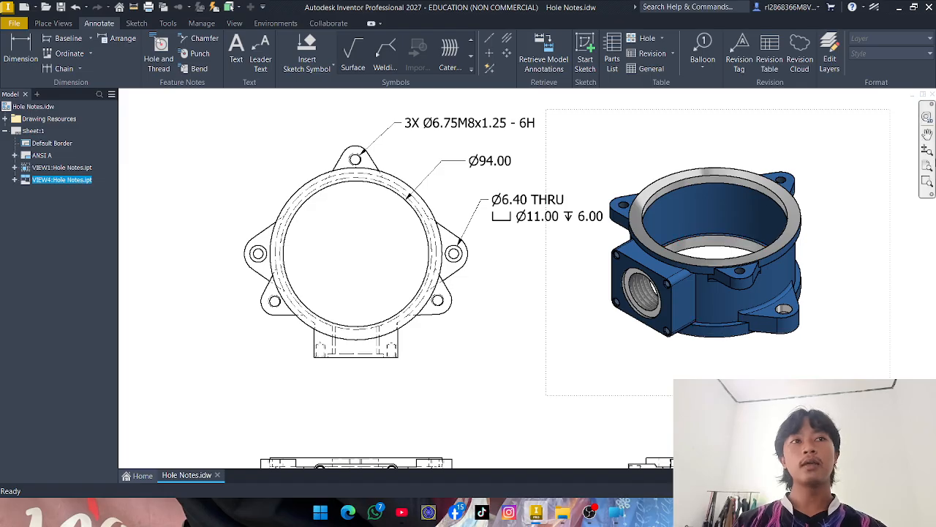
- Study the counterbore note on the top view's right lug hole alongside the shaded isometric view
click(928, 134)
drag(751, 161, 773, 207)
right_click(773, 207)
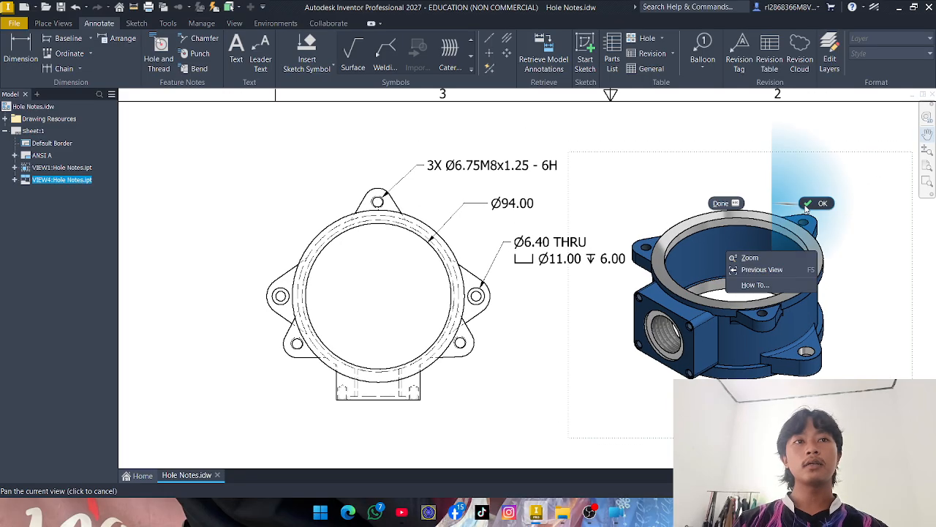
click(811, 207)
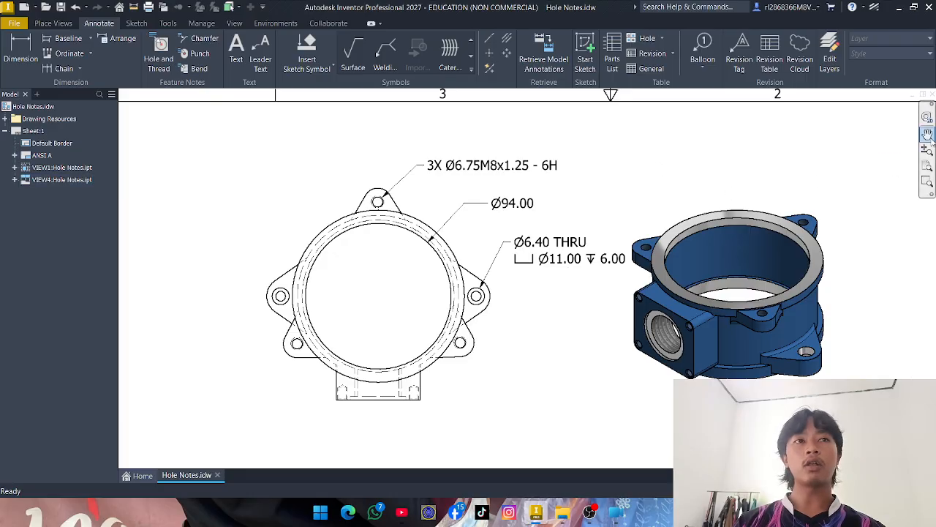
click(927, 135)
mouse_move(682, 308)
mouse_down()
mouse_move(708, 258)
mouse_move(702, 270)
mouse_up()
right_click(703, 271)
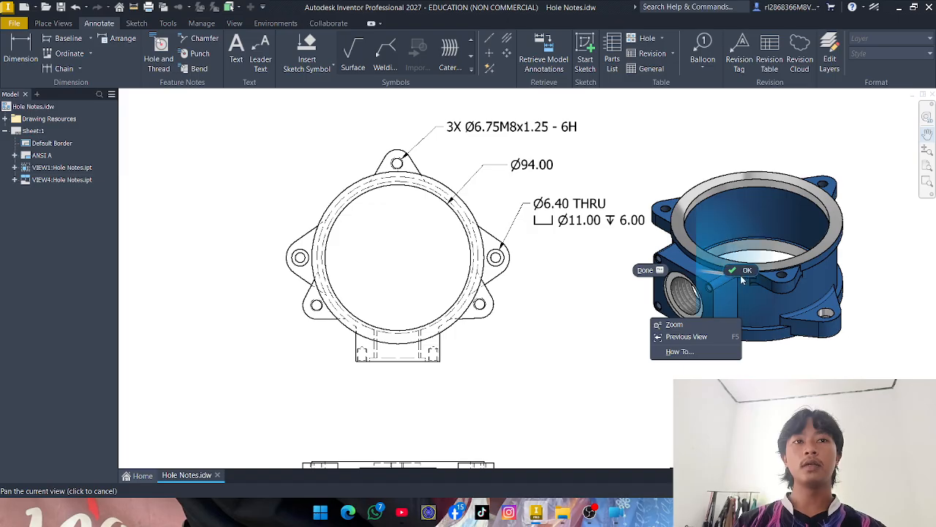
click(747, 278)
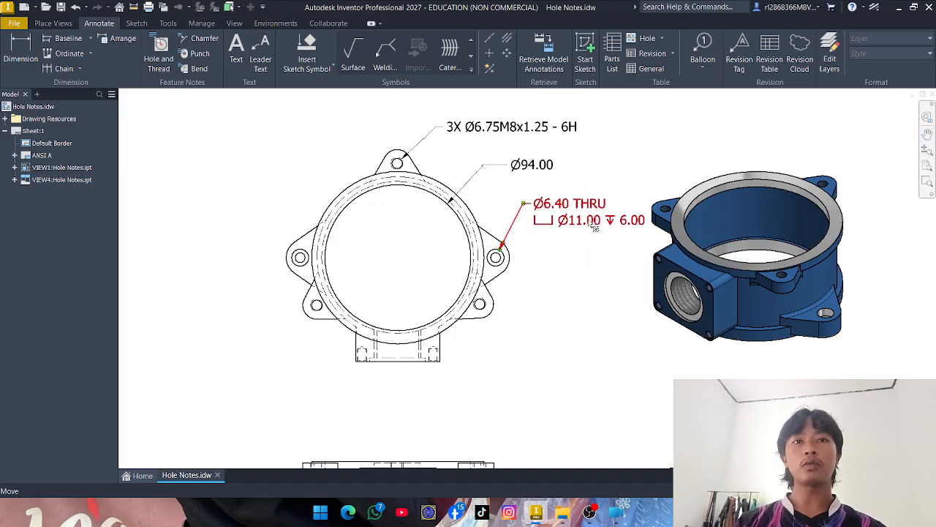
click(546, 229)
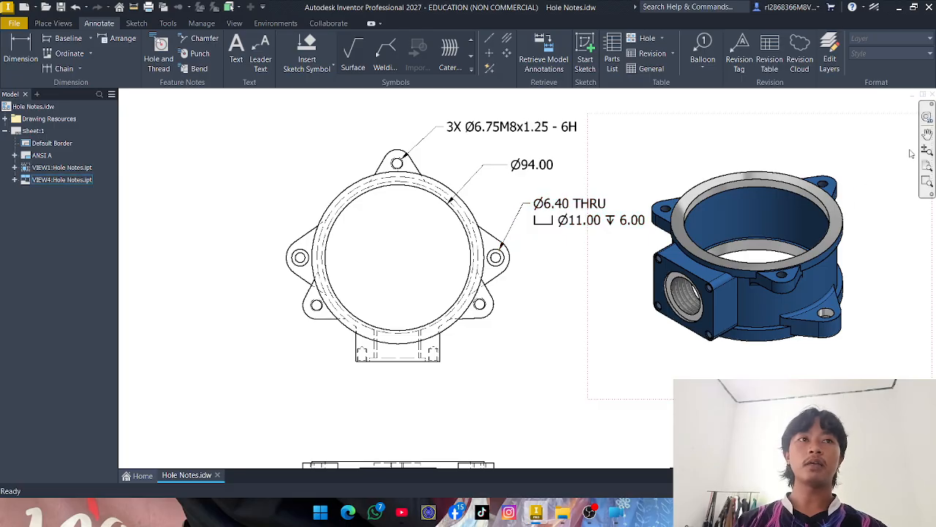
- Examine the counterbored hole in the lower lug of the shaded isometric view up close
click(927, 134)
drag(886, 142, 755, 192)
scroll(751, 233, down, 3)
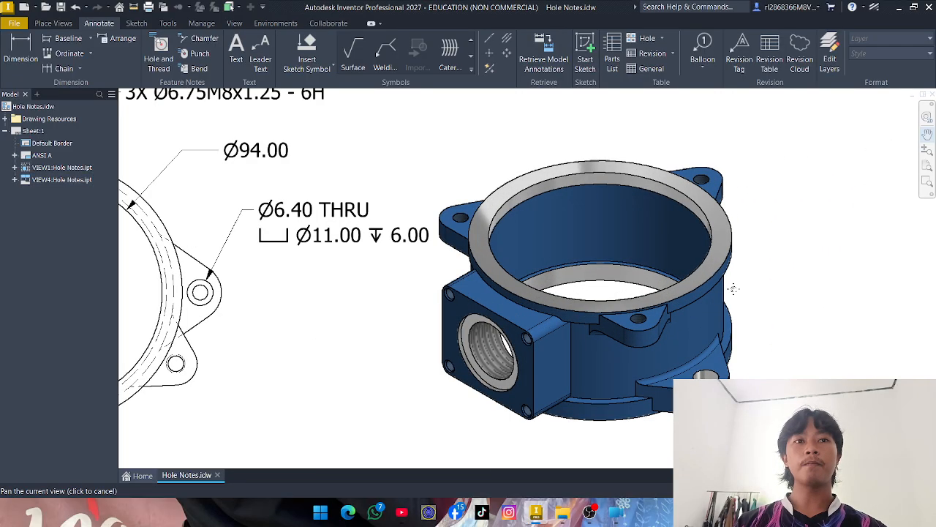
drag(733, 288, 729, 239)
right_click(324, 223)
click(309, 278)
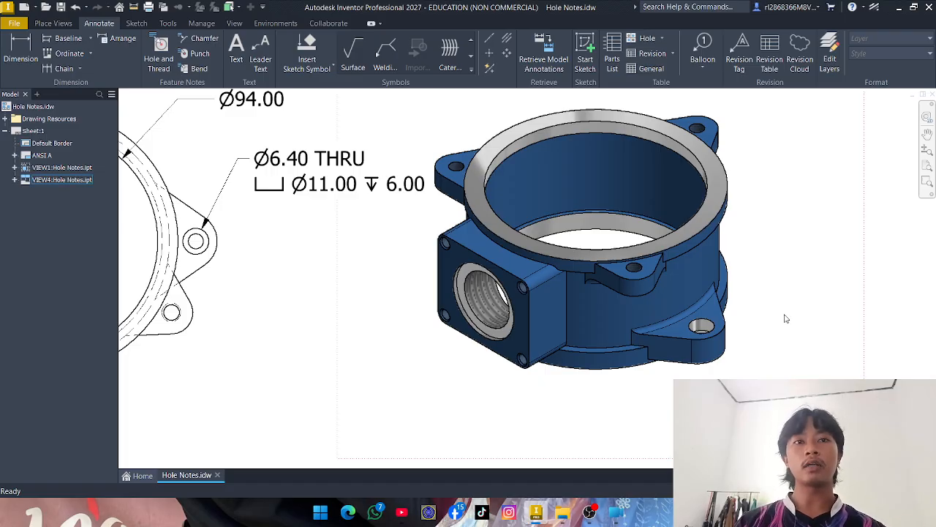
scroll(680, 325, up, 3)
scroll(664, 331, up, 2)
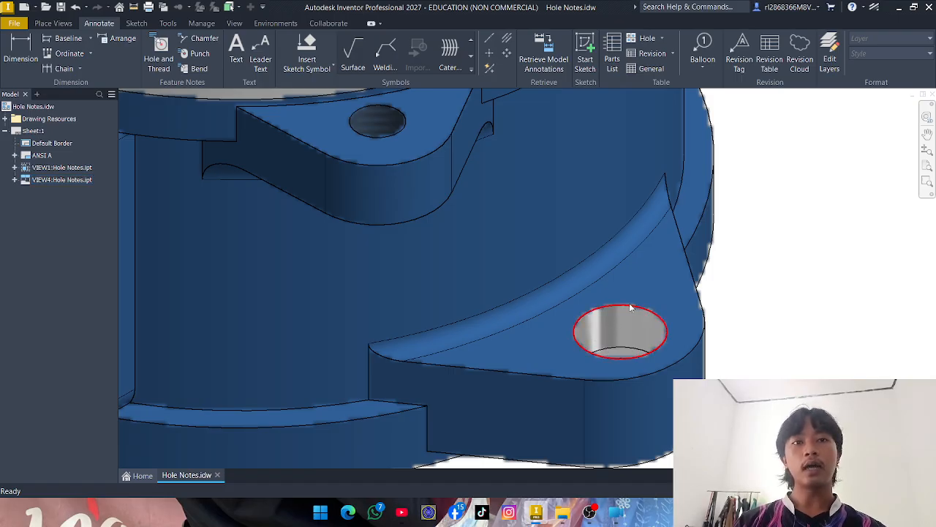
- Compare the top view's counterbore note with the recess inside the isometric view's lower lug hole
scroll(623, 334, down, 10)
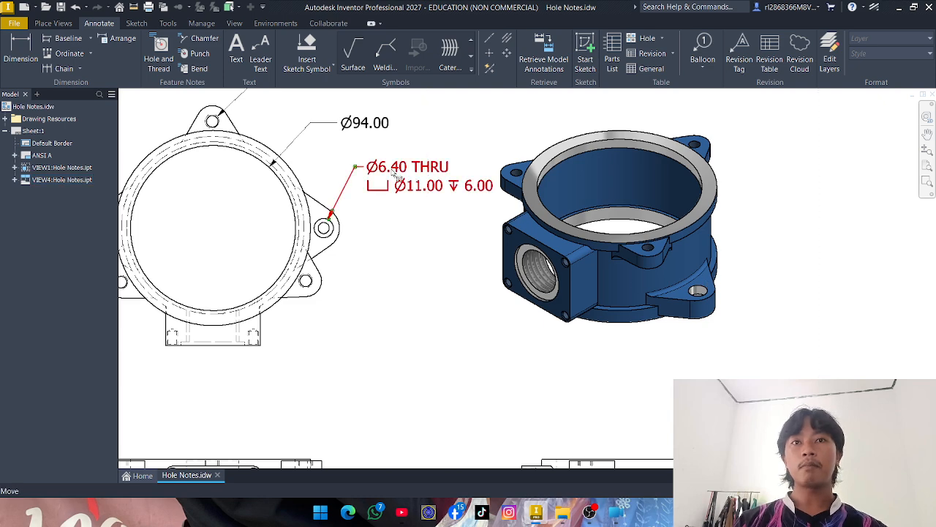
scroll(398, 177, up, 3)
scroll(399, 178, down, 2)
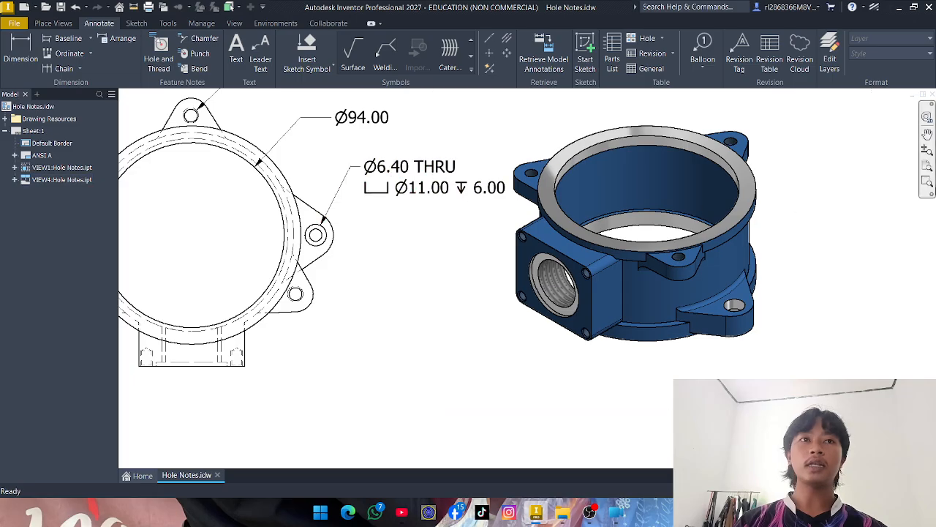
click(926, 134)
scroll(752, 318, up, 8)
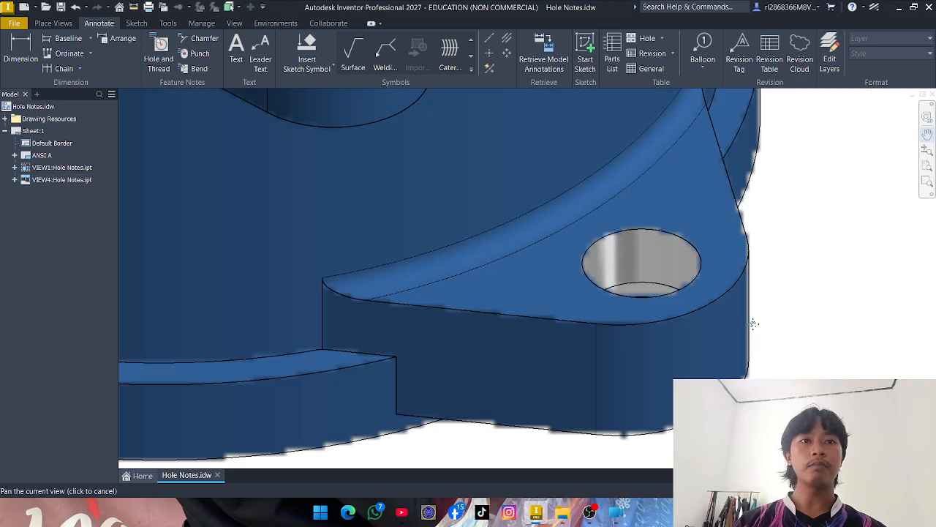
click(795, 326)
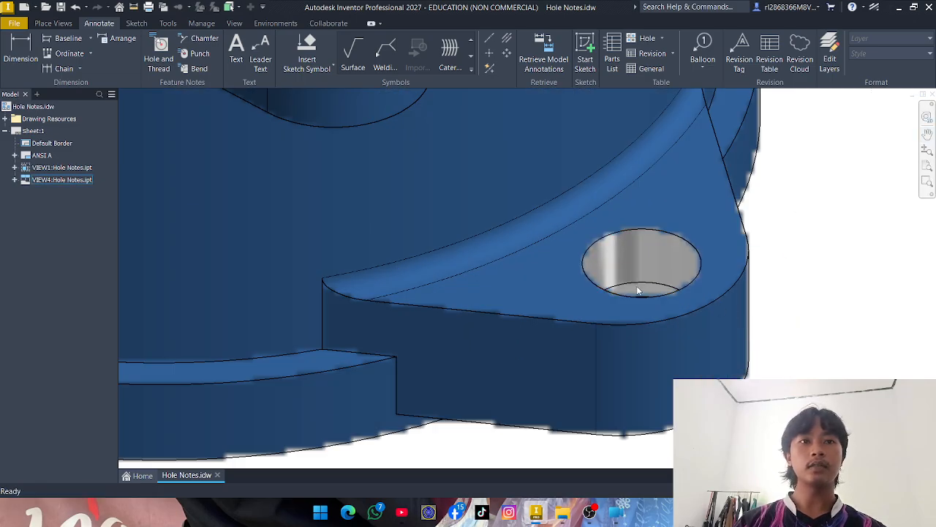
scroll(643, 289, down, 8)
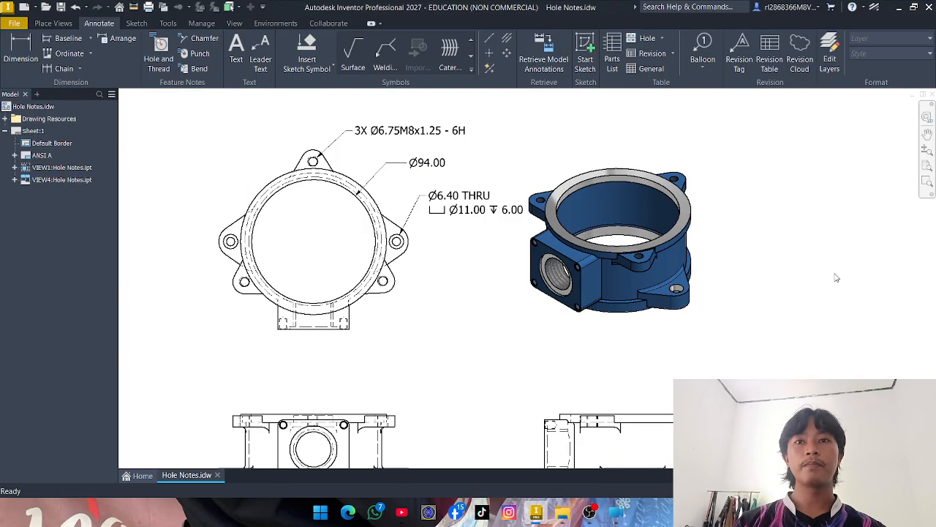
- Review the three hole notes in the top view beside the complete shaded isometric view
click(927, 134)
scroll(585, 234, up, 3)
scroll(674, 295, down, 2)
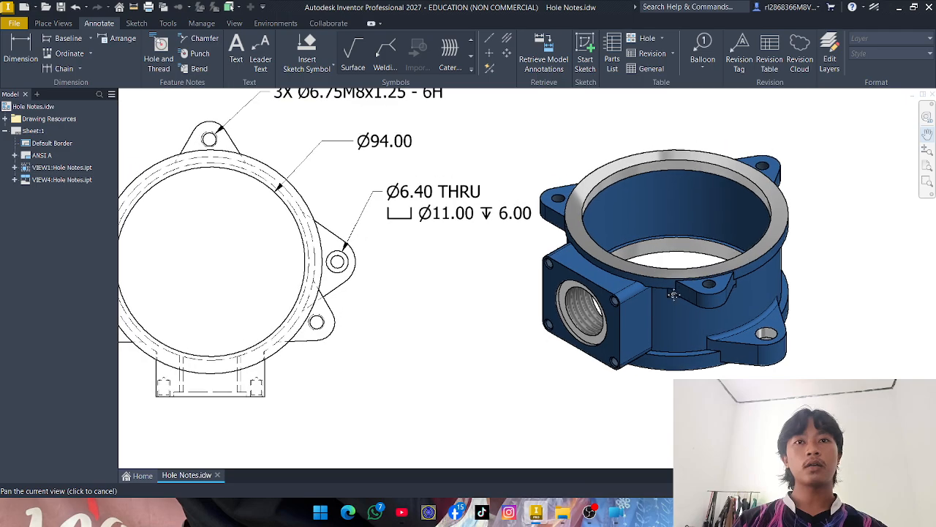
right_click(574, 322)
click(613, 321)
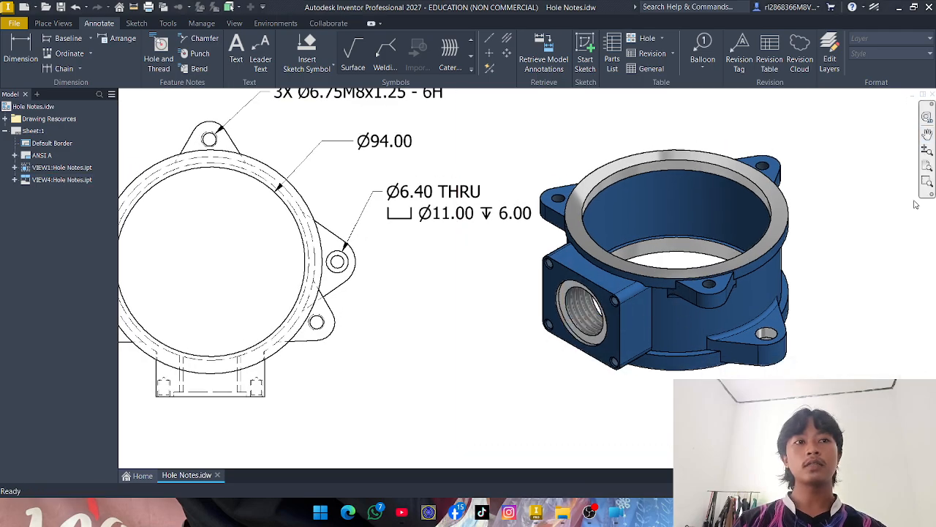
click(927, 134)
drag(489, 165, 523, 246)
right_click(554, 205)
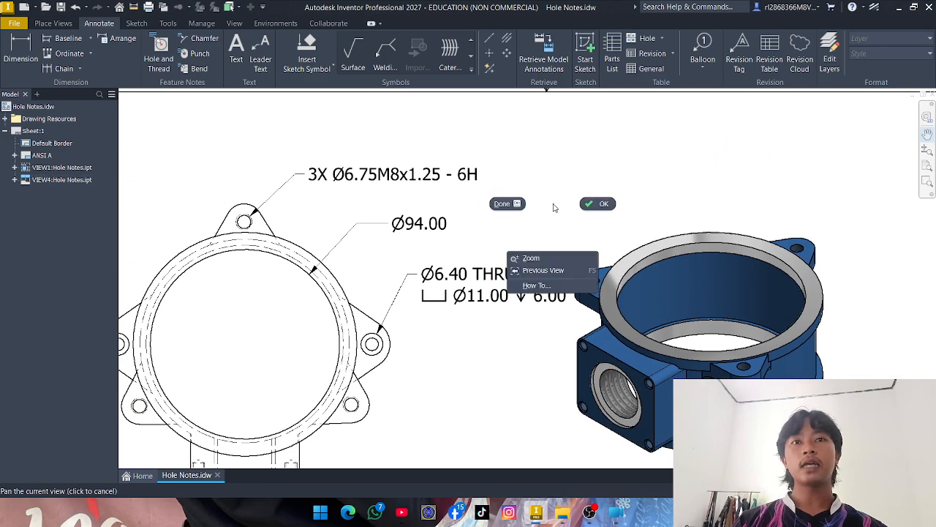
click(592, 202)
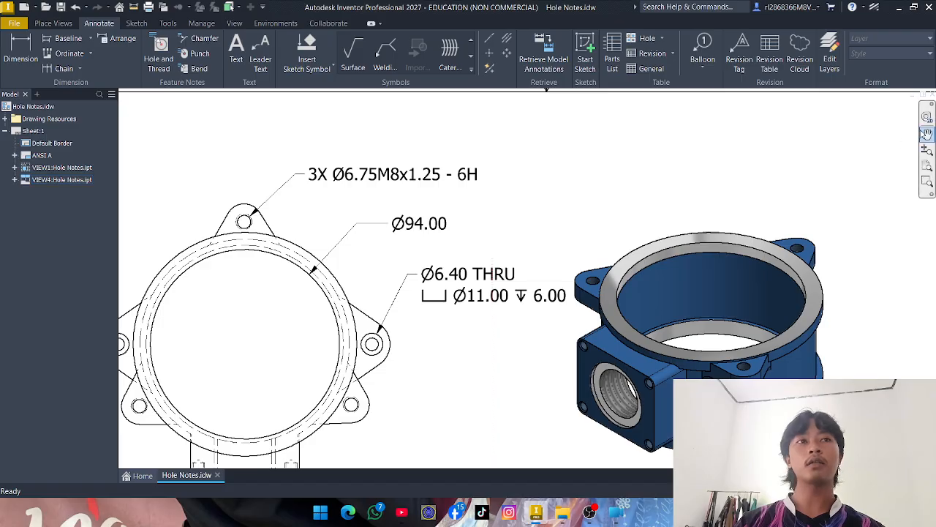
click(928, 135)
mouse_move(855, 203)
mouse_down()
mouse_move(842, 186)
mouse_move(739, 134)
mouse_up()
right_click(740, 134)
click(797, 134)
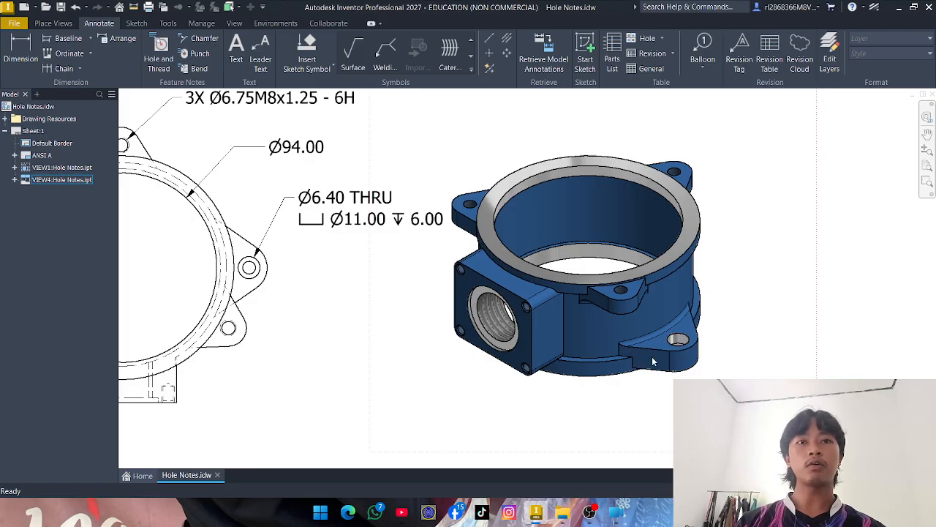
click(927, 135)
drag(859, 183, 853, 191)
right_click(853, 191)
click(897, 192)
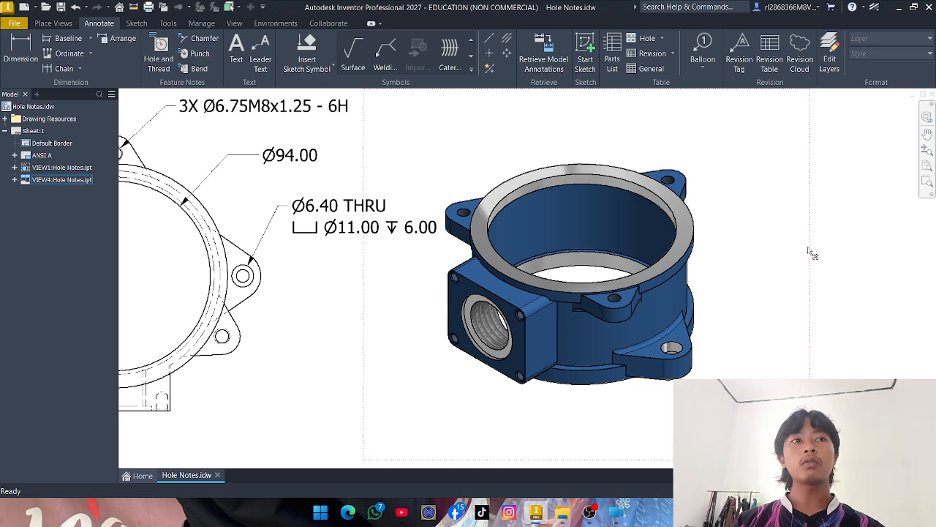
click(927, 134)
right_click(850, 199)
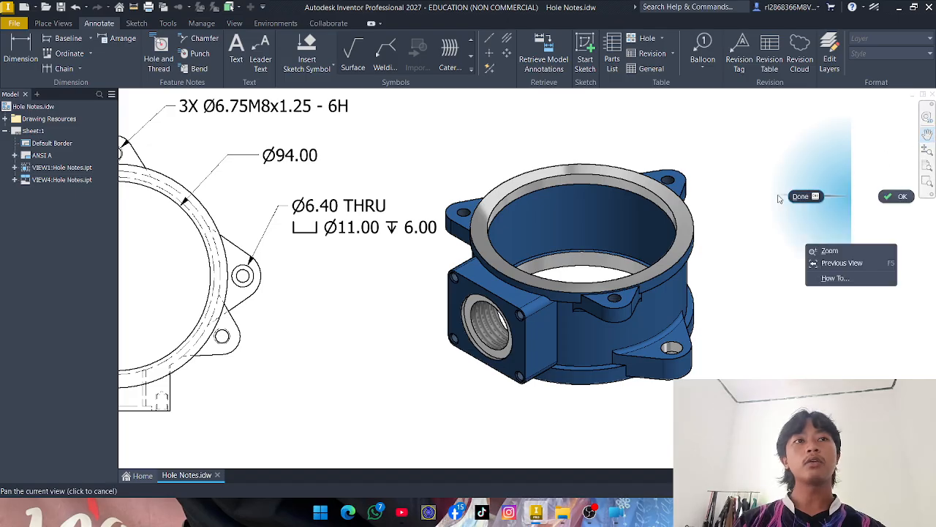
click(785, 198)
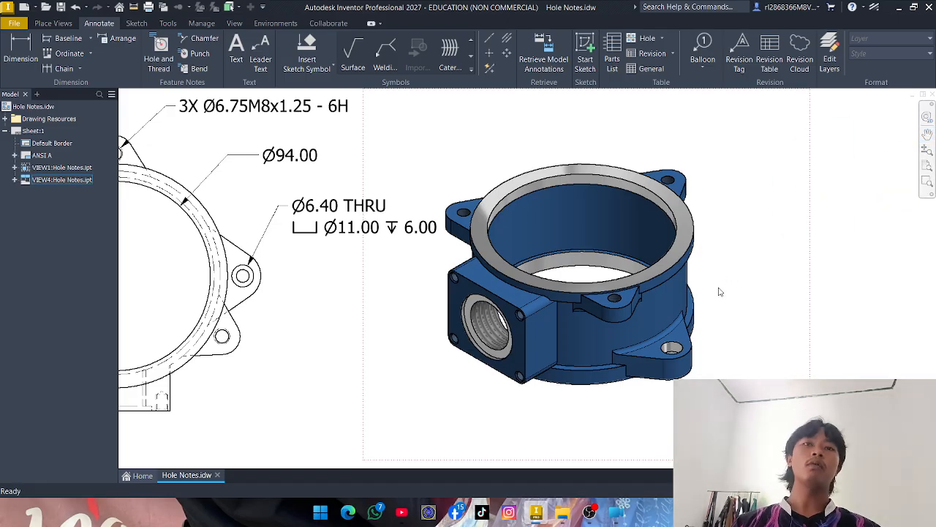
click(927, 134)
drag(861, 186, 832, 205)
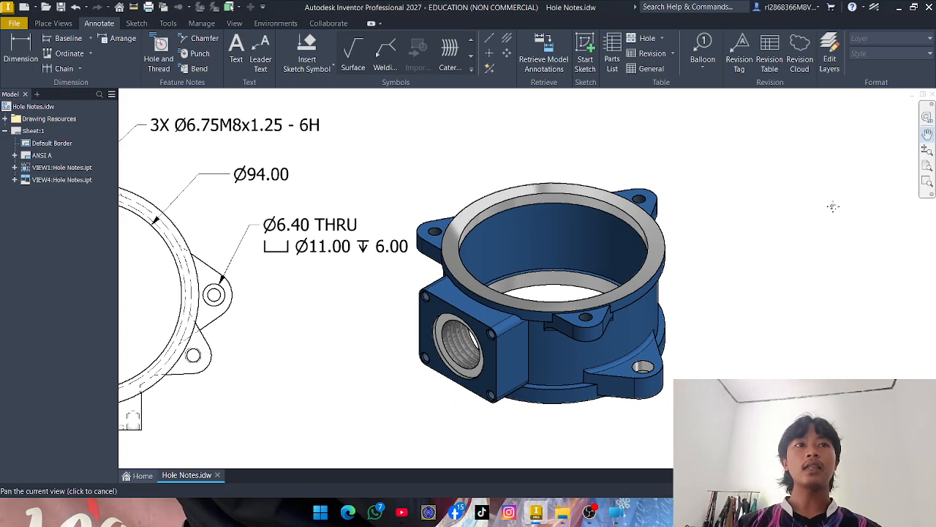
right_click(832, 205)
click(878, 205)
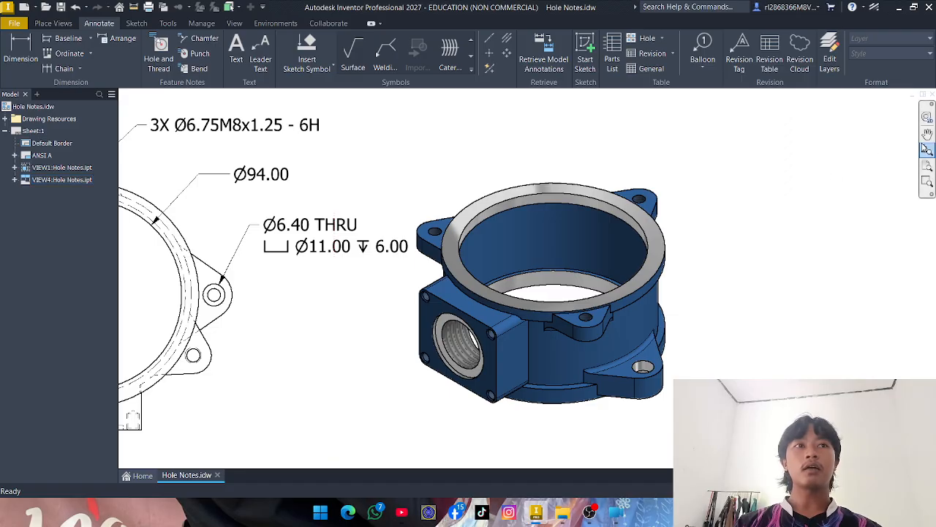
click(927, 149)
drag(805, 220, 780, 234)
right_click(780, 234)
click(821, 228)
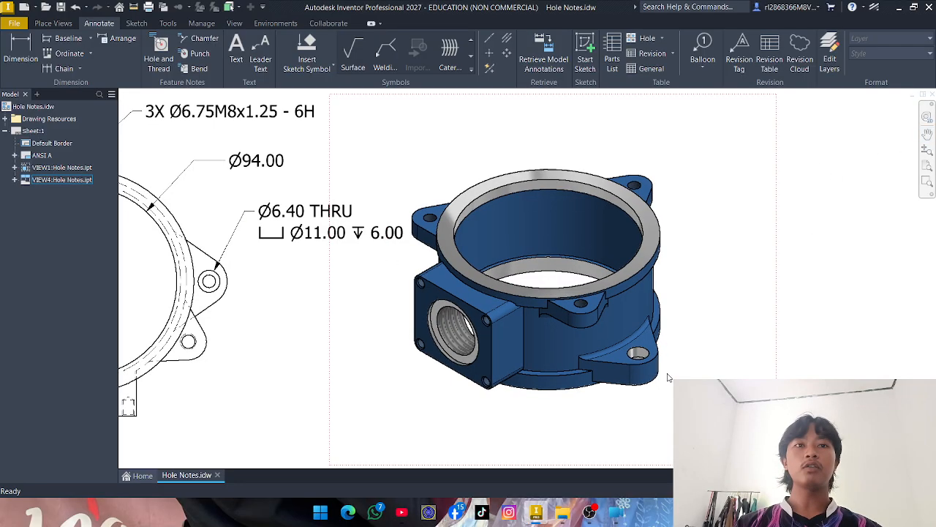
- Examine the shaded isometric view's lower lug hole and its recess up close
click(648, 302)
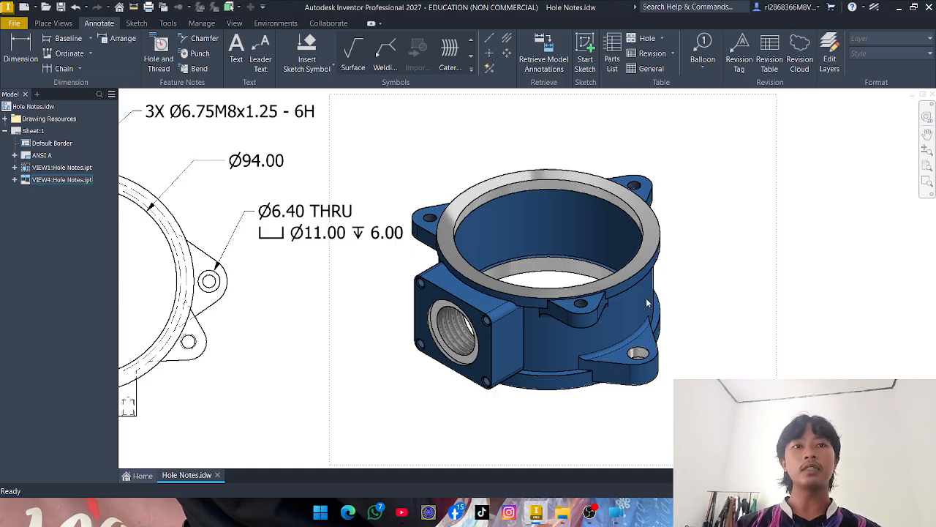
click(927, 134)
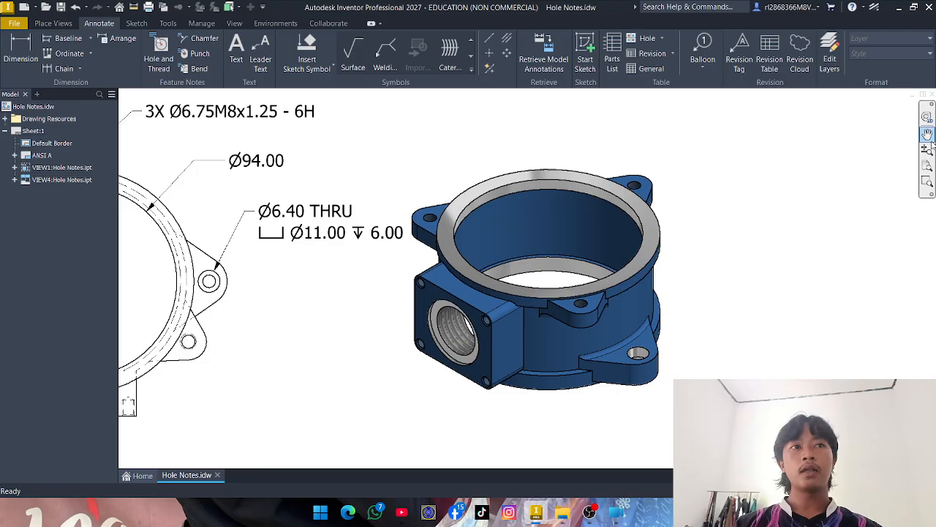
drag(801, 238, 799, 221)
right_click(799, 221)
click(846, 217)
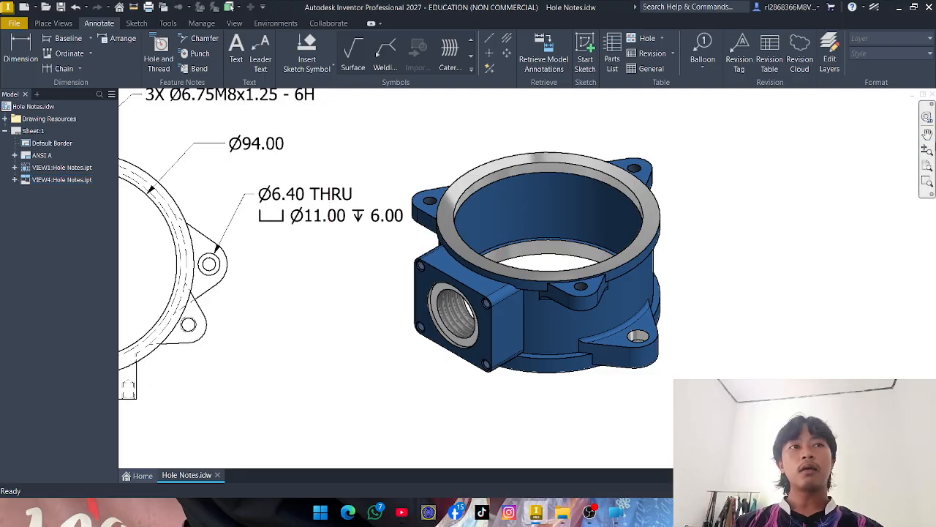
click(927, 134)
drag(800, 251, 817, 212)
scroll(722, 290, up, 4)
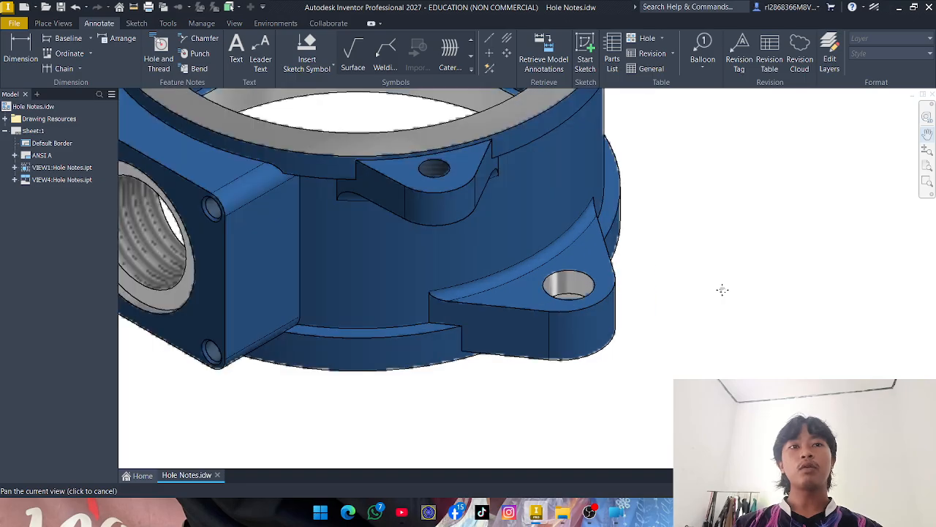
drag(722, 289, 760, 312)
right_click(760, 312)
click(785, 313)
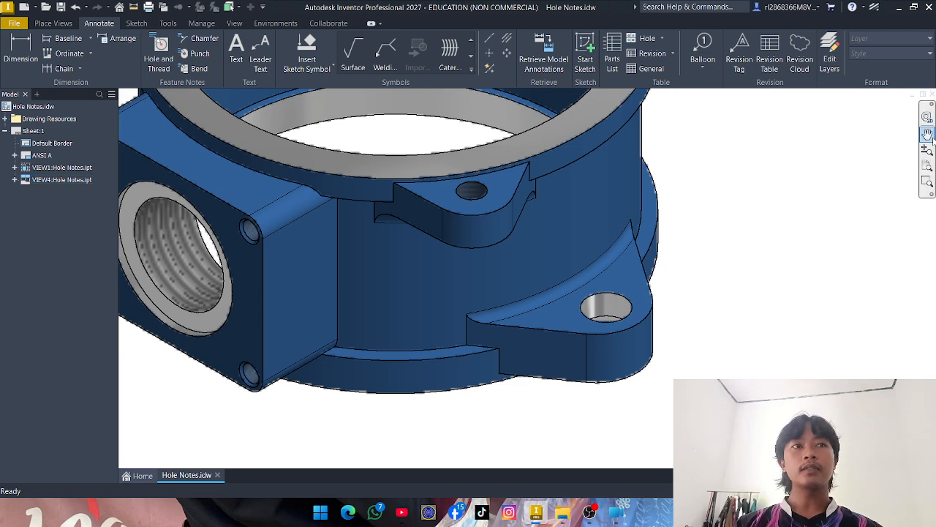
- Inspect the lower lug, upper lug and square port flange holes in the shaded isometric view
click(927, 134)
scroll(830, 265, down, 2)
right_click(824, 243)
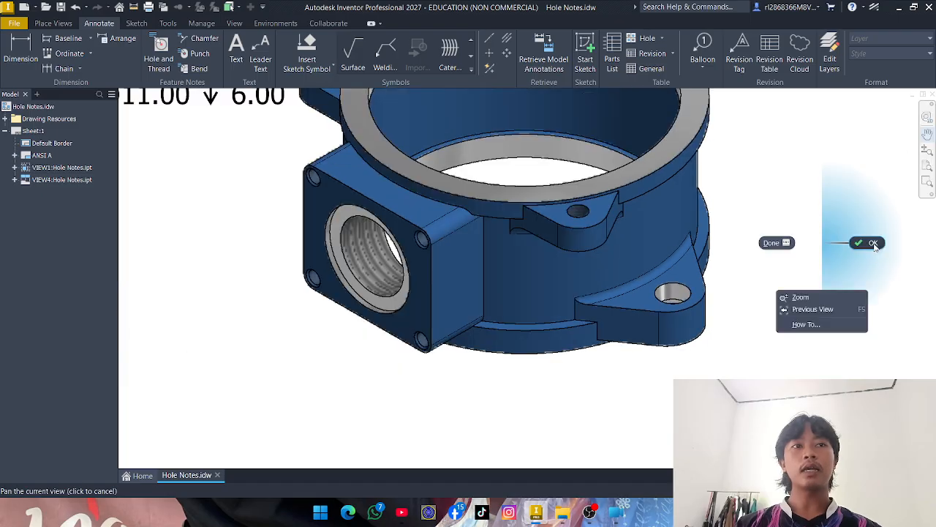
click(877, 243)
click(928, 134)
scroll(842, 199, up, 2)
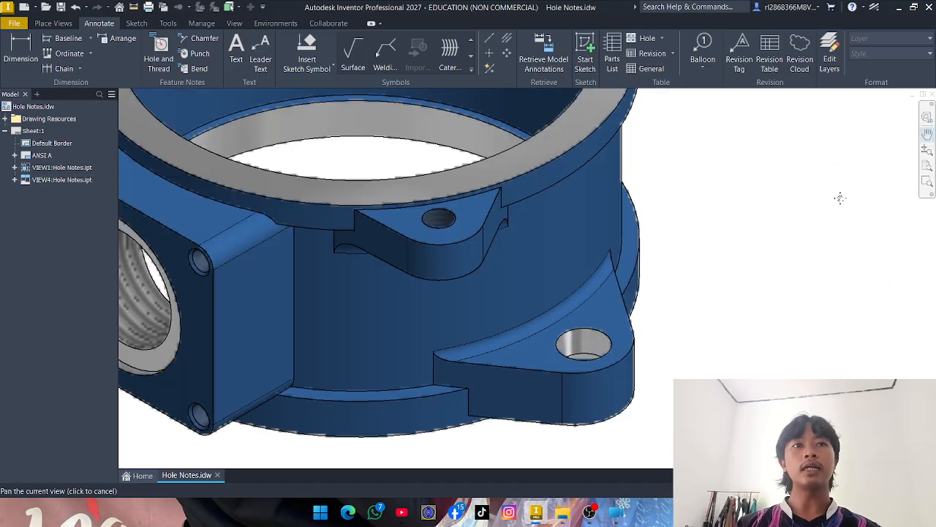
right_click(840, 198)
click(891, 198)
- Check the top view's counterbore note against the complete isometric view and its lug holes
scroll(773, 263, down, 3)
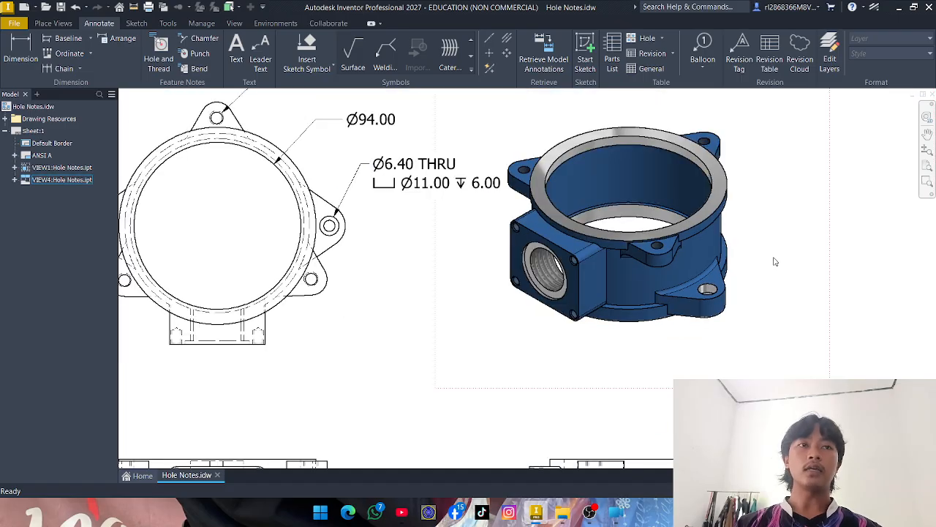
scroll(776, 261, up, 3)
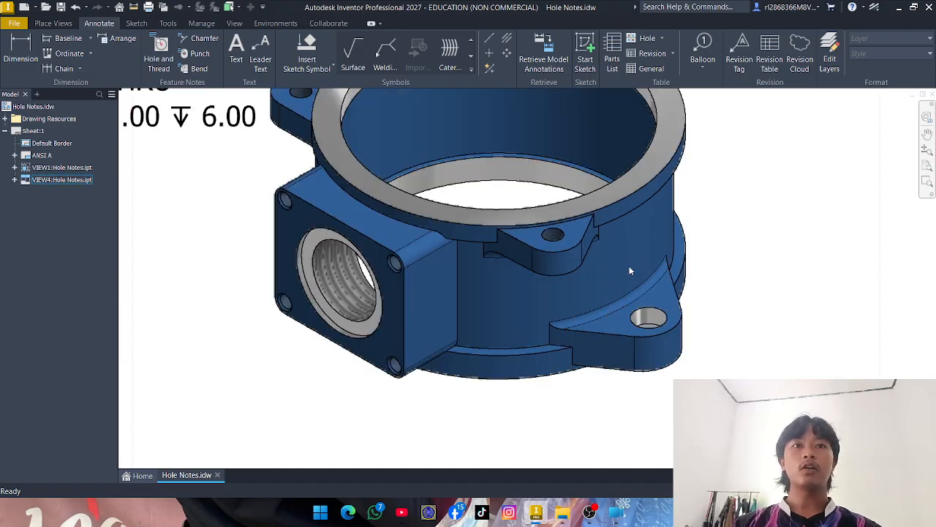
scroll(632, 271, down, 2)
click(928, 135)
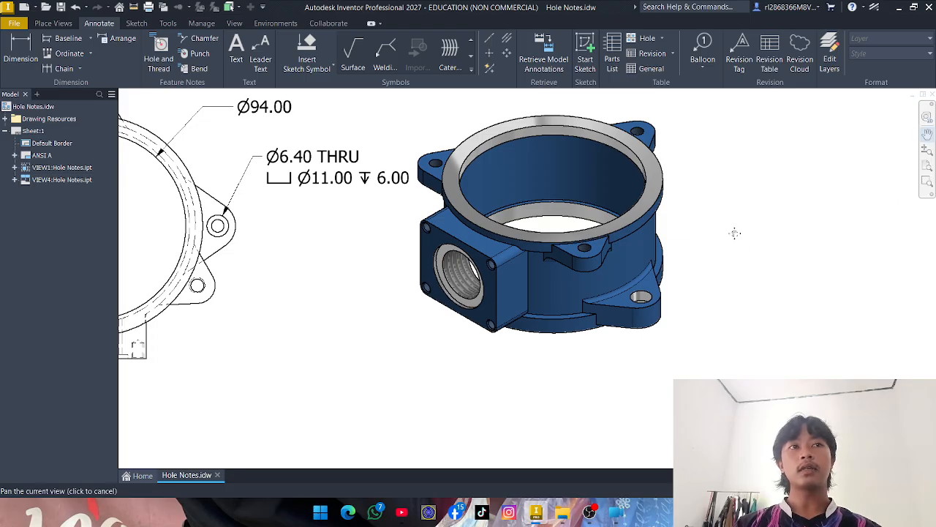
scroll(736, 232, up, 2)
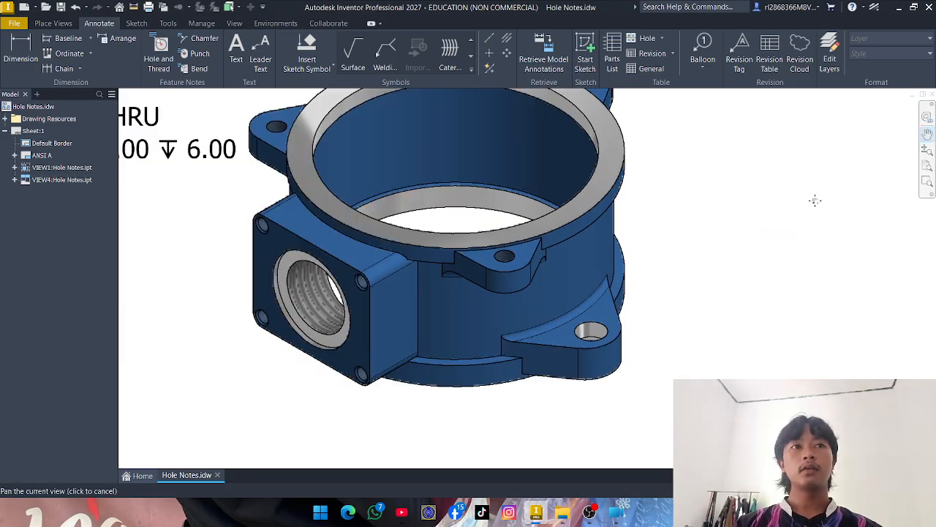
drag(815, 201, 852, 225)
right_click(853, 225)
click(895, 224)
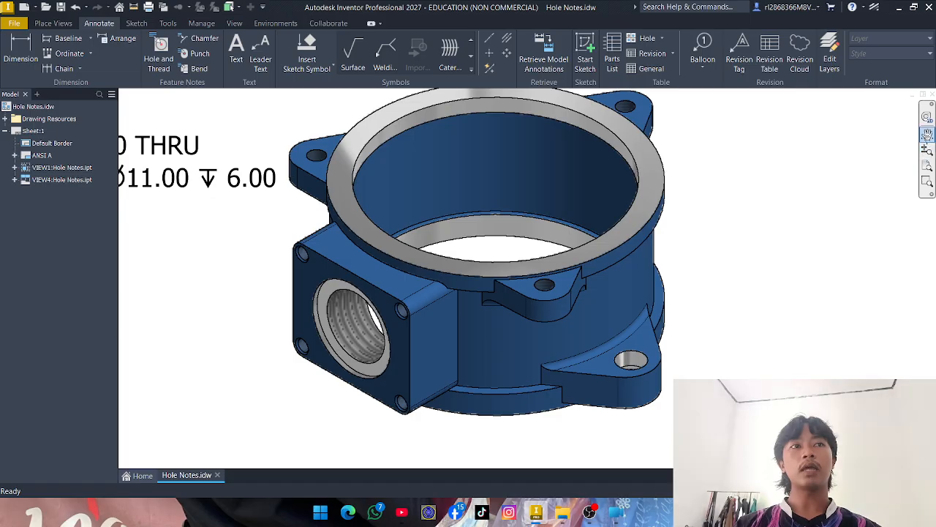
click(927, 134)
right_click(834, 242)
click(783, 241)
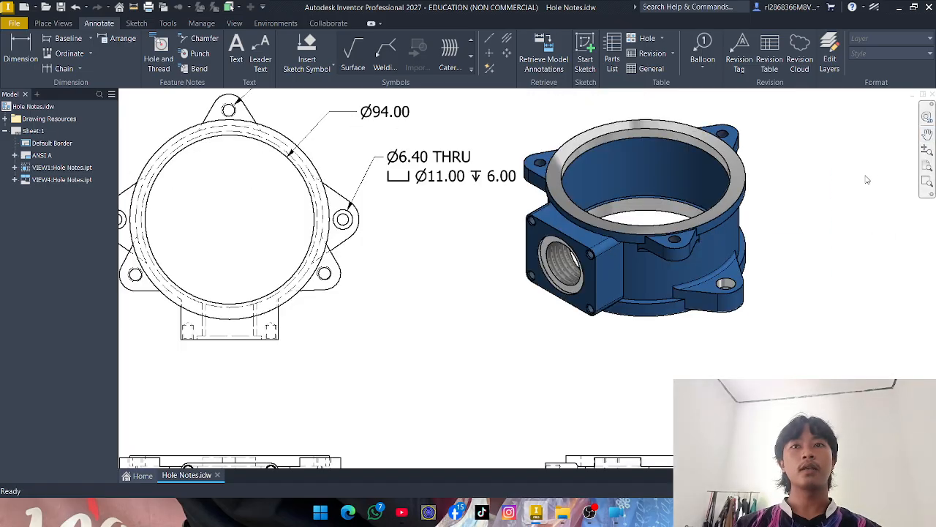
scroll(662, 184, up, 5)
scroll(608, 267, down, 2)
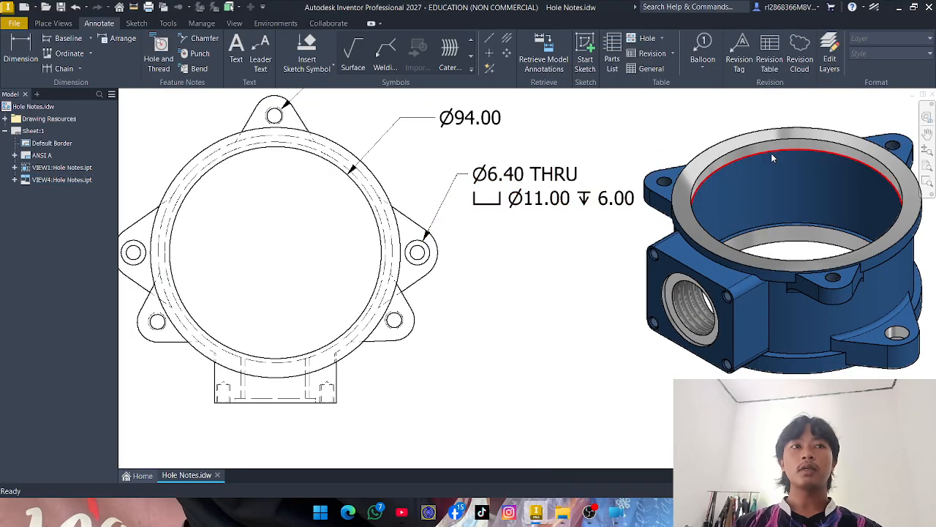
- Look over the front view's countersunk thread note and the unannotated side view beneath the isometric view
click(928, 135)
scroll(763, 330, down, 2)
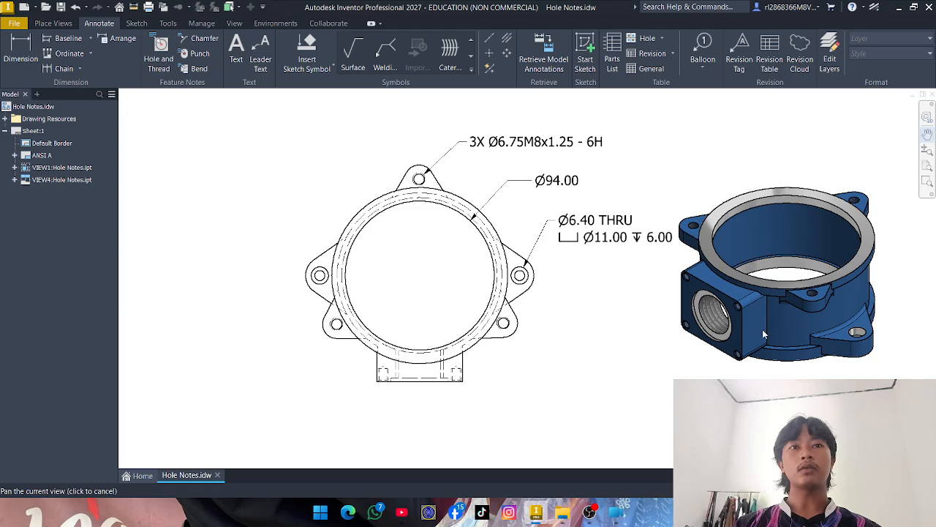
mouse_move(775, 309)
mouse_down()
mouse_move(776, 242)
mouse_move(689, 127)
mouse_up()
scroll(607, 306, up, 2)
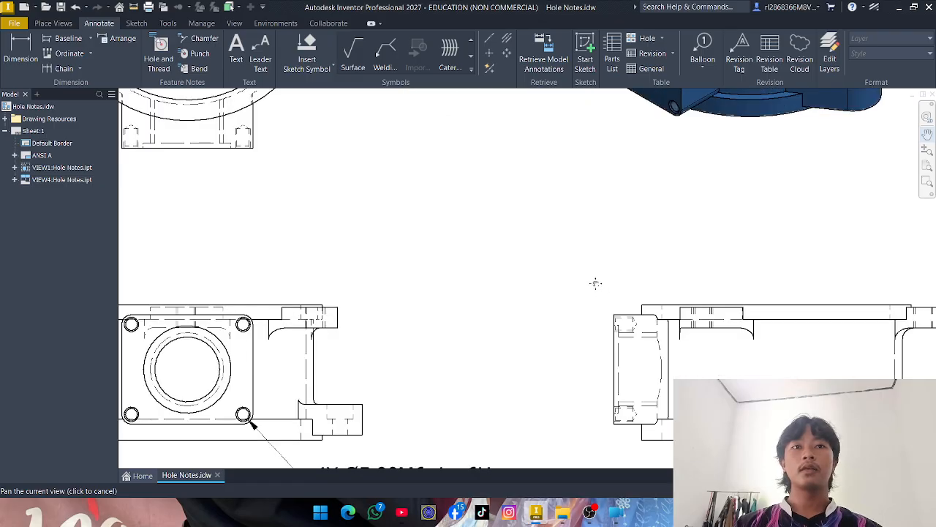
drag(596, 282, 564, 157)
right_click(564, 156)
click(641, 156)
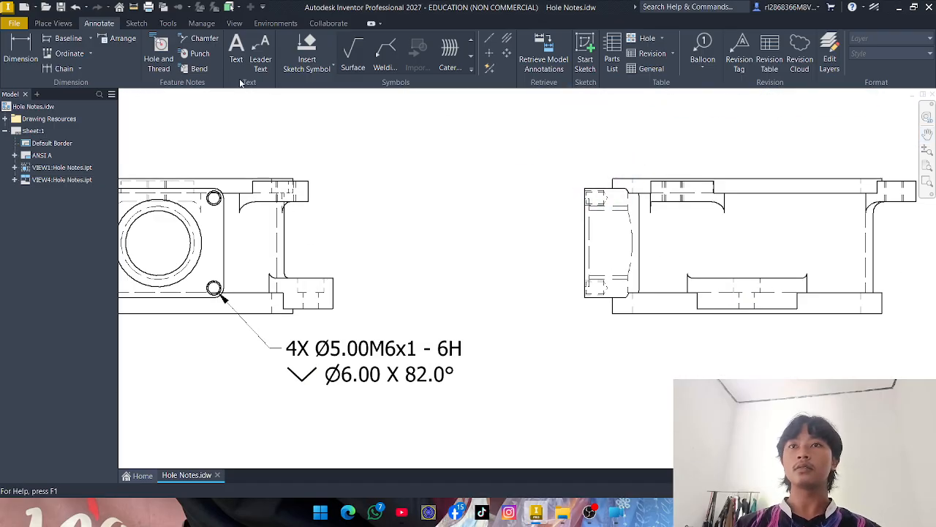
- Start a Hole and Thread note and survey the front view, side view and whole sheet for features to annotate
click(160, 53)
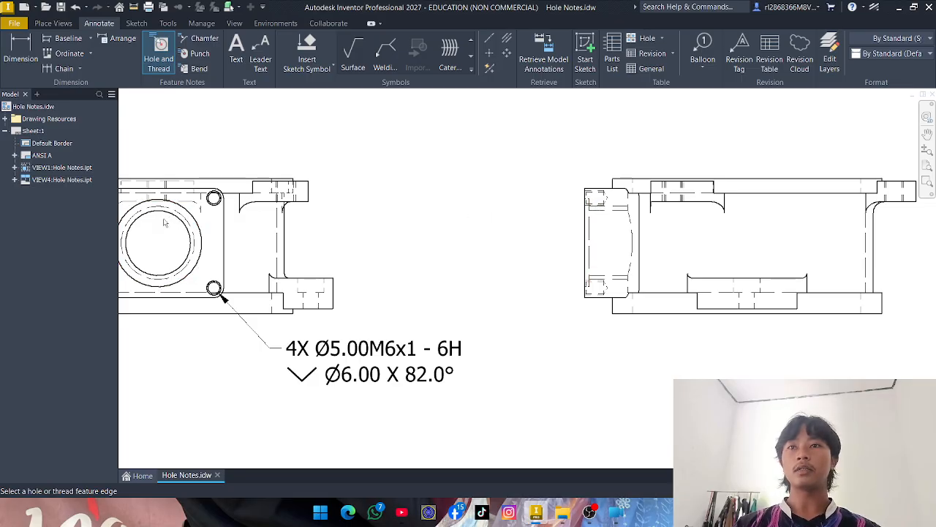
scroll(166, 218, down, 5)
scroll(406, 293, up, 3)
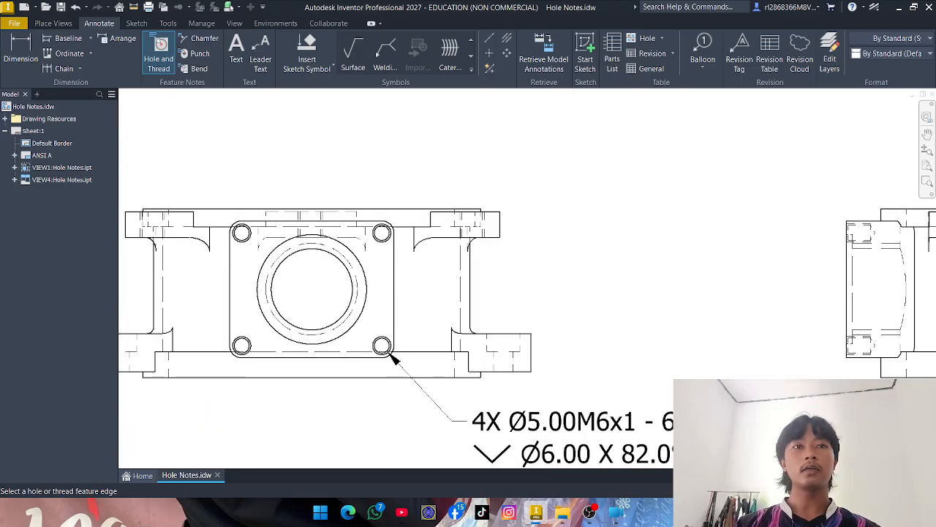
click(927, 134)
drag(863, 246, 699, 208)
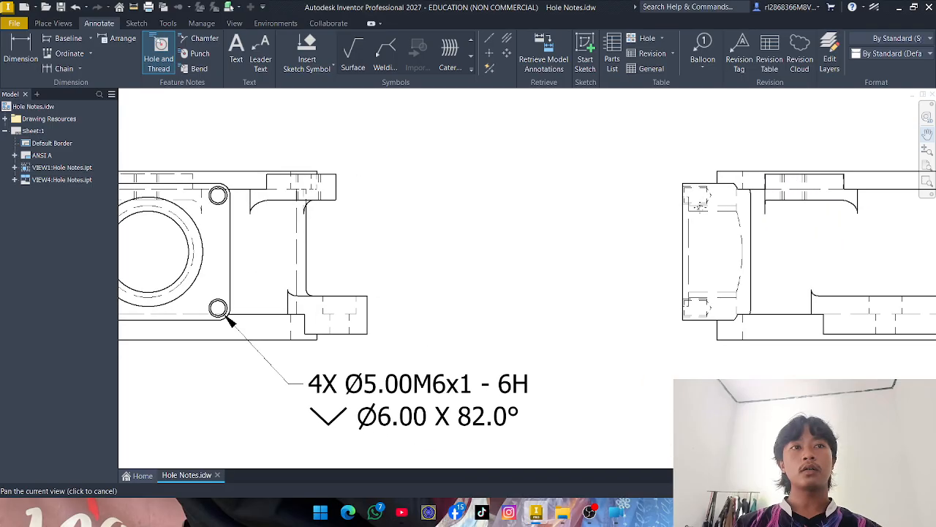
right_click(699, 205)
click(729, 205)
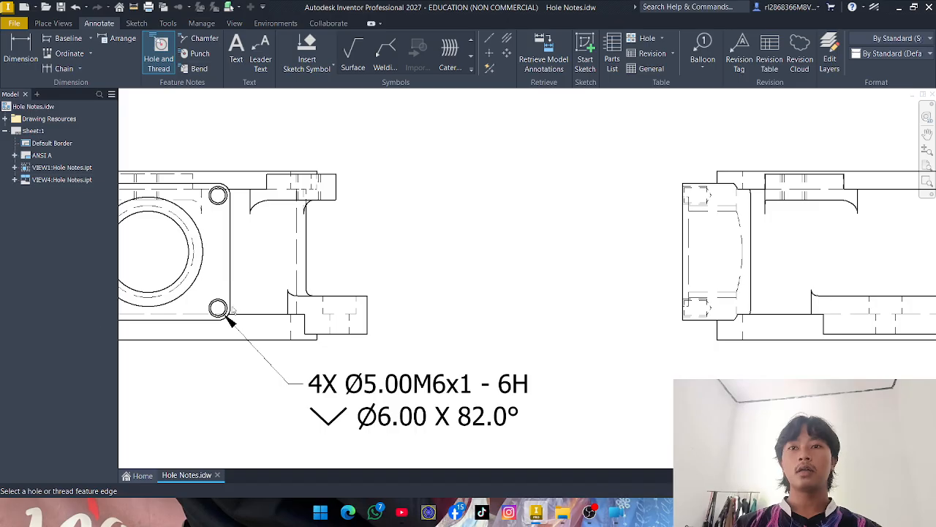
scroll(349, 261, up, 6)
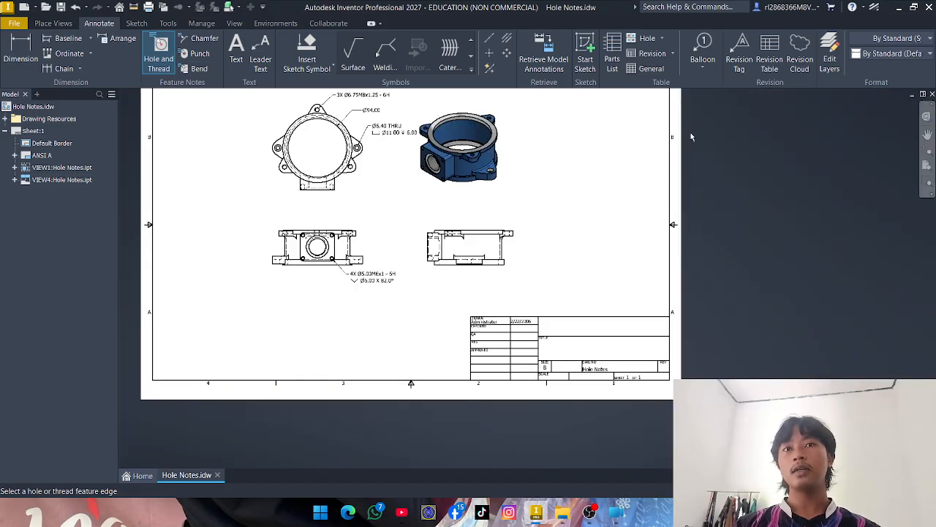
click(927, 134)
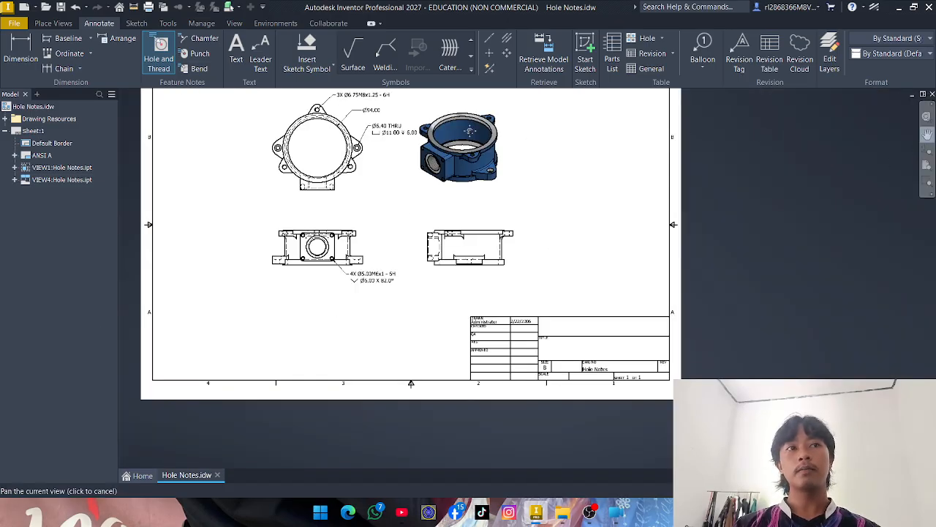
drag(388, 162, 513, 243)
scroll(513, 243, down, 2)
right_click(497, 254)
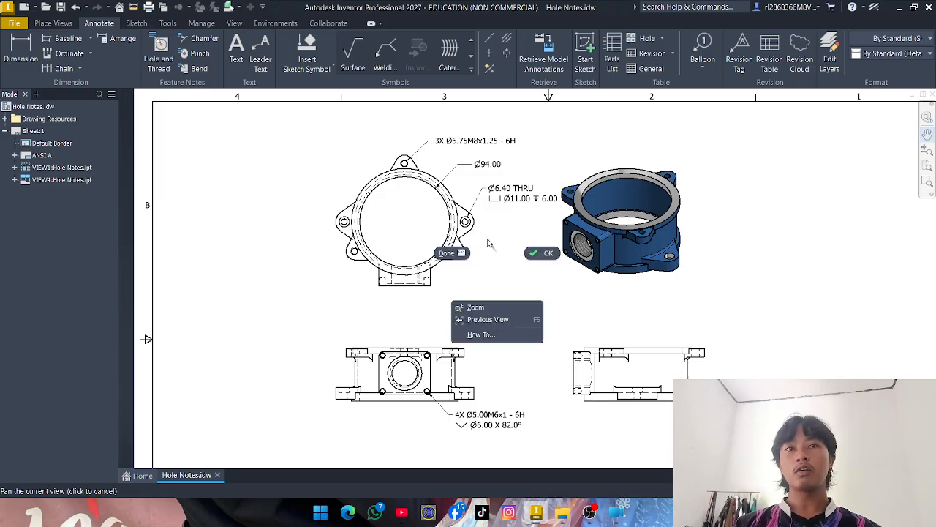
click(517, 208)
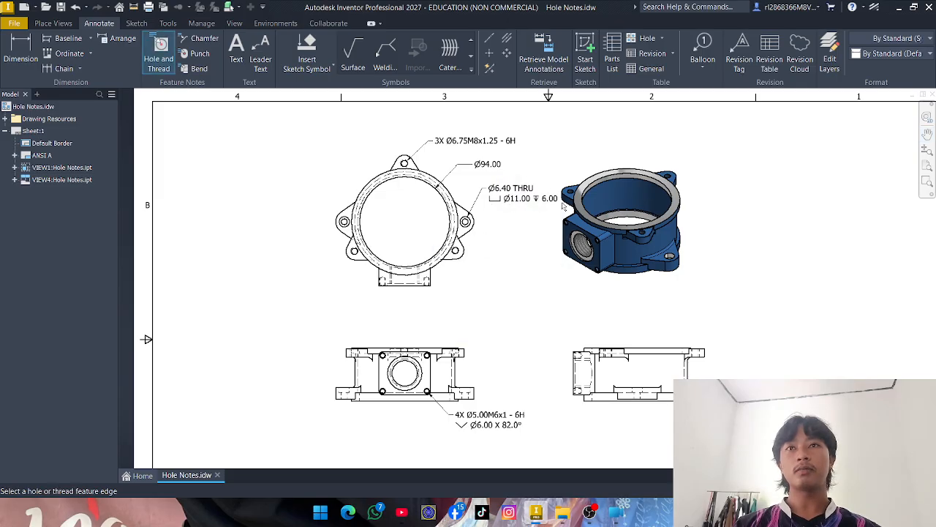
- Add a thread note across the port's two hidden thread edges in the side view, placed outside the port face
scroll(585, 367, down, 6)
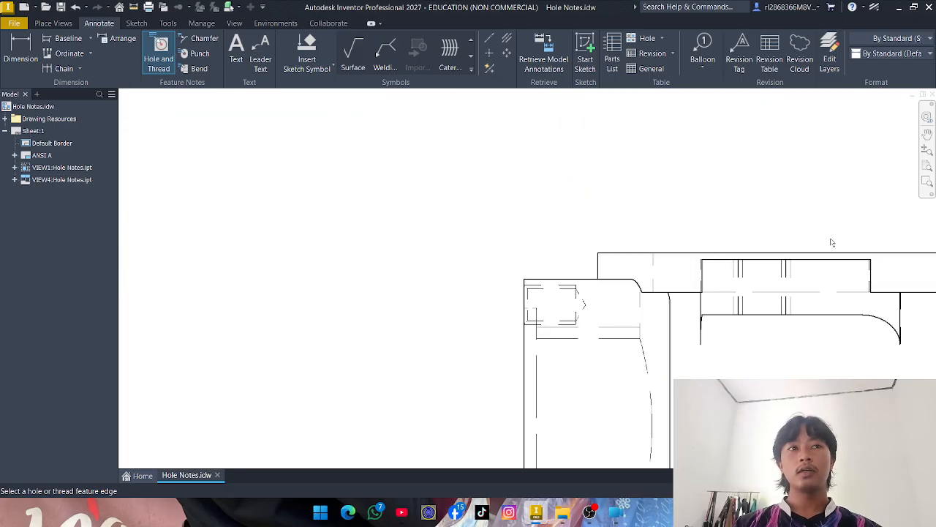
click(927, 135)
scroll(741, 202, up, 3)
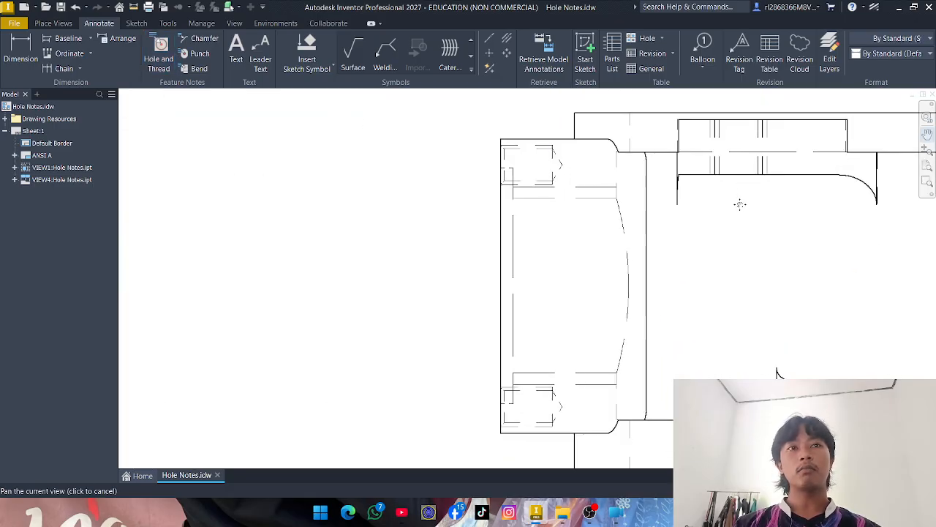
scroll(742, 203, up, 2)
right_click(746, 201)
click(775, 202)
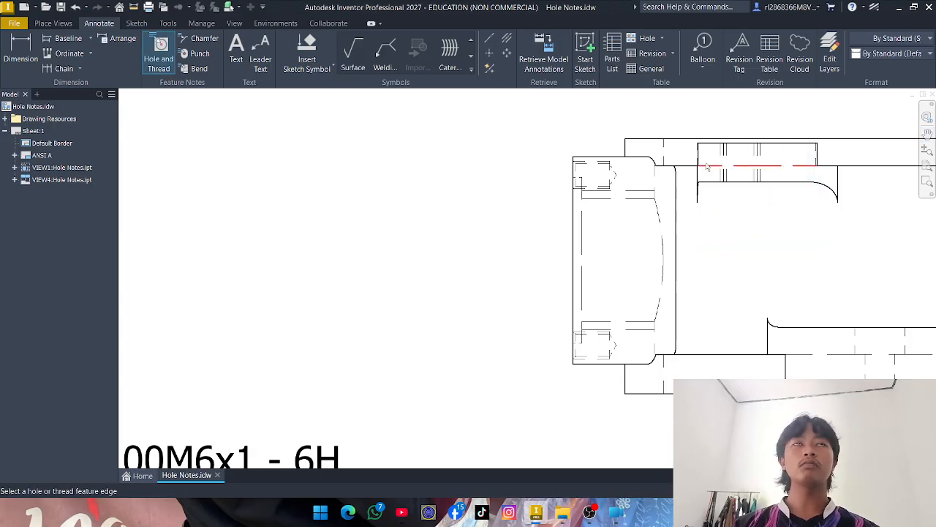
click(643, 208)
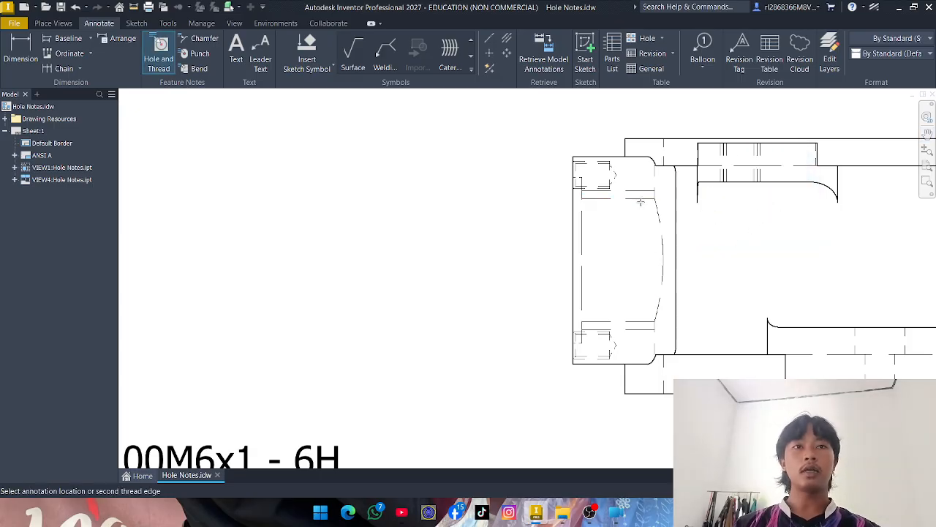
click(620, 319)
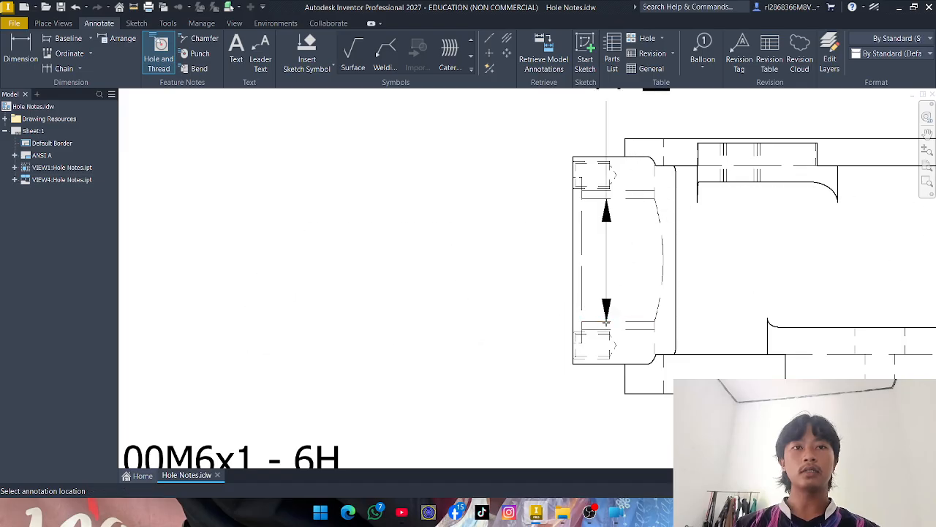
click(454, 282)
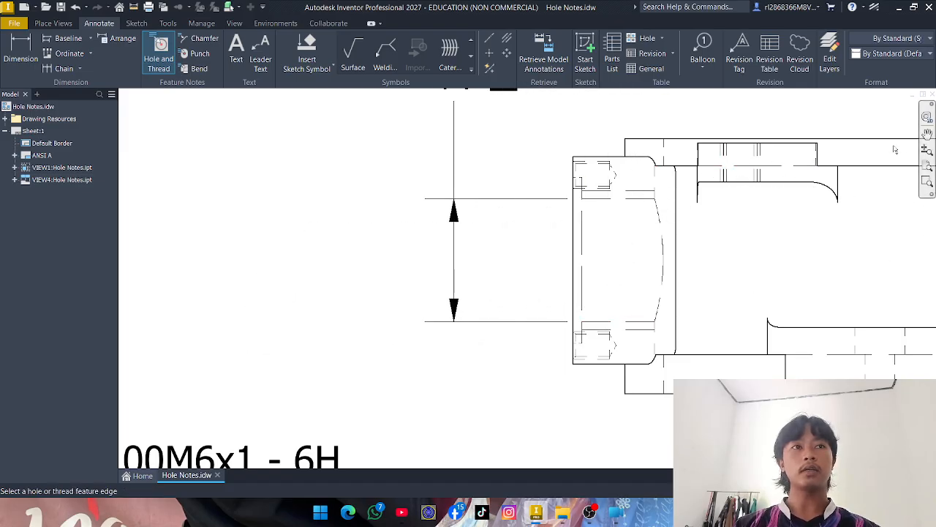
- Finish the note command and reposition the side view's port thread note so its text reads horizontally above the dimension line
click(927, 133)
drag(860, 189, 827, 306)
scroll(827, 306, up, 3)
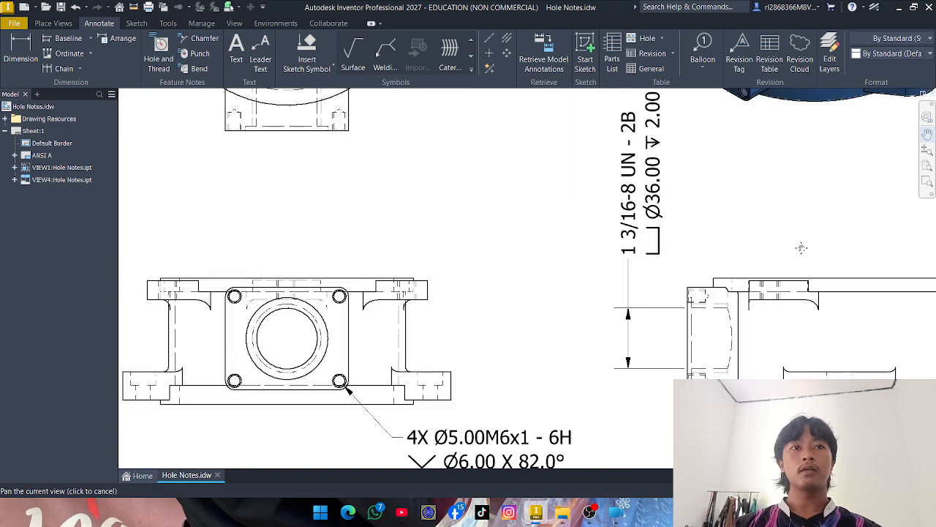
drag(789, 207, 767, 235)
right_click(755, 236)
click(806, 237)
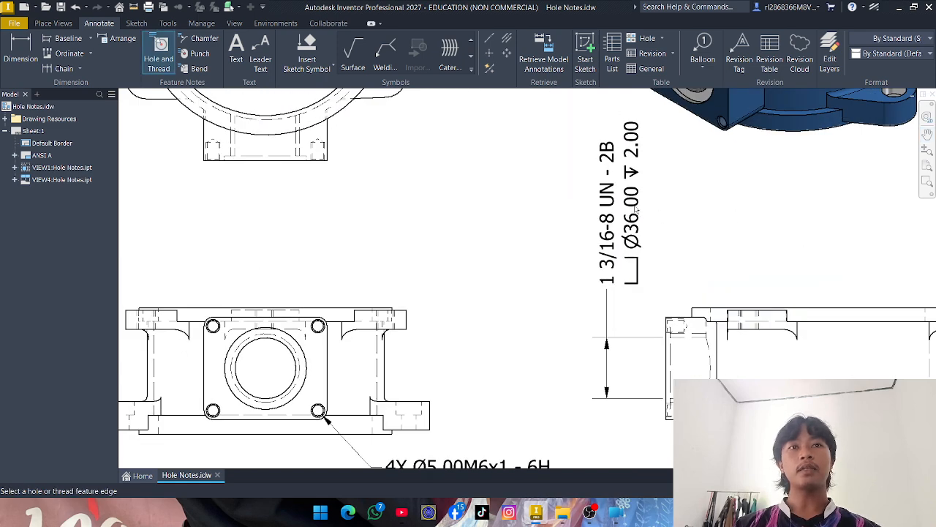
right_click(545, 194)
click(591, 187)
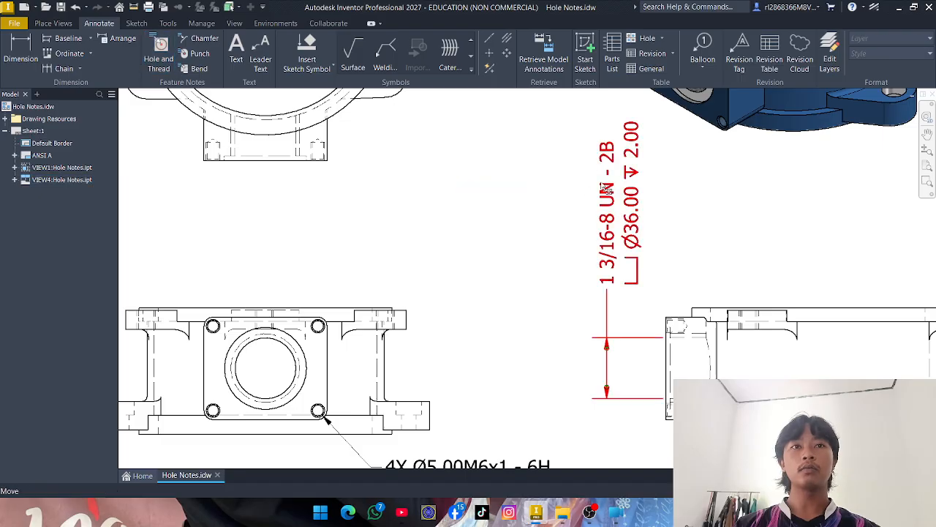
drag(630, 189, 594, 253)
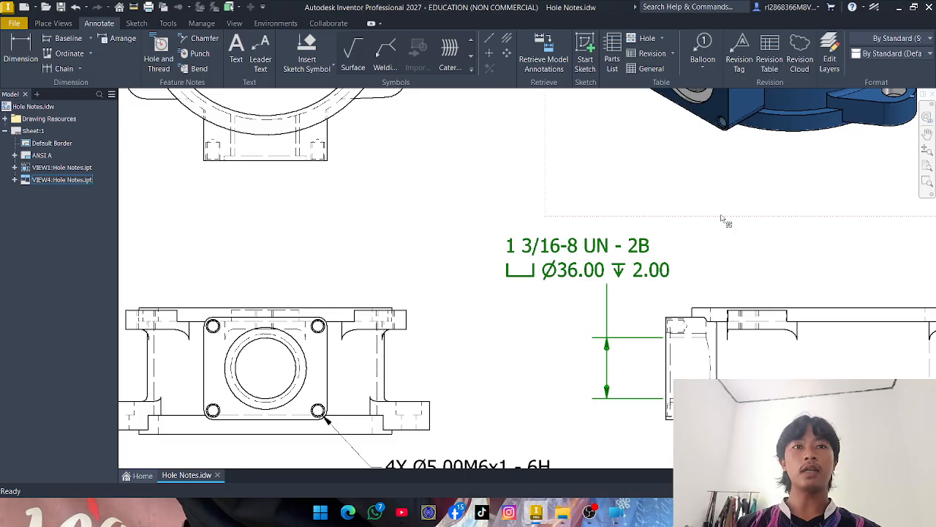
- Examine the side view's port thread note against the port circles in the front view
right_click(721, 261)
key(Escape)
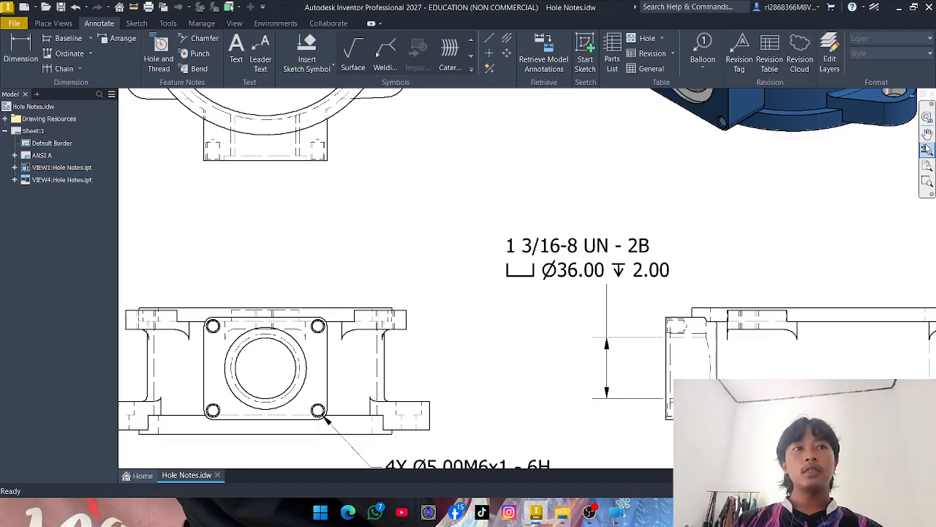
click(926, 133)
right_click(809, 236)
click(764, 234)
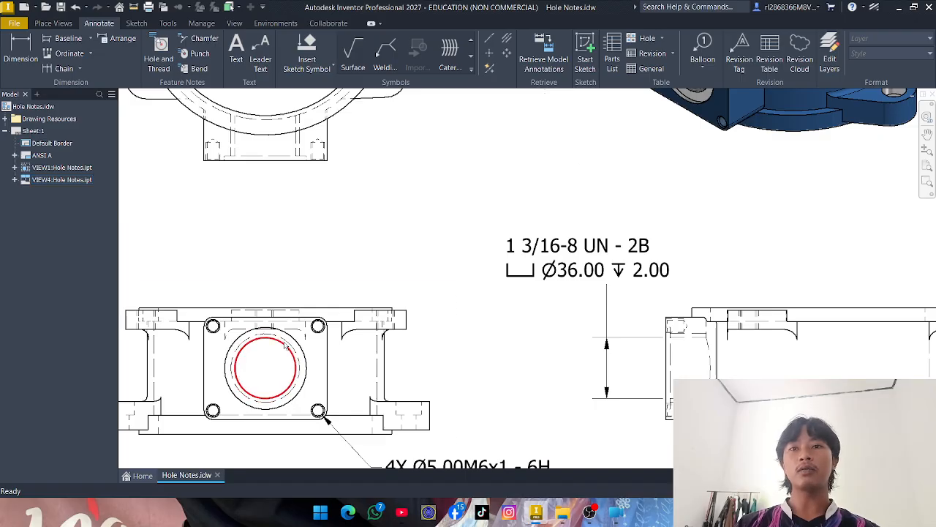
click(285, 357)
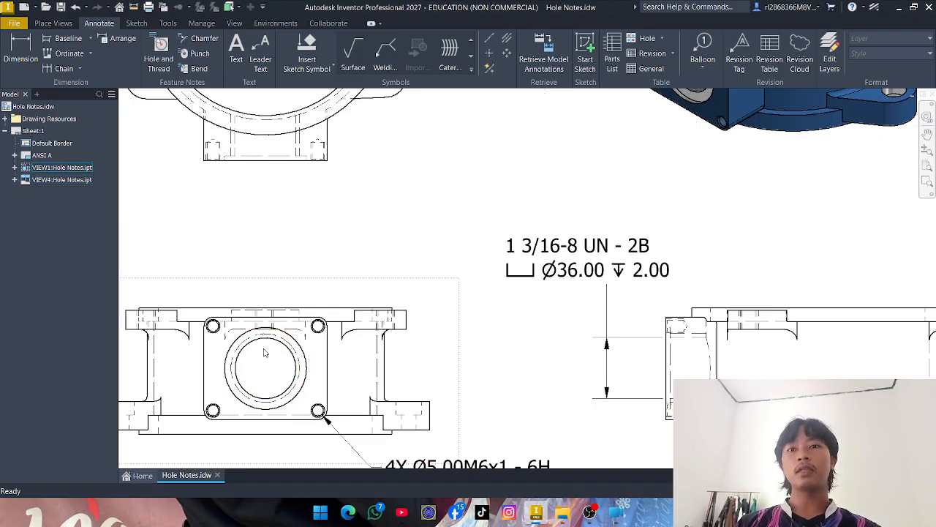
click(565, 213)
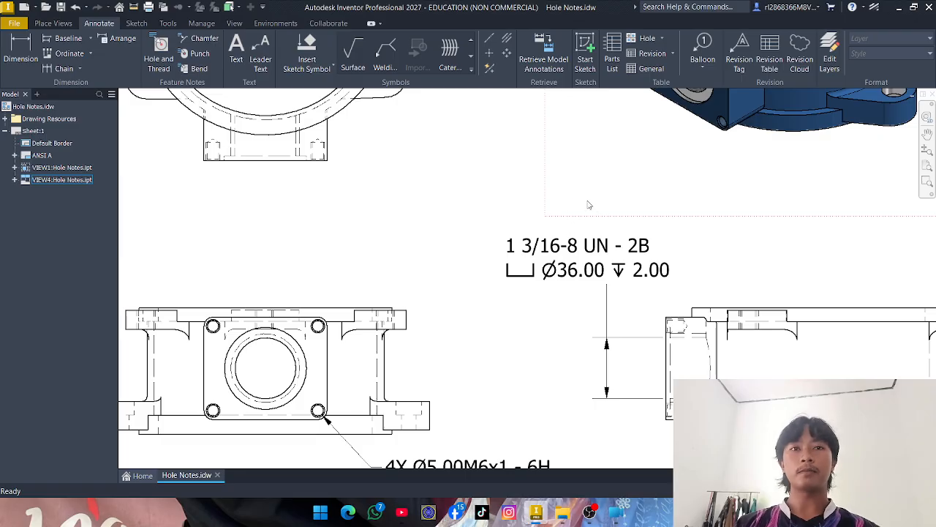
scroll(593, 256, down, 3)
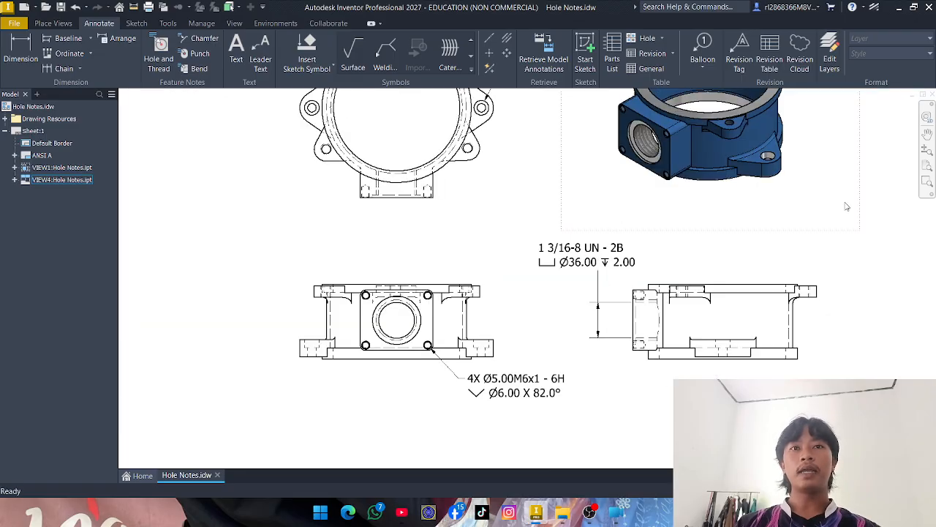
- Review the thread, bore and counterbore notes attached to the top view
click(927, 134)
drag(647, 217, 646, 315)
drag(499, 90, 503, 139)
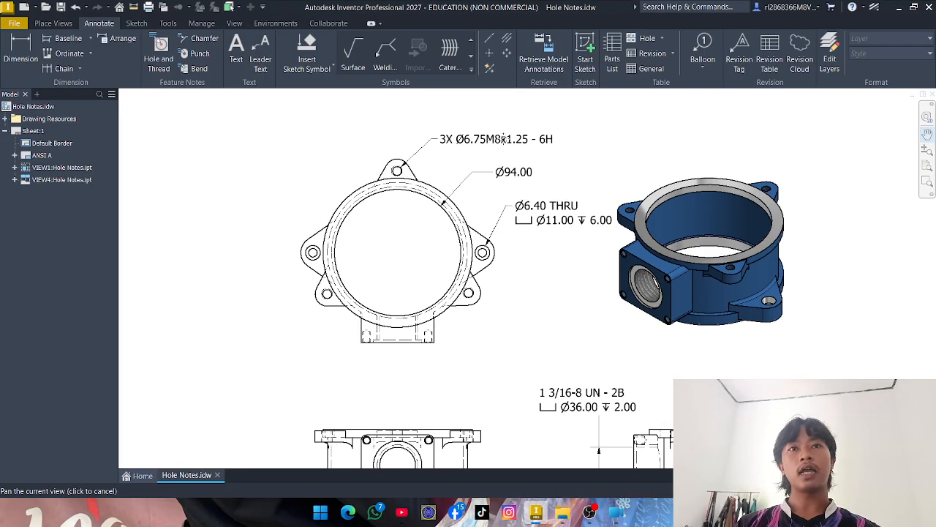
scroll(518, 138, up, 2)
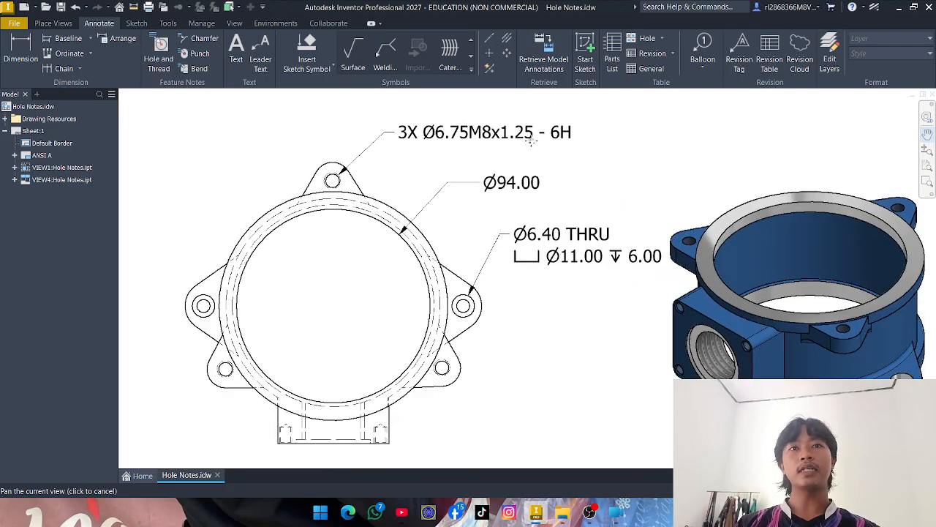
right_drag(528, 154, 552, 161)
click(574, 153)
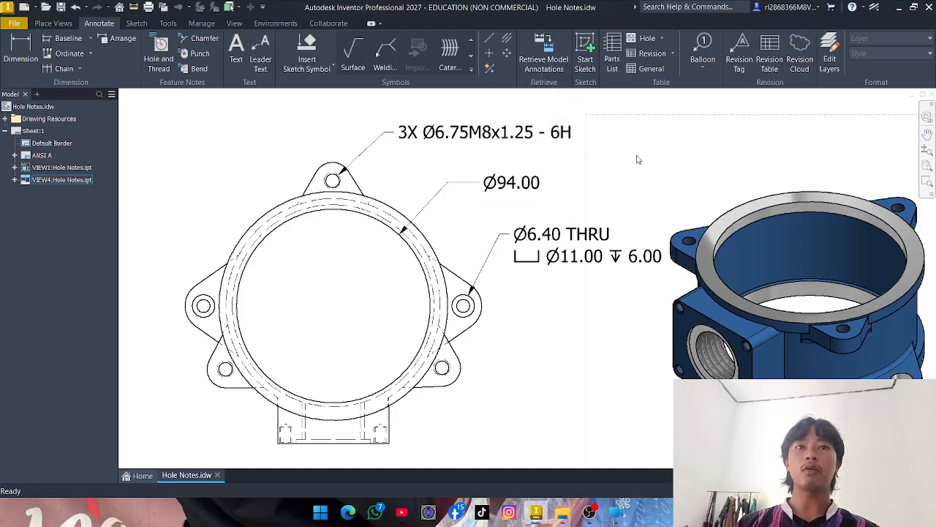
- Inspect the thread designation and counterbore line of the side view's port note alongside the port in the isometric view
click(928, 135)
drag(823, 288, 763, 107)
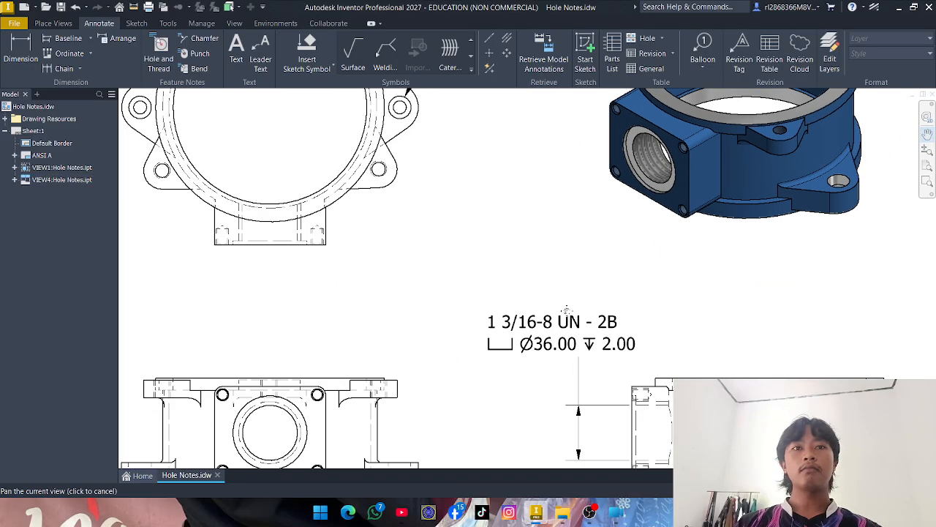
scroll(552, 303, up, 2)
right_click(606, 278)
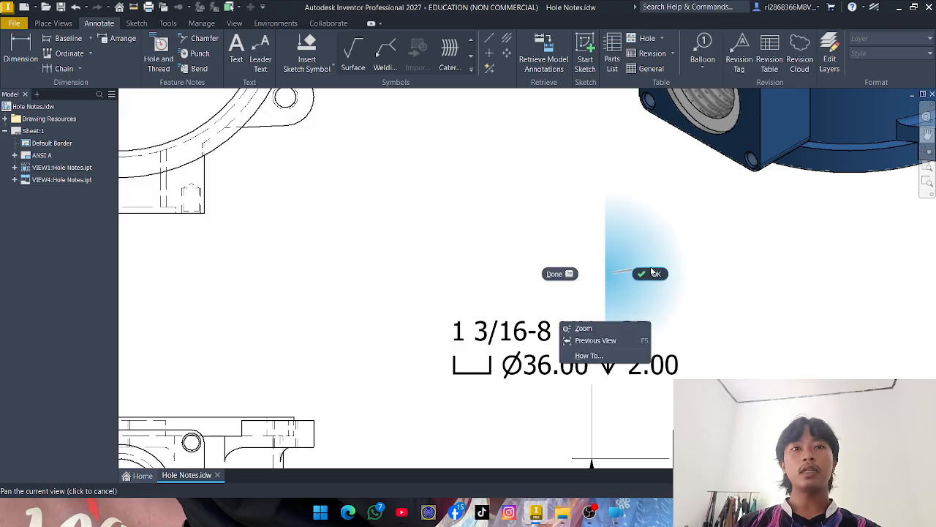
click(653, 272)
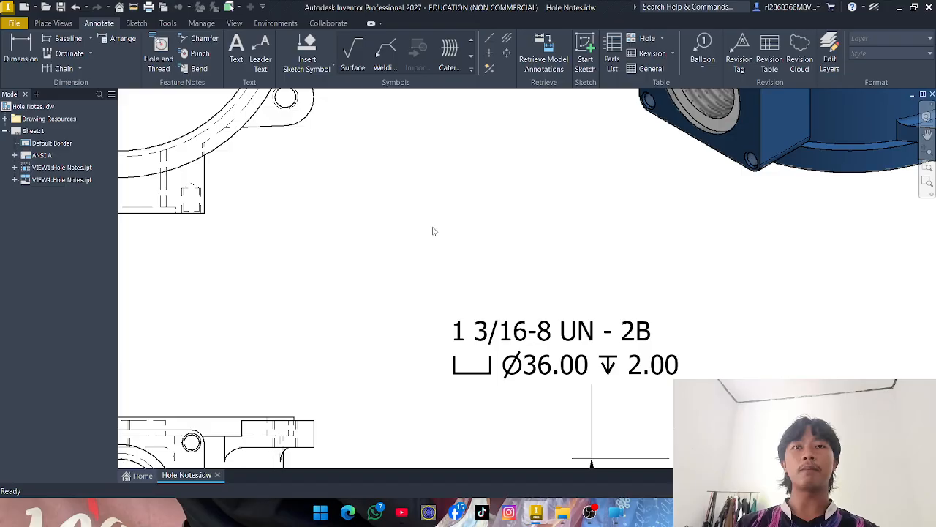
scroll(609, 274, down, 2)
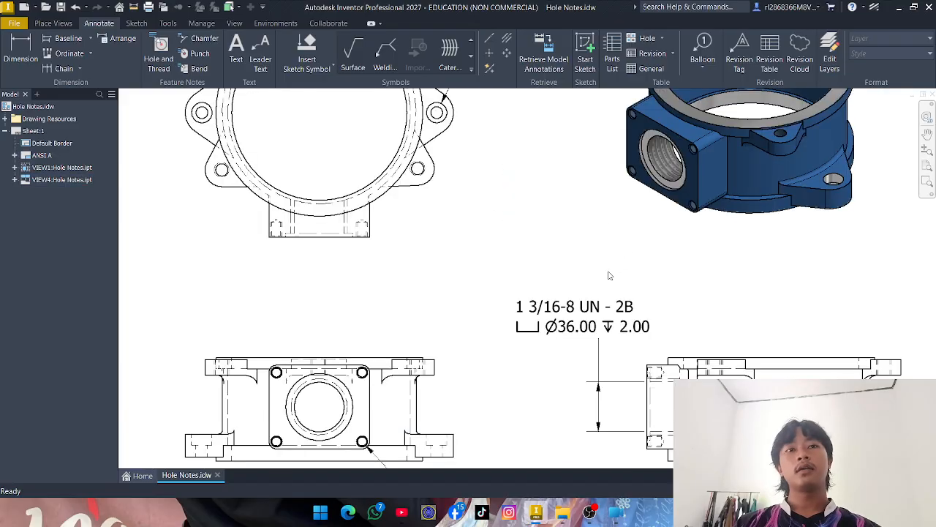
scroll(609, 276, up, 3)
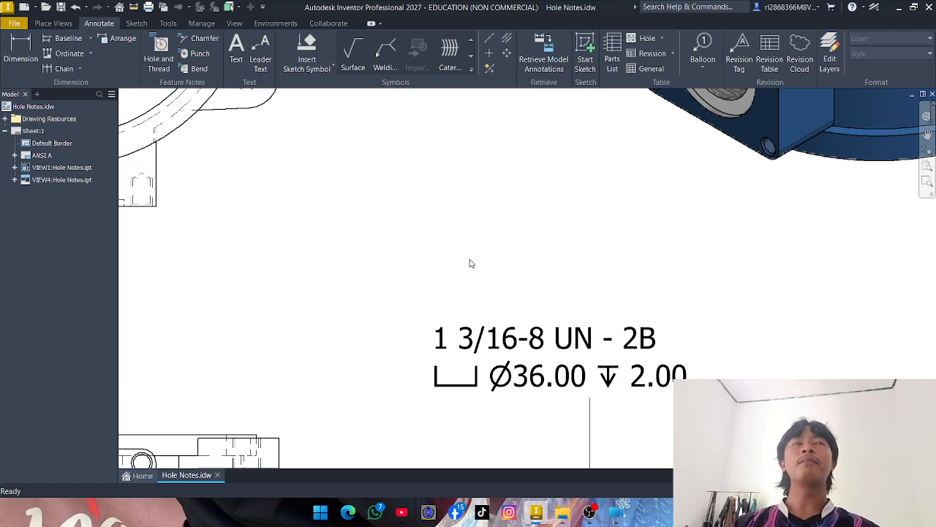
scroll(469, 265, down, 3)
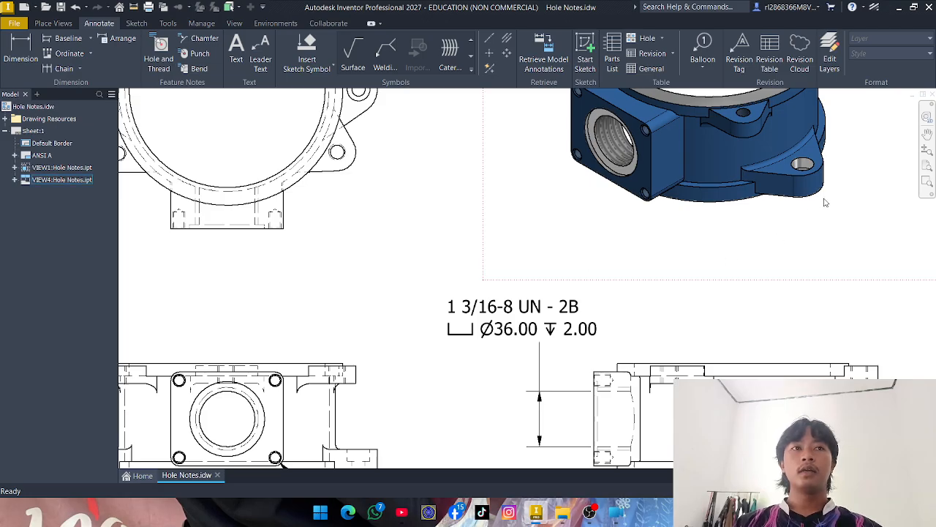
click(928, 133)
drag(779, 237, 829, 287)
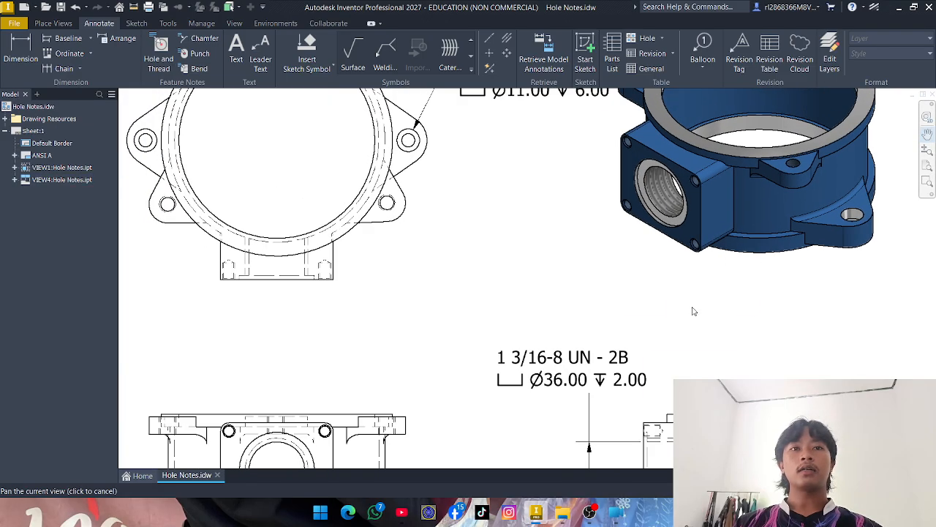
click(928, 133)
drag(517, 361, 580, 281)
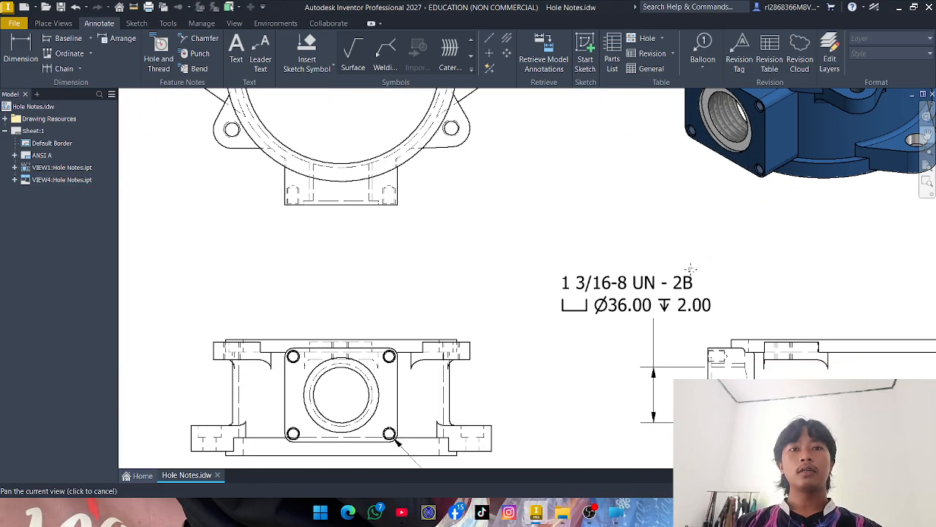
scroll(579, 281, up, 2)
right_click(622, 217)
click(666, 217)
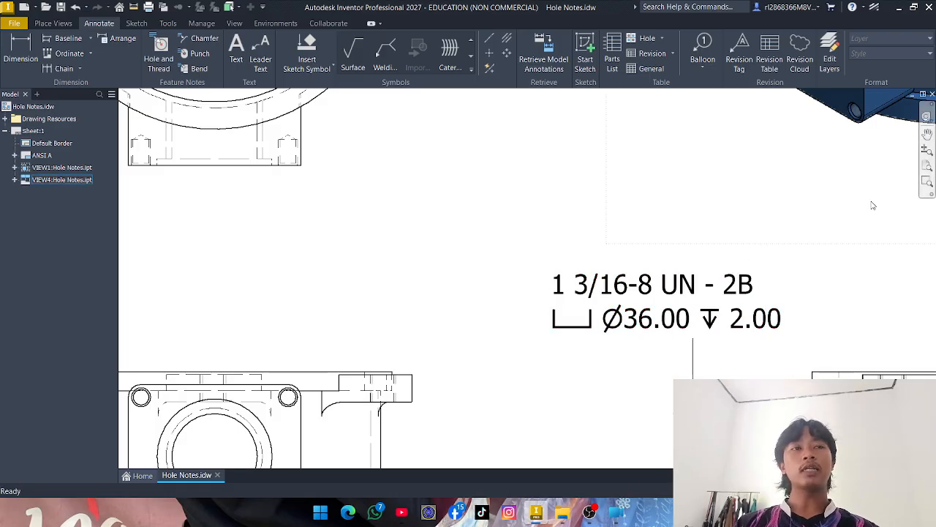
click(927, 134)
drag(855, 278, 761, 267)
scroll(761, 267, down, 2)
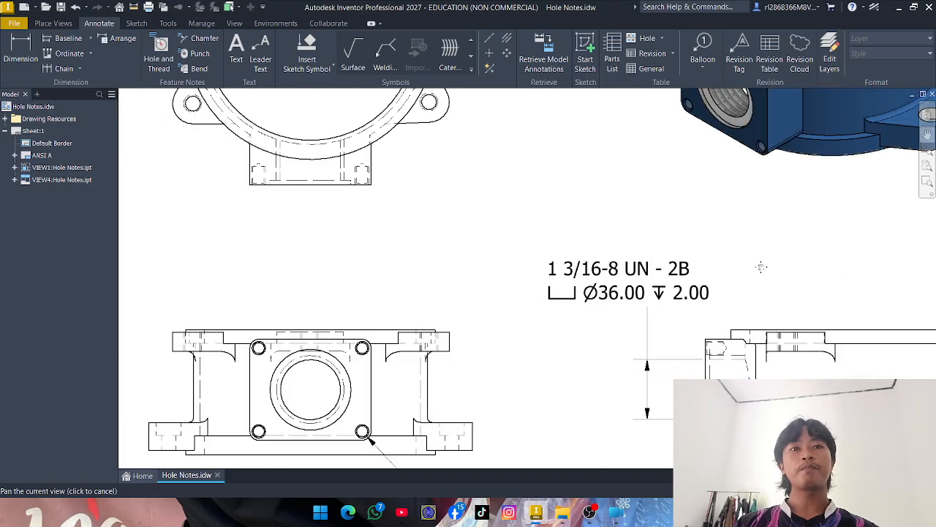
right_click(760, 267)
click(804, 267)
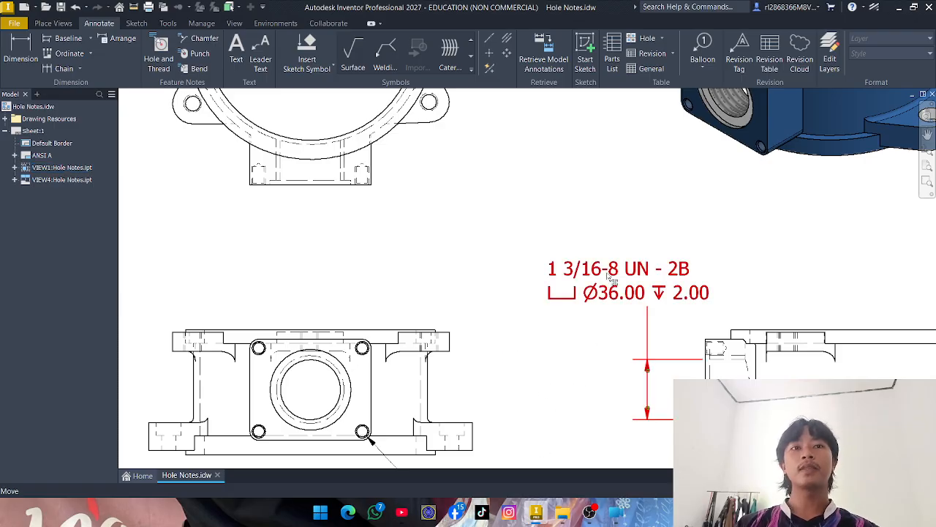
click(928, 136)
drag(835, 308, 838, 271)
right_click(838, 272)
click(883, 269)
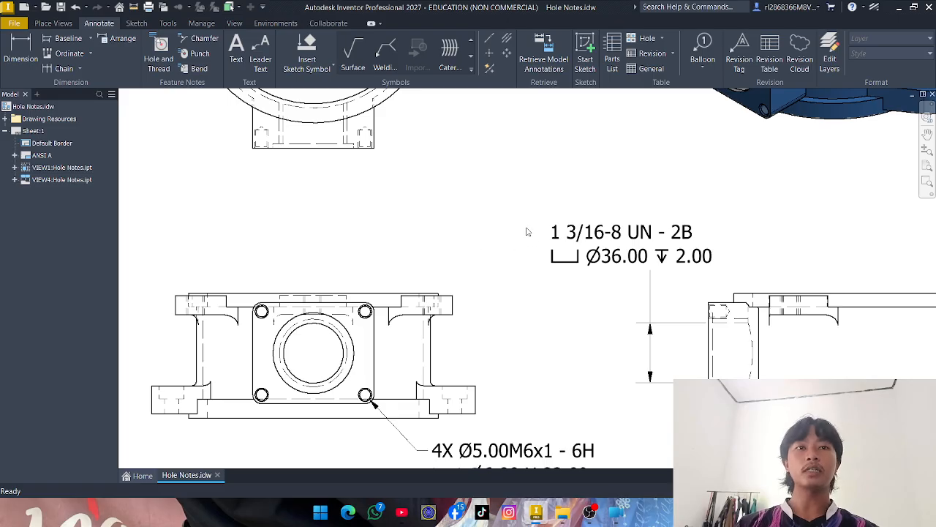
click(927, 134)
drag(821, 228, 703, 263)
right_click(703, 263)
click(747, 265)
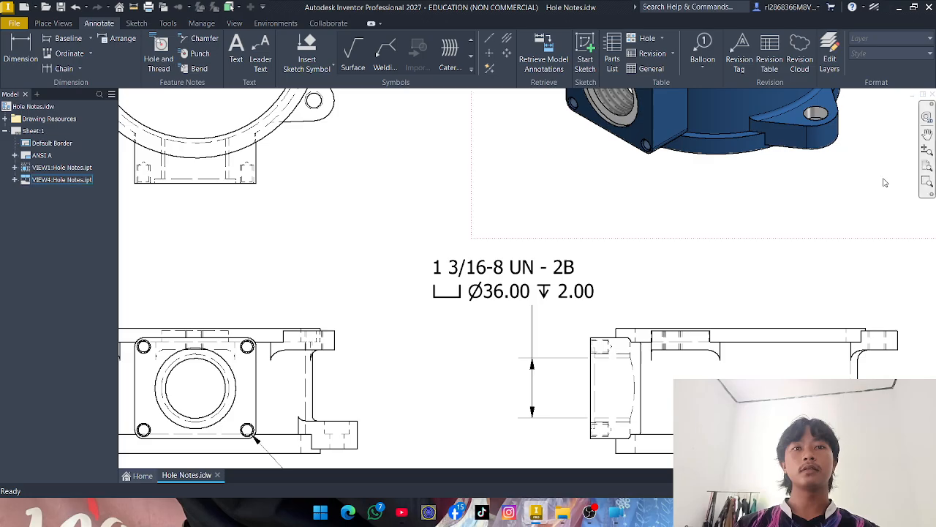
click(928, 134)
drag(786, 227, 818, 213)
right_click(785, 242)
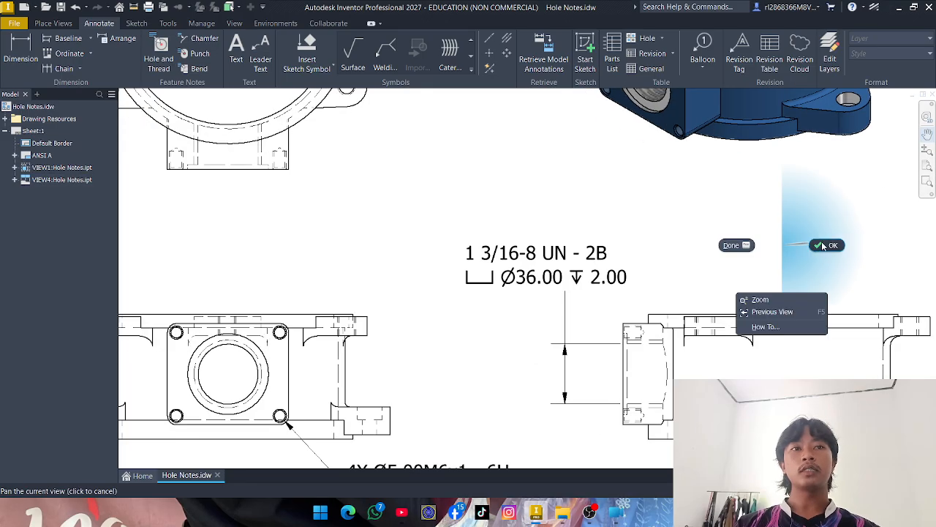
click(827, 244)
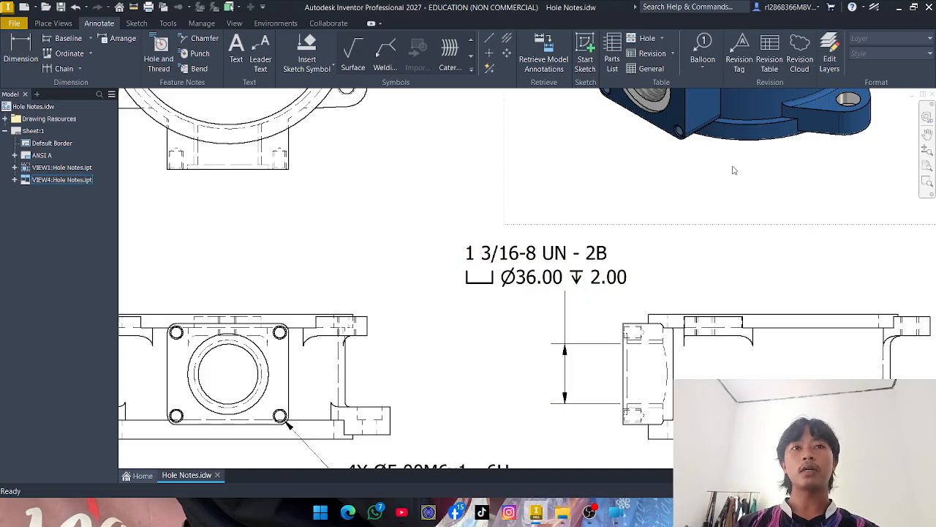
- Examine the threaded port and its counterbored face in the isometric view above the port thread note
key(F2)
drag(791, 213, 778, 335)
right_click(774, 329)
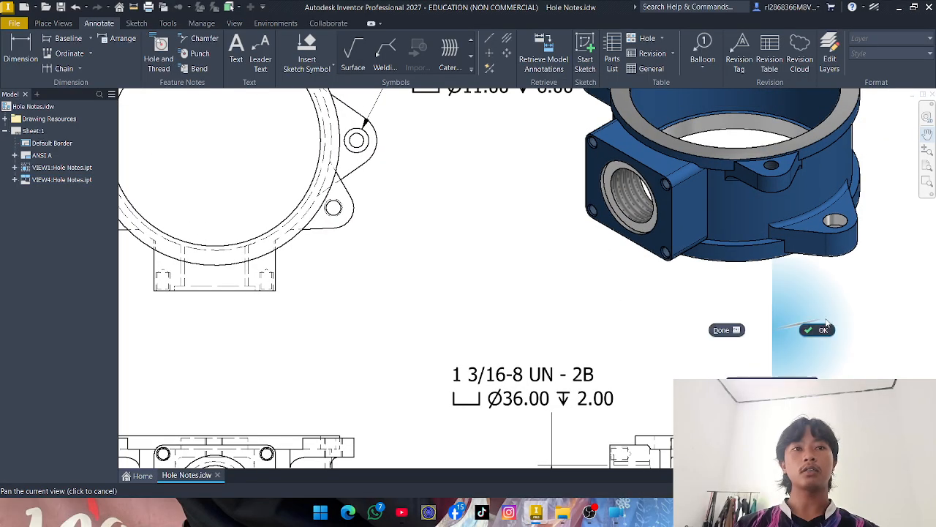
click(821, 328)
scroll(605, 189, up, 6)
scroll(603, 189, down, 6)
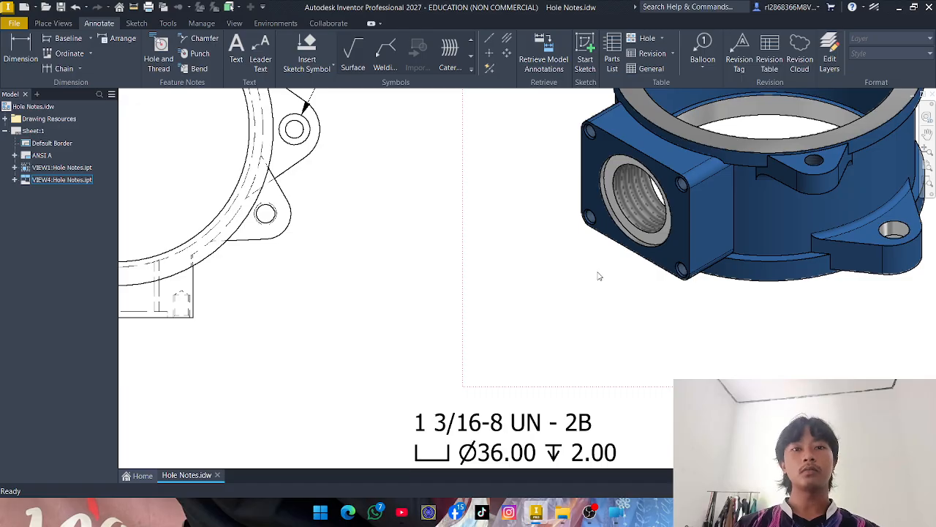
scroll(598, 276, up, 2)
scroll(600, 271, down, 3)
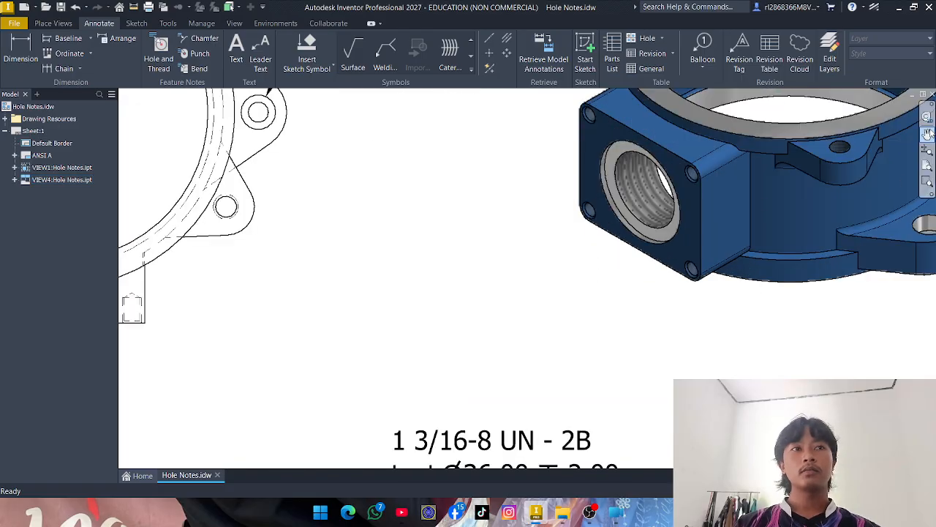
click(928, 134)
drag(740, 389, 741, 363)
scroll(743, 358, up, 2)
right_click(744, 360)
click(774, 355)
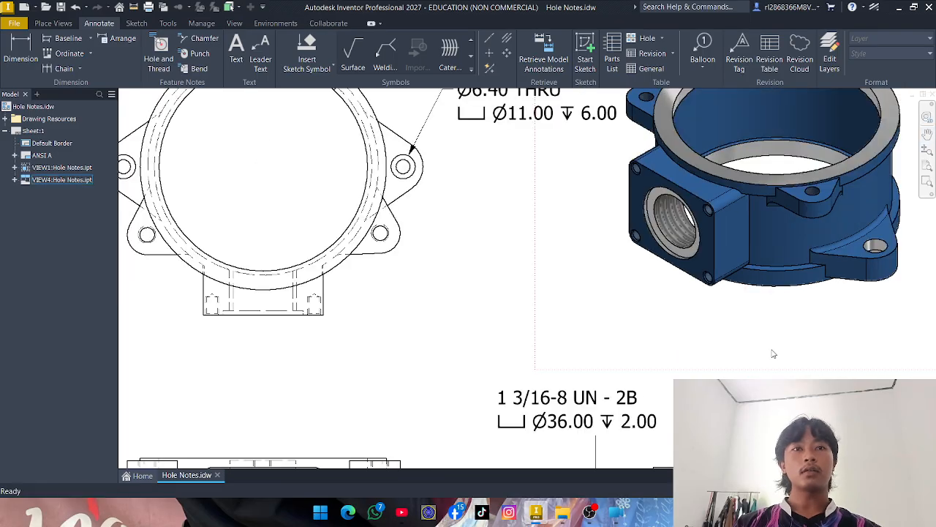
- Review the whole sheet with the hole and thread notes on the top, front and side views
scroll(774, 355, up, 3)
click(927, 134)
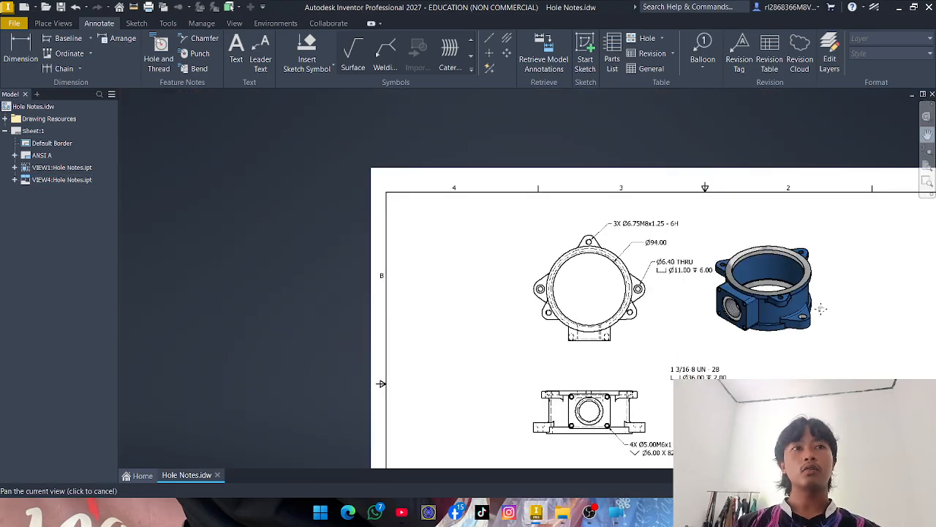
drag(821, 308, 692, 212)
key(Escape)
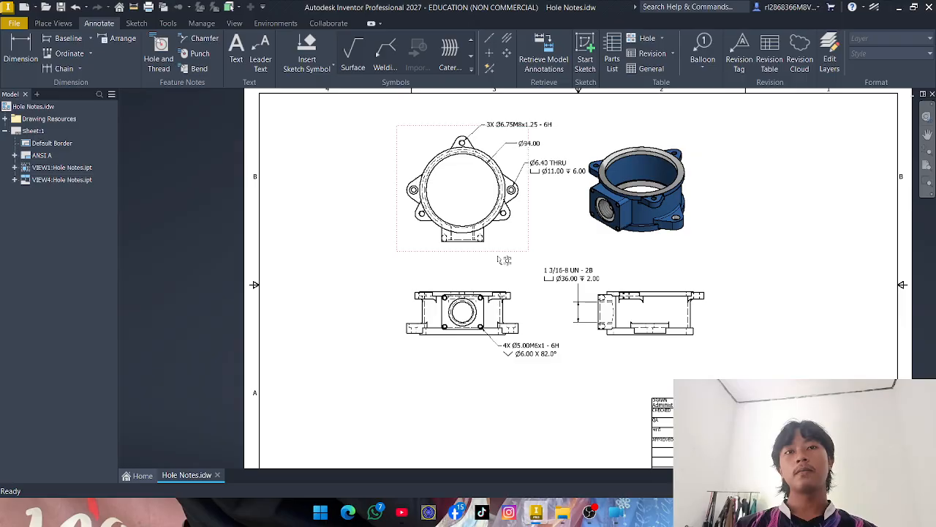
scroll(500, 259, up, 1)
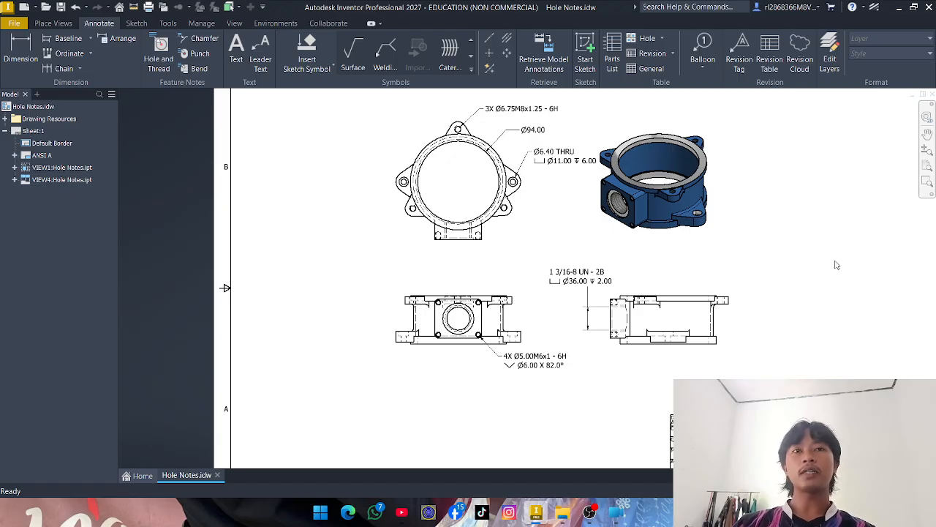
click(927, 134)
drag(826, 195, 819, 234)
right_click(819, 234)
click(860, 234)
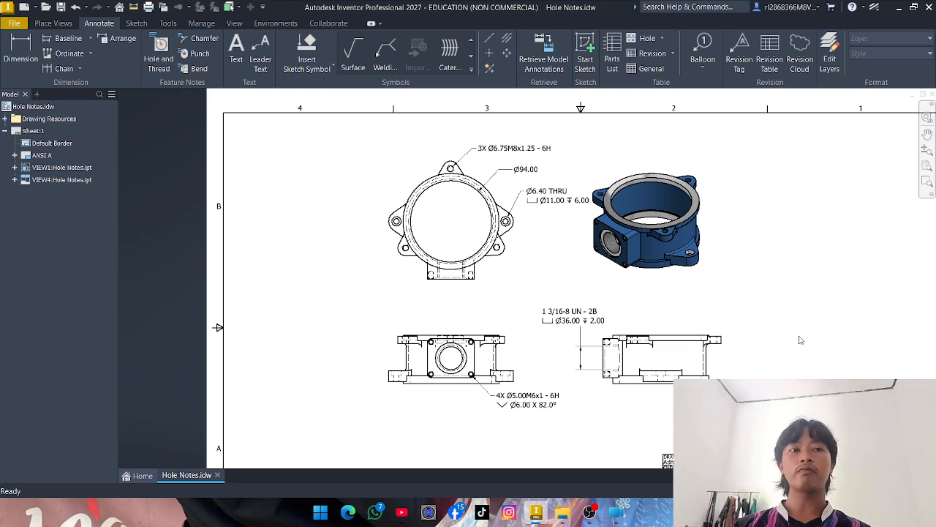
click(629, 446)
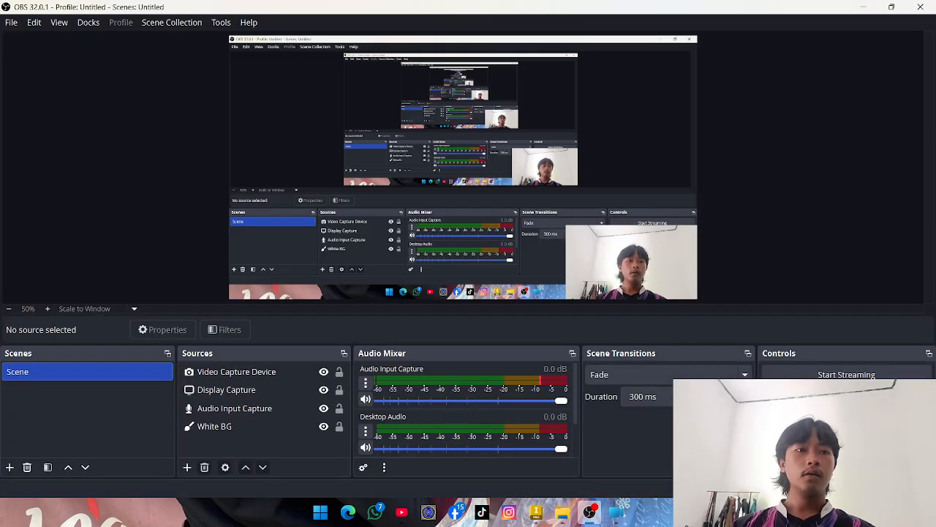